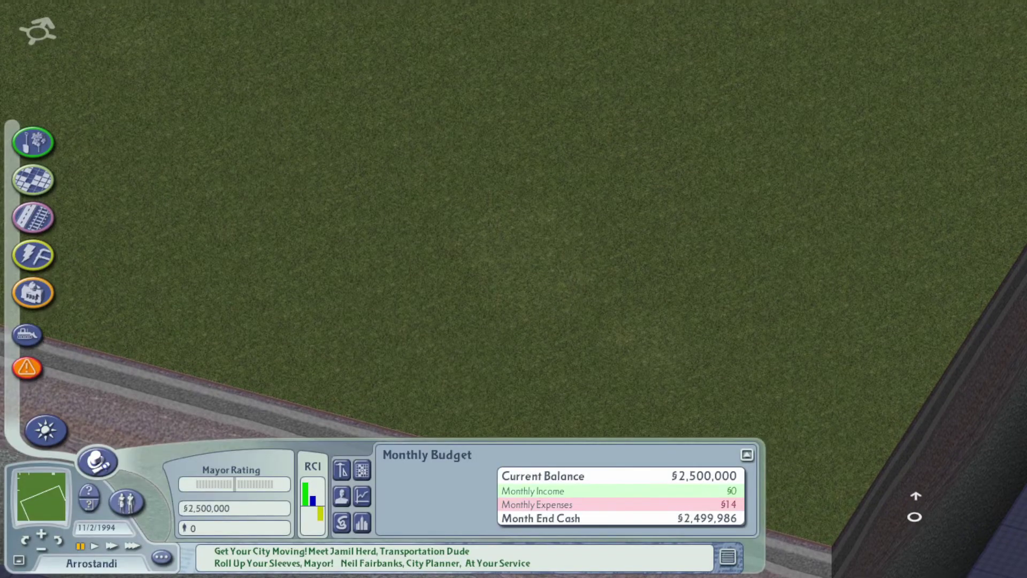
- Reconcile the map-edge terrain with the neighbours in God mode, then return to Mayor mode
drag(883, 241, 957, 402)
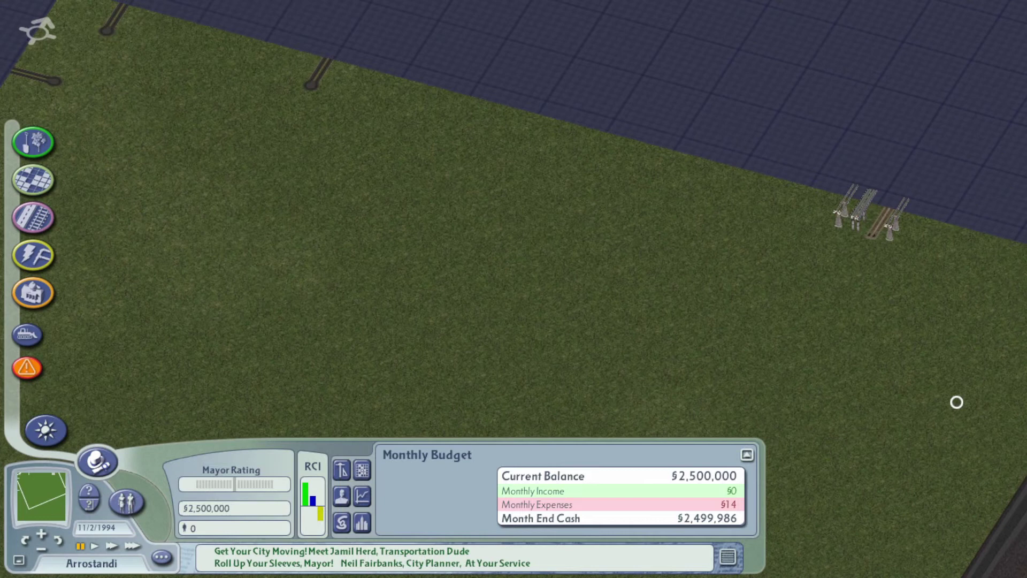
drag(515, 324, 584, 325)
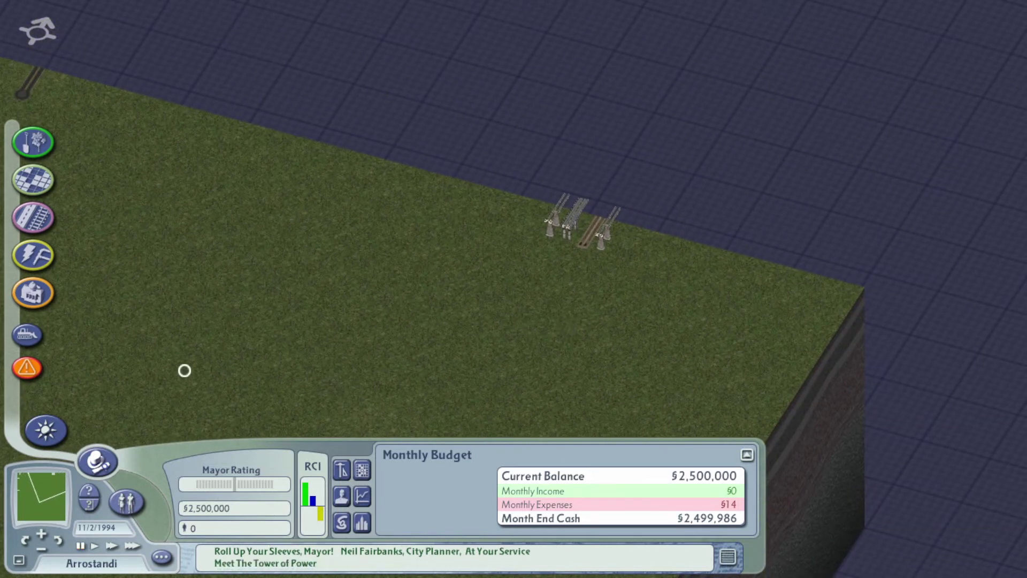
click(46, 433)
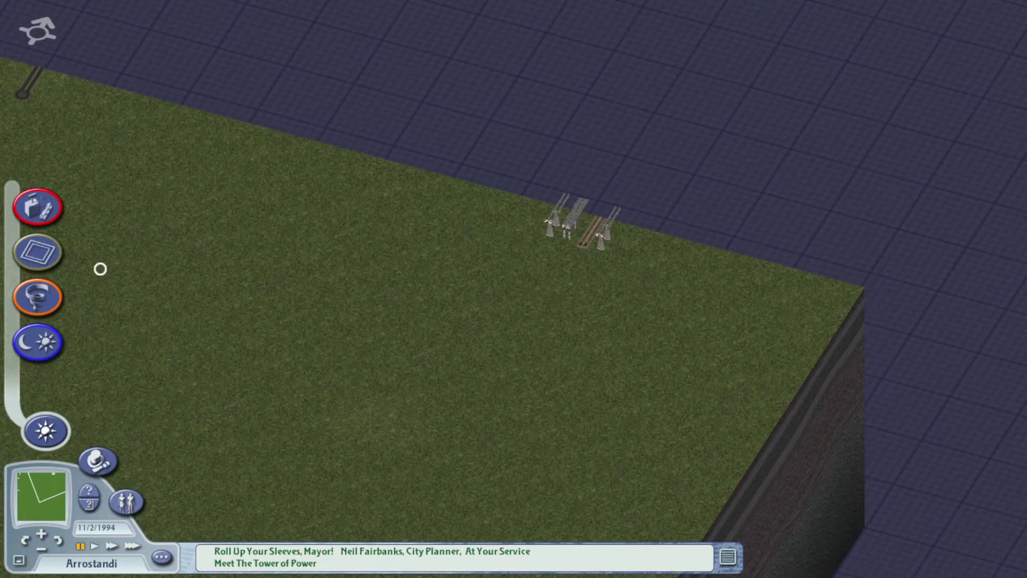
click(47, 258)
click(159, 147)
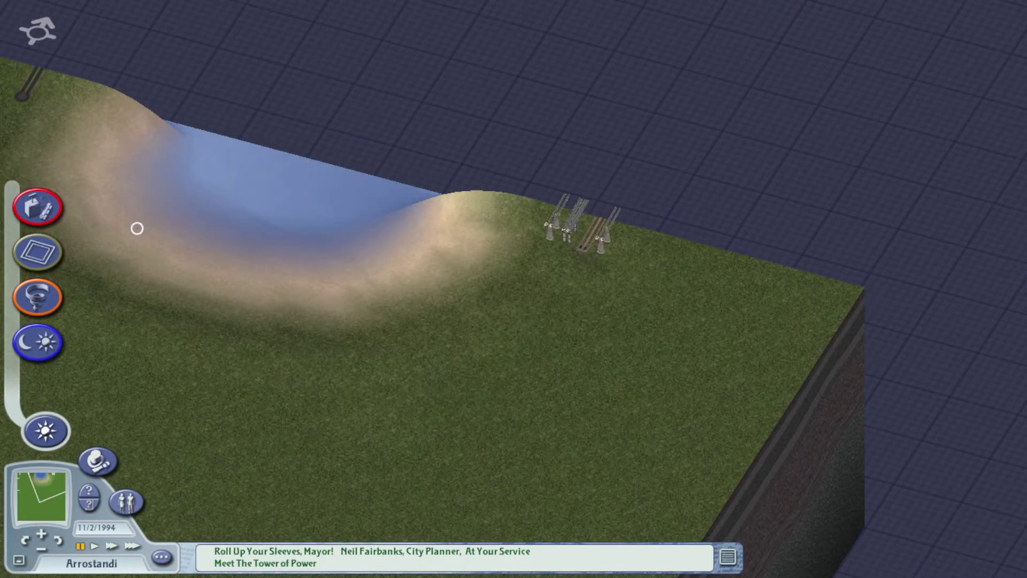
click(100, 464)
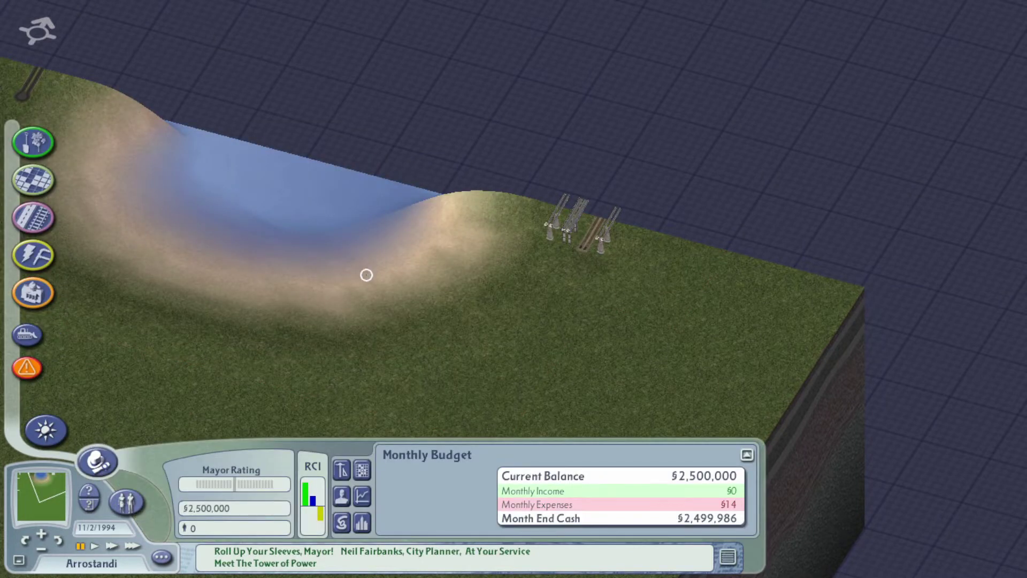
key(Right)
scroll(354, 304, up, 1)
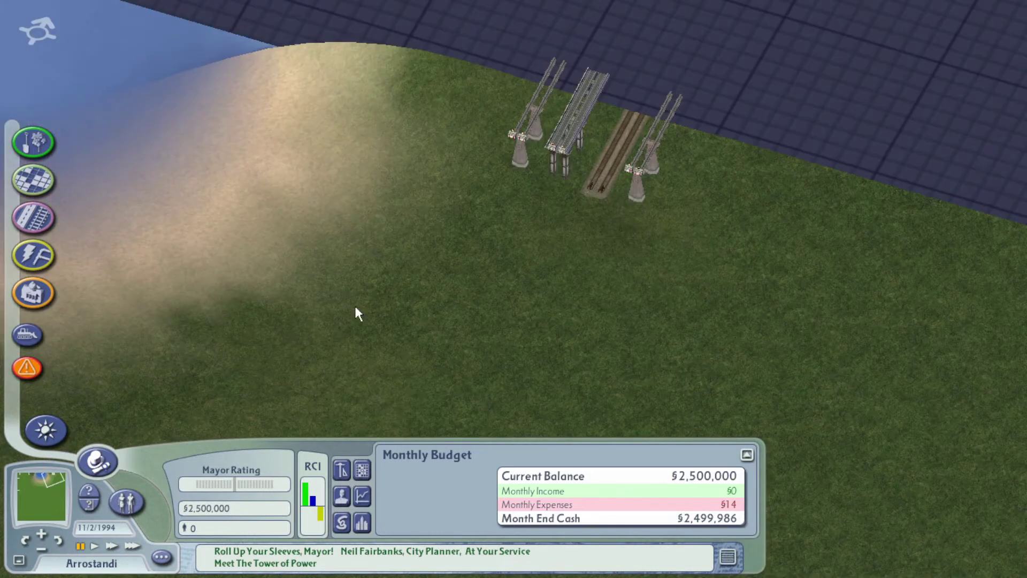
- Place seven plain road tiles near and below the edge pylons
click(34, 180)
click(76, 163)
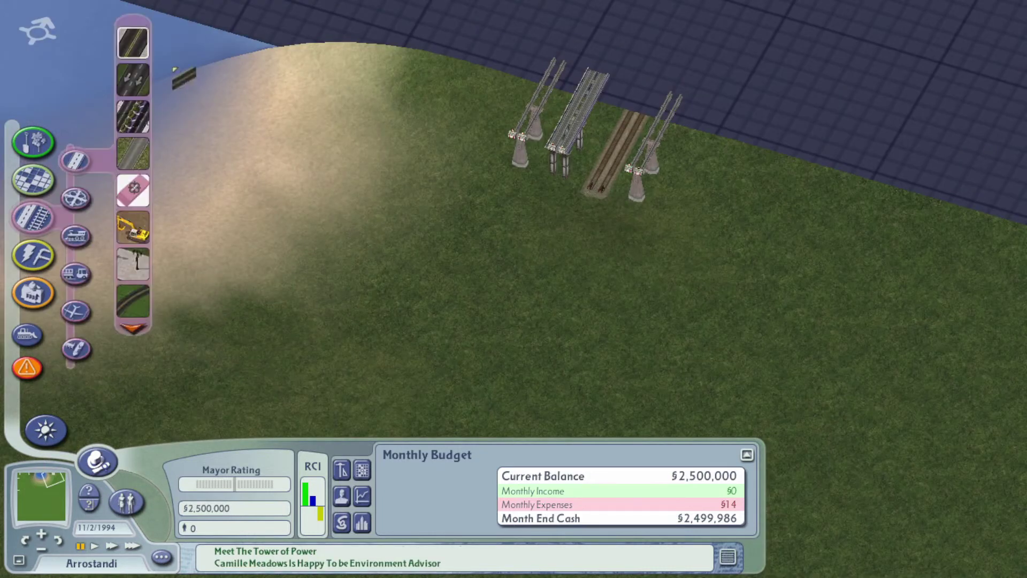
click(135, 42)
click(745, 162)
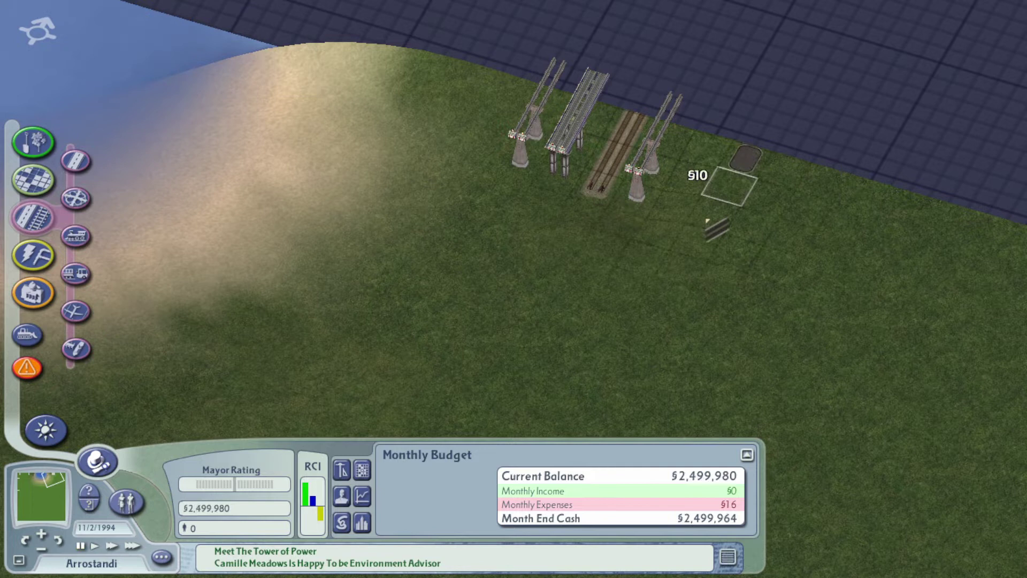
click(728, 193)
click(712, 218)
click(707, 155)
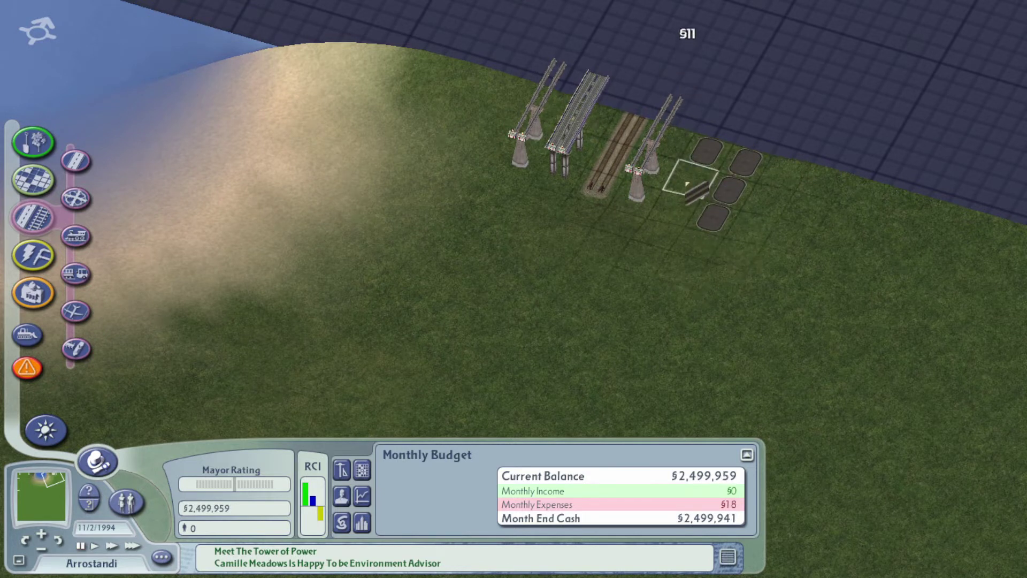
click(571, 301)
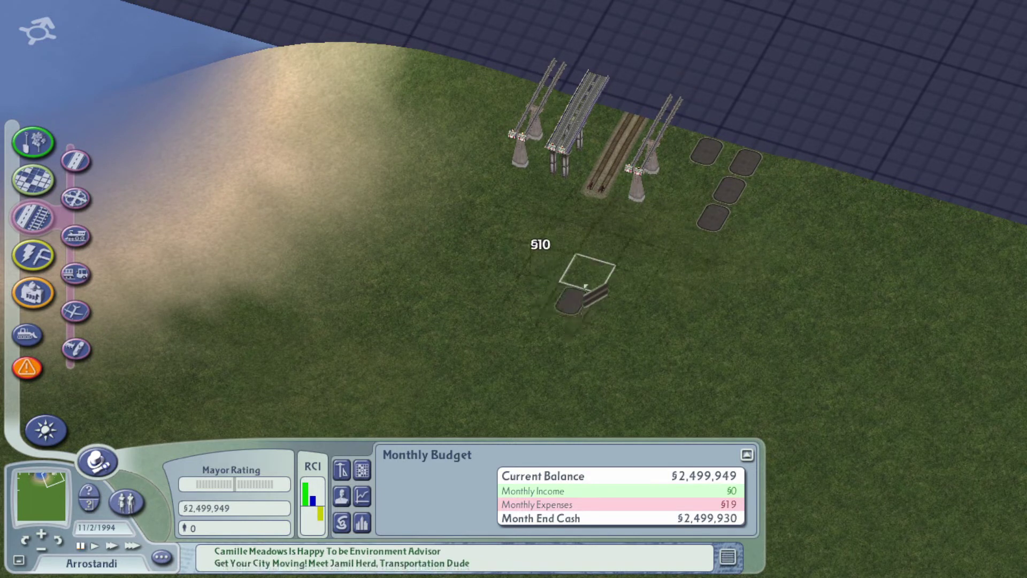
click(590, 272)
click(604, 251)
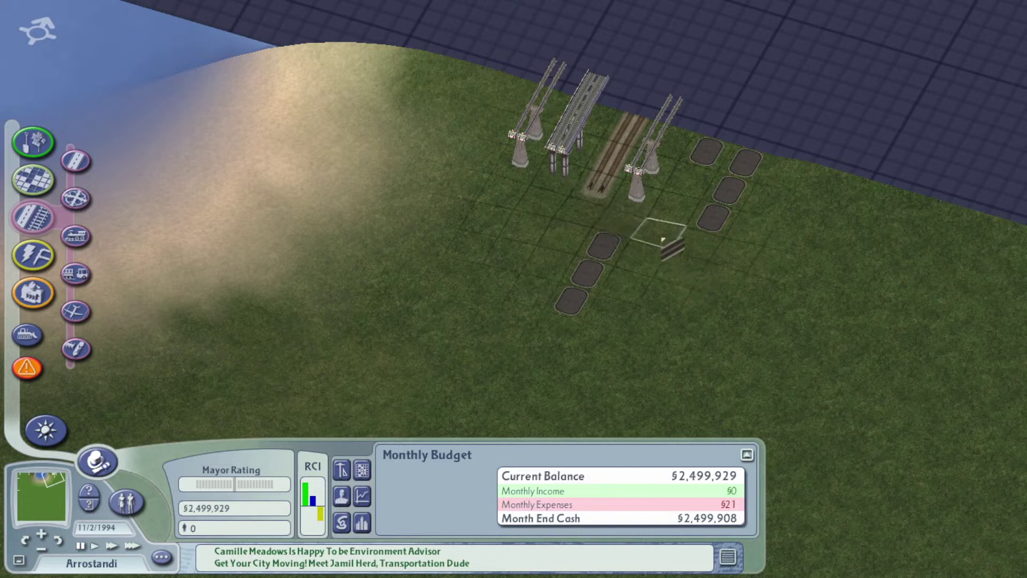
- Bulldoze the rail tracks, bridge and leftover road tiles by the power pole
click(76, 349)
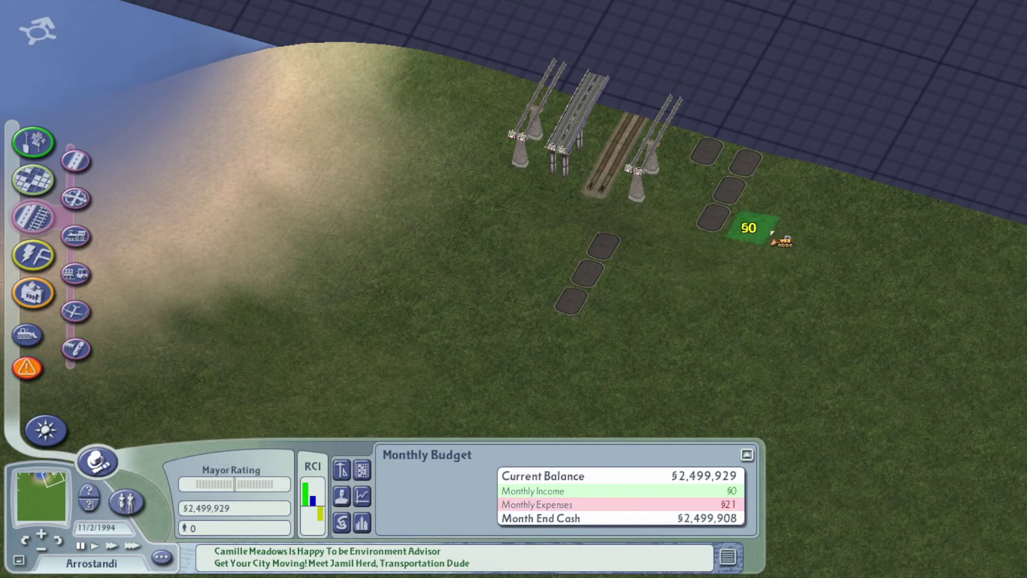
drag(772, 235, 411, 167)
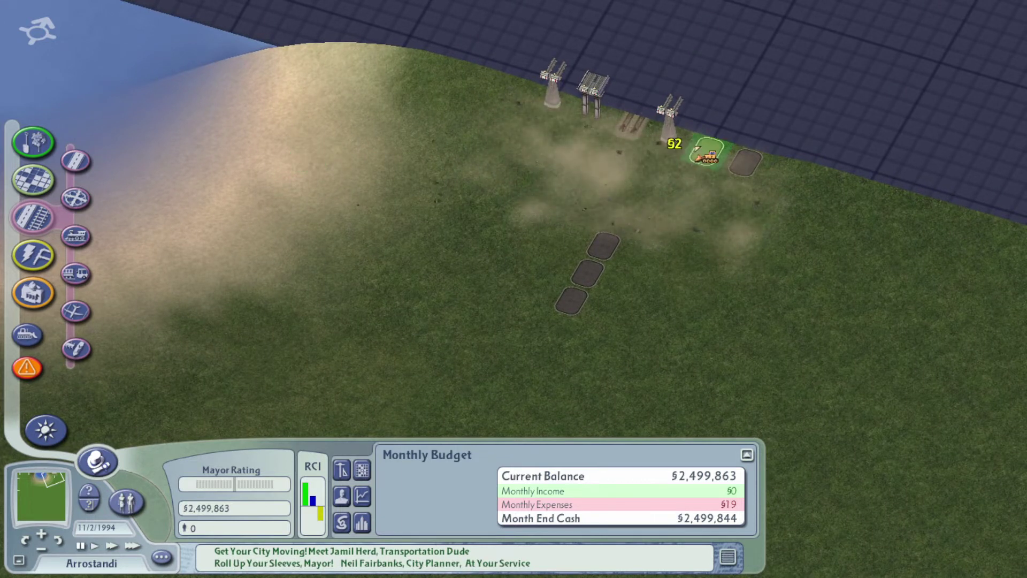
drag(708, 152, 747, 165)
- Extend the road below the pylons with six more tiles, then bulldoze most of them
click(34, 180)
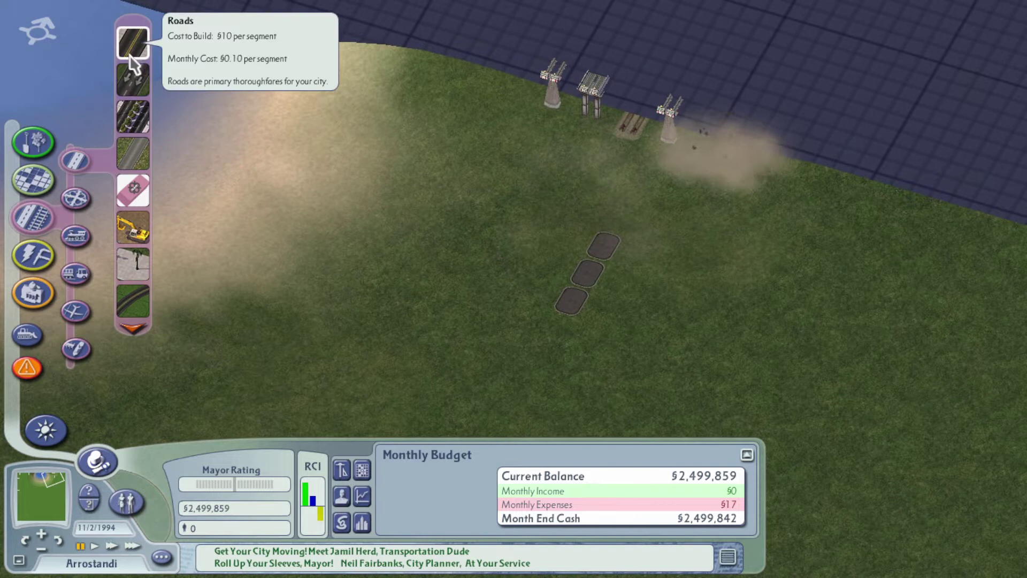
click(134, 44)
drag(605, 245, 634, 193)
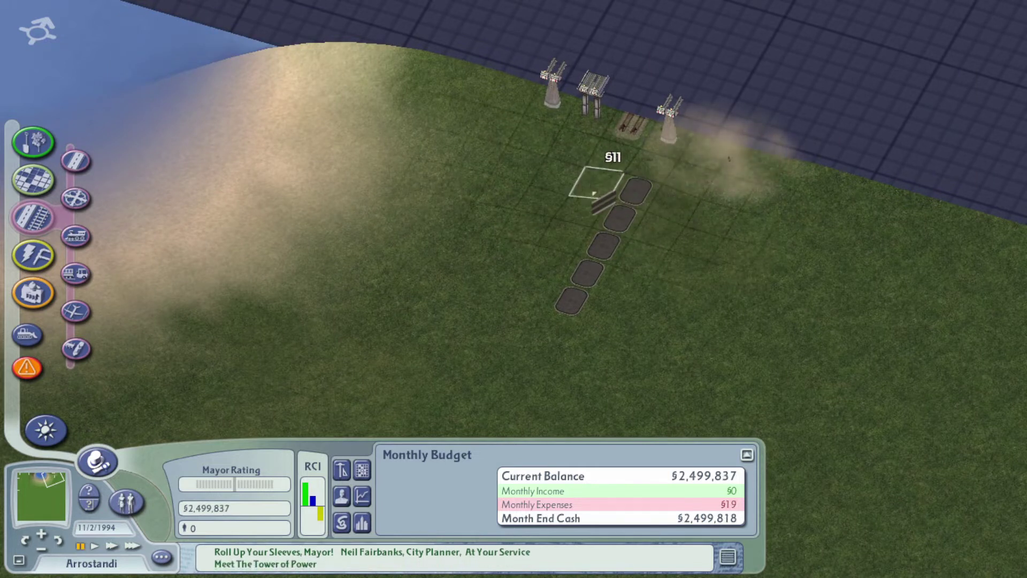
click(598, 180)
click(561, 169)
click(521, 156)
click(504, 186)
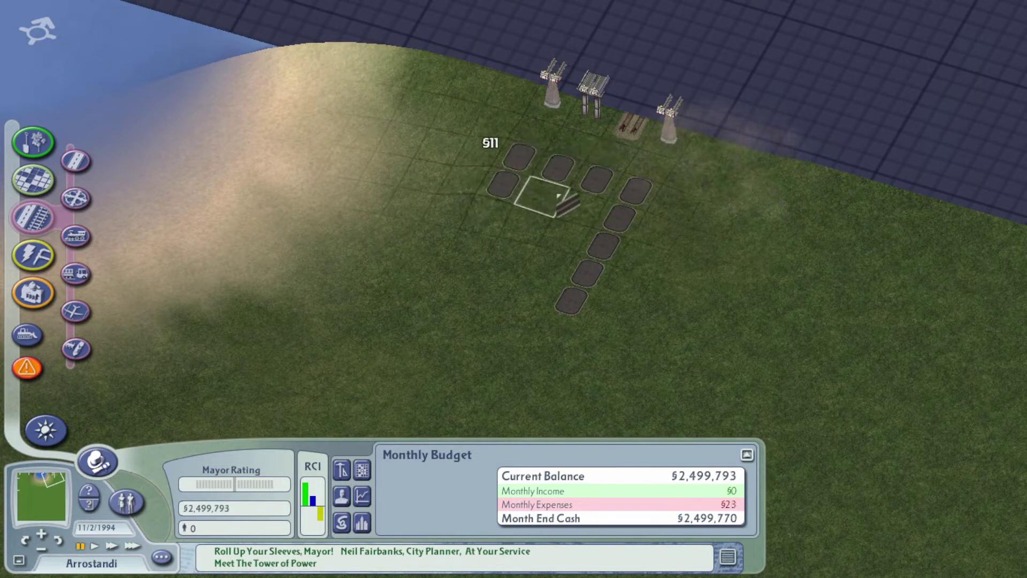
click(546, 196)
click(580, 207)
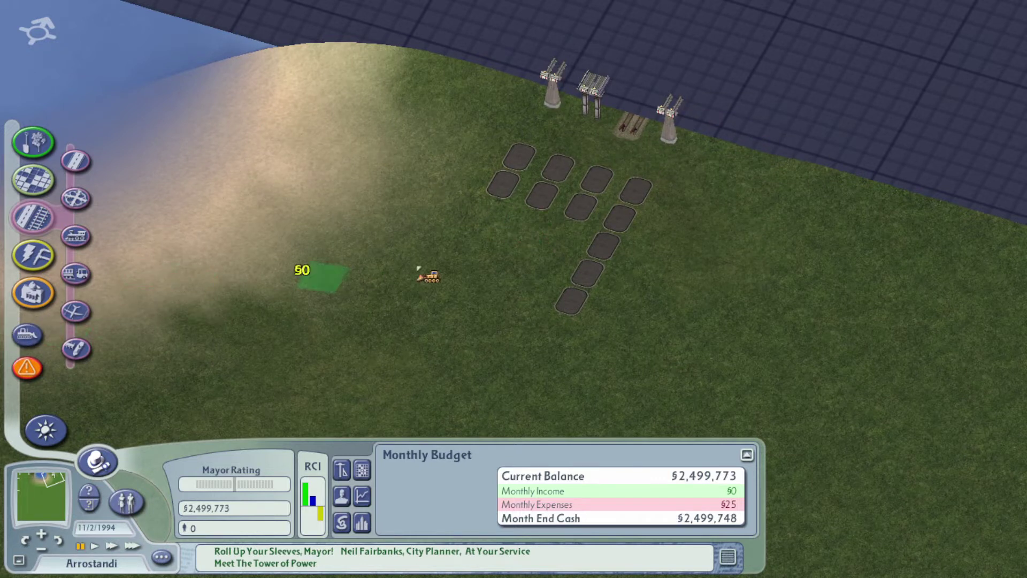
drag(502, 173, 582, 313)
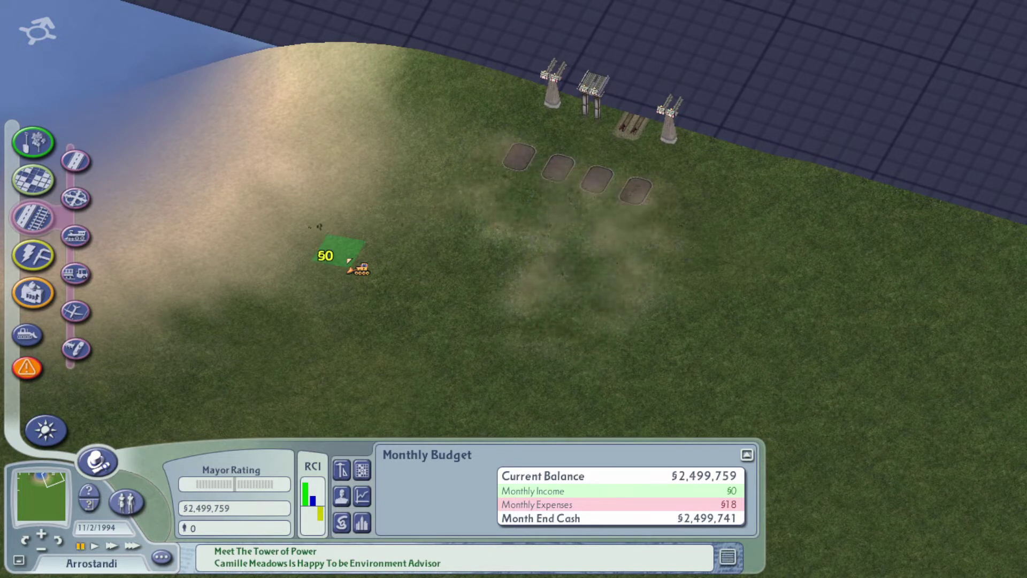
- Browse the tram and rail piece lists and pick a transit lot
click(74, 273)
scroll(129, 277, down, 2)
scroll(128, 277, down, 2)
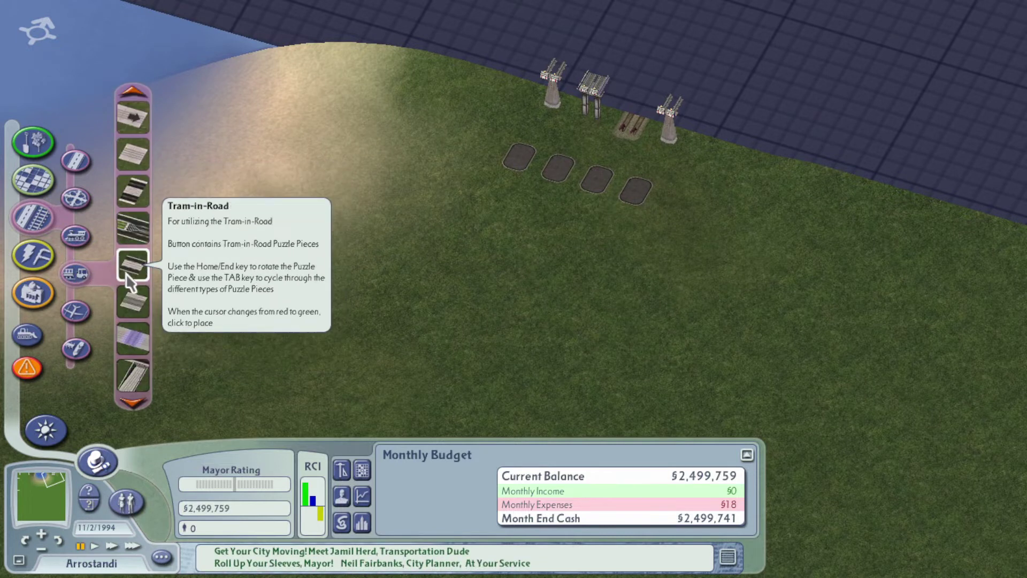
scroll(129, 276, down, 2)
scroll(129, 277, down, 2)
scroll(129, 277, down, 2)
scroll(129, 276, down, 2)
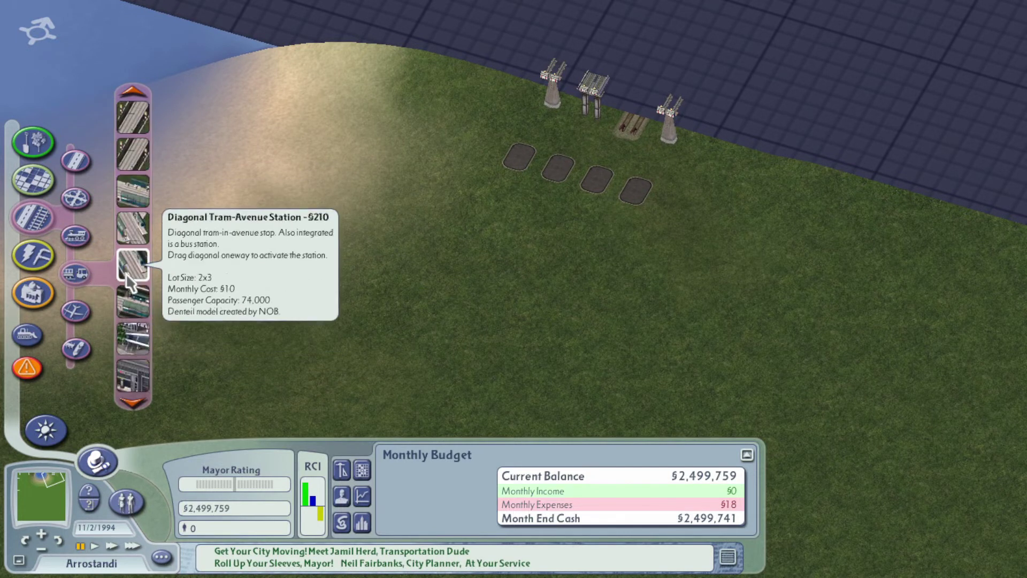
scroll(128, 277, down, 2)
scroll(128, 277, down, 2)
scroll(127, 273, down, 2)
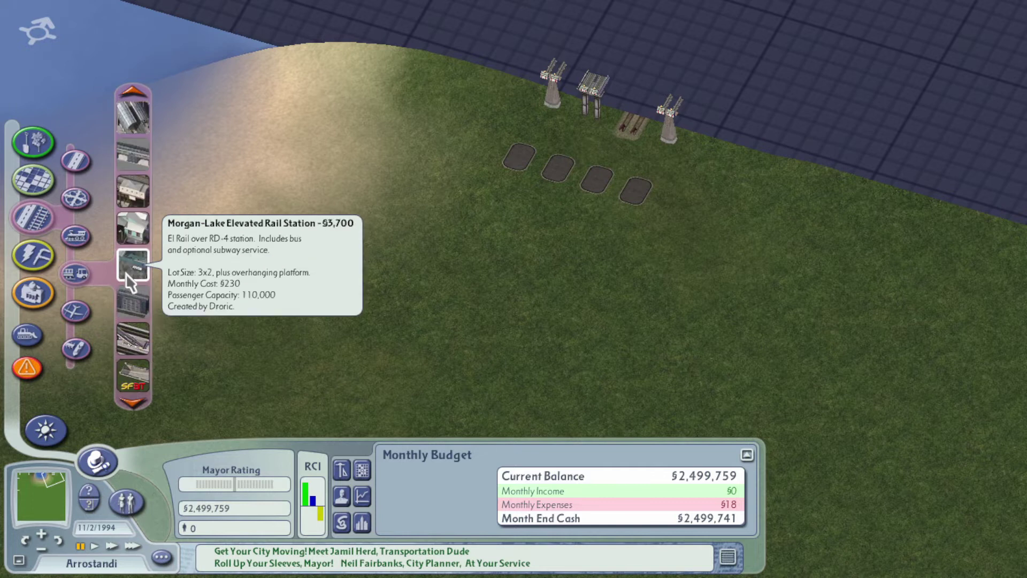
scroll(126, 273, down, 2)
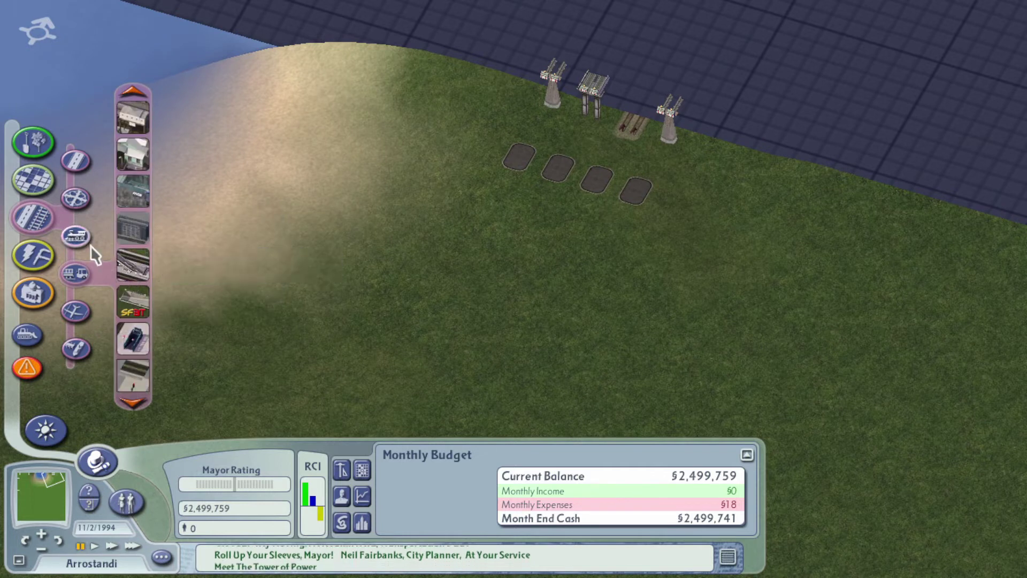
click(75, 235)
click(132, 218)
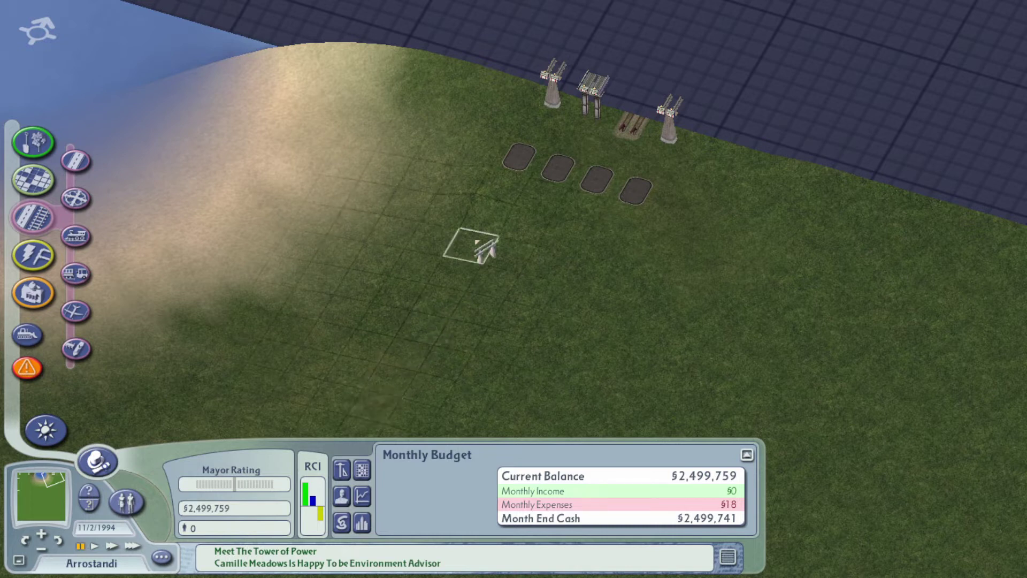
- Lay six parallel plain road strips on the grass below the four paved lots
click(76, 162)
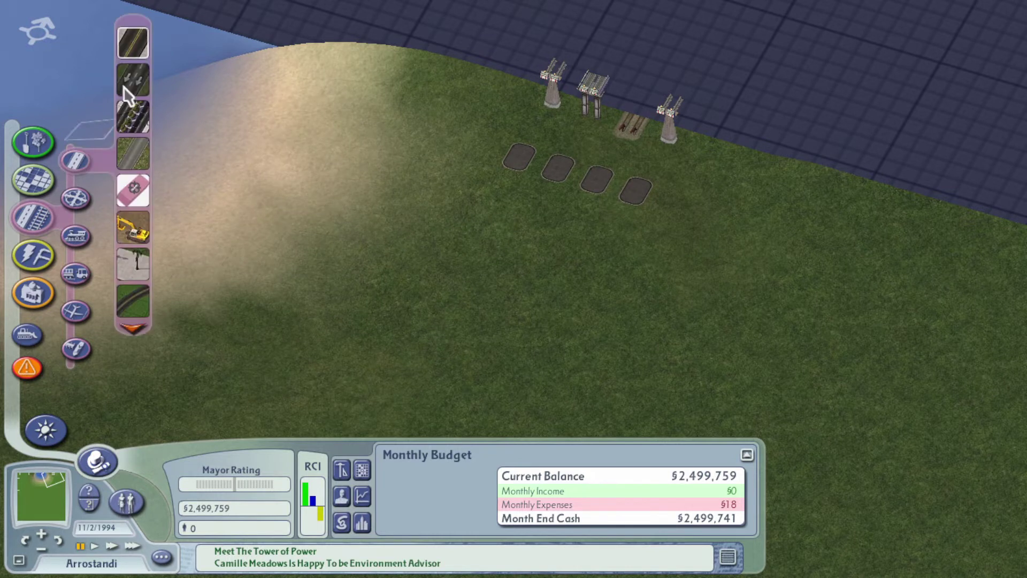
click(133, 42)
drag(498, 185, 635, 216)
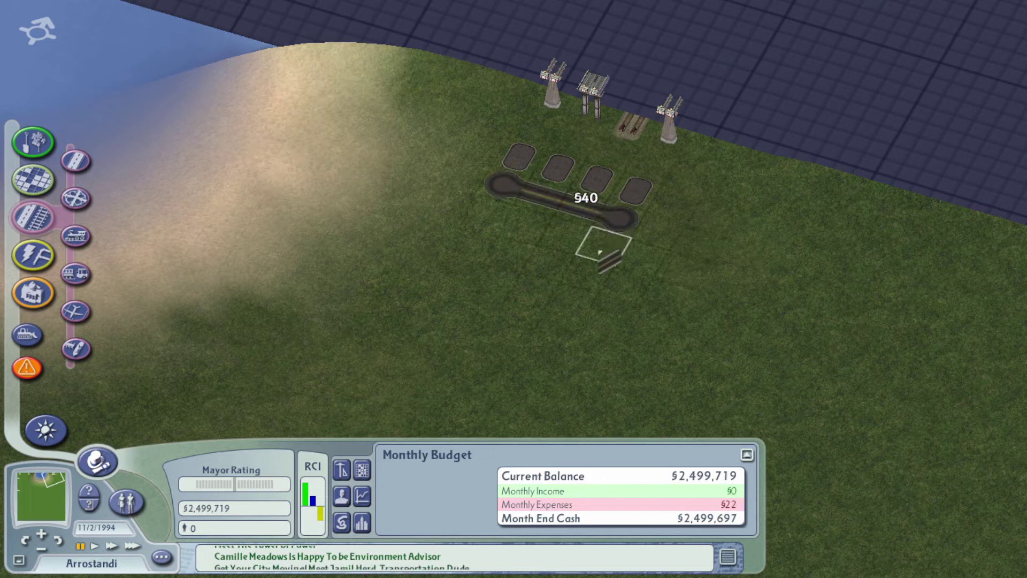
mouse_move(610, 249)
mouse_down()
mouse_move(505, 230)
mouse_move(481, 215)
mouse_up()
drag(594, 273, 465, 241)
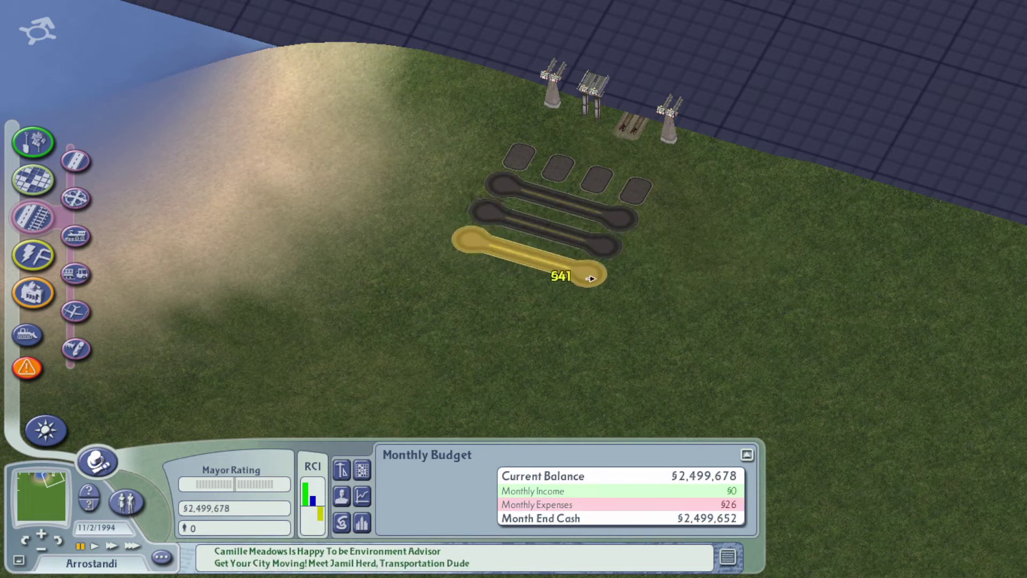
drag(571, 301, 449, 272)
drag(554, 329, 426, 297)
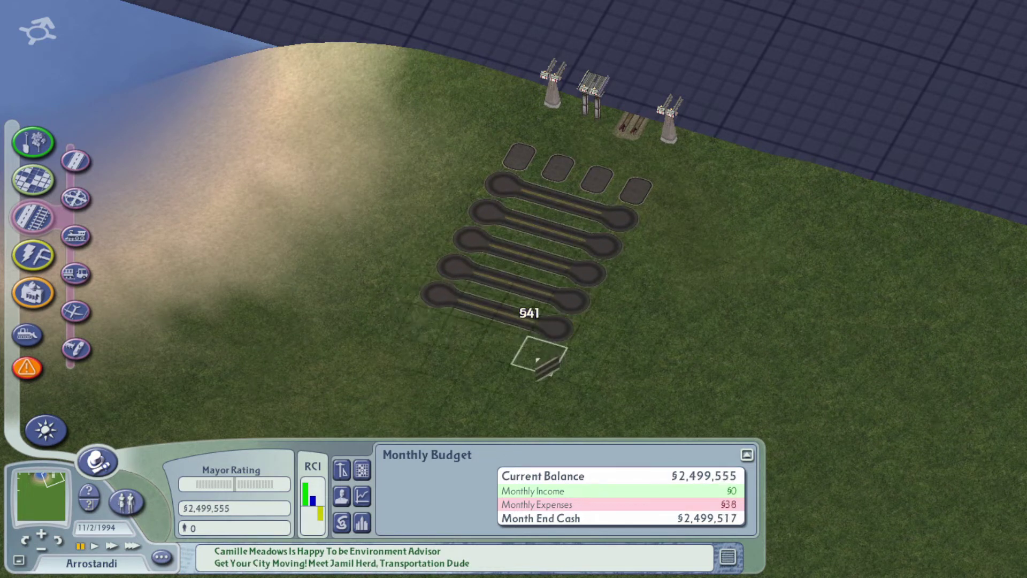
mouse_move(537, 358)
mouse_down()
mouse_move(425, 337)
mouse_move(523, 377)
mouse_up()
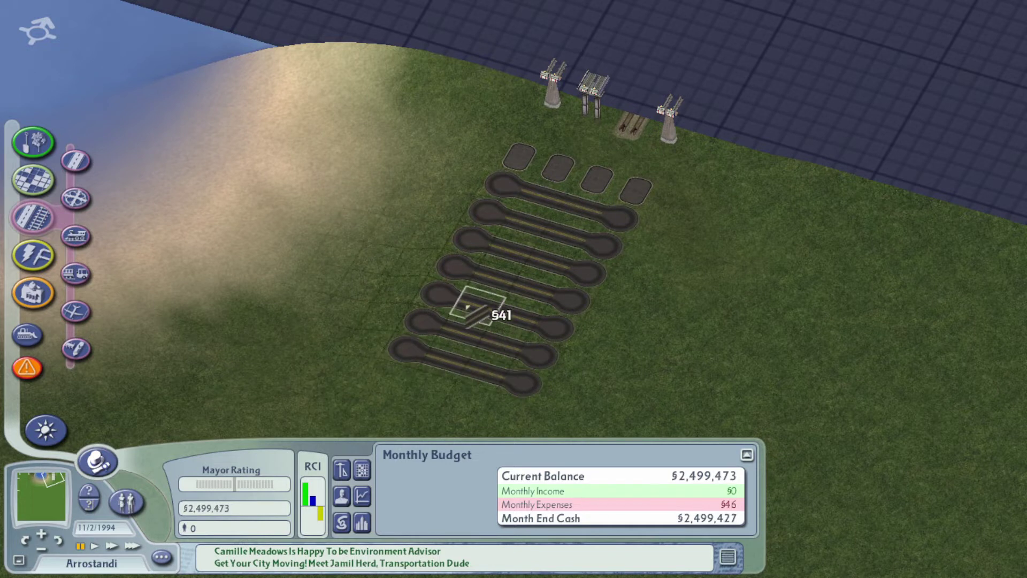
scroll(514, 321, down, 1)
- Add two short columns of single road tiles, then bulldoze all the road pieces
drag(421, 299, 389, 345)
click(389, 348)
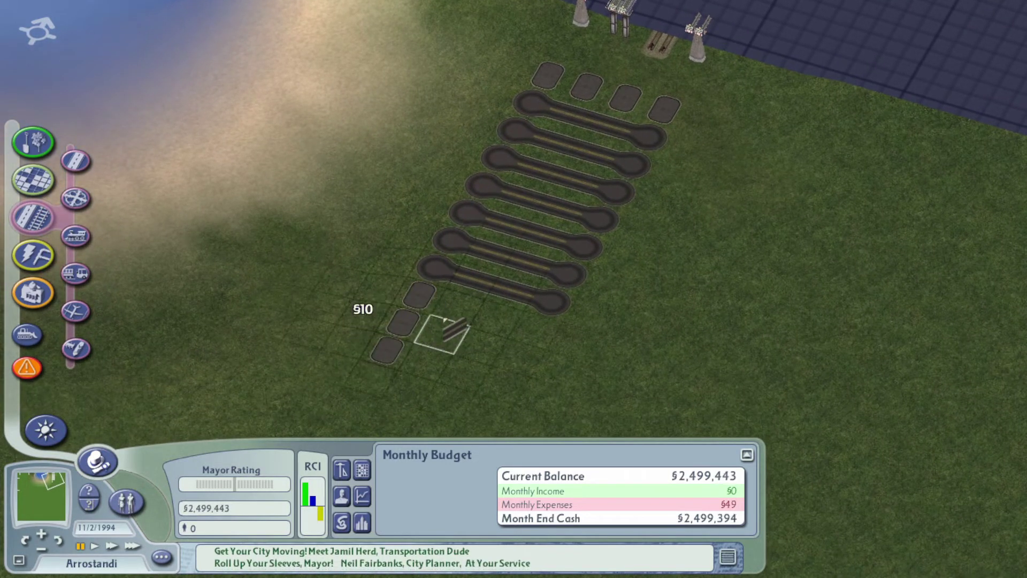
drag(457, 306, 425, 361)
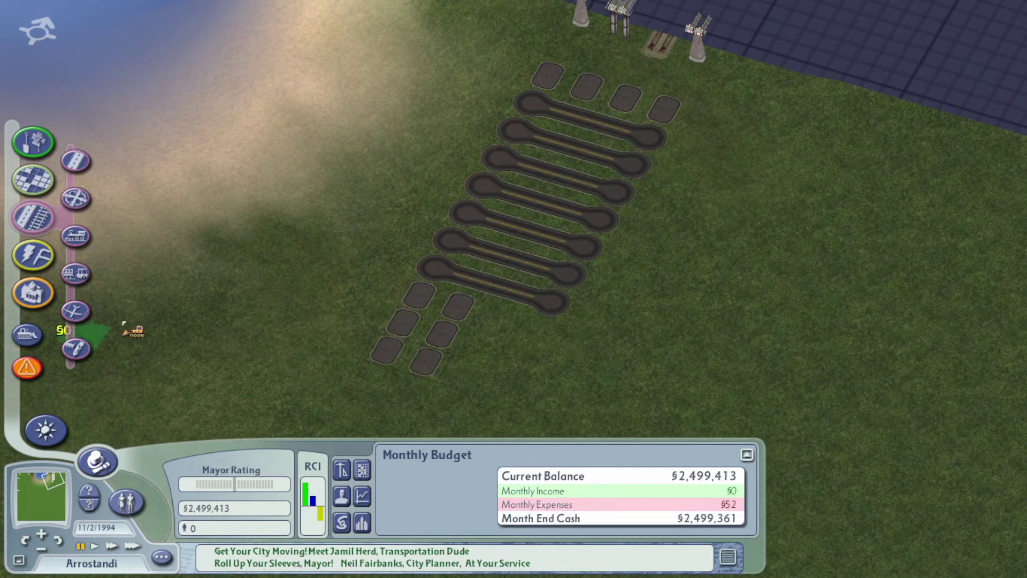
drag(611, 76, 491, 376)
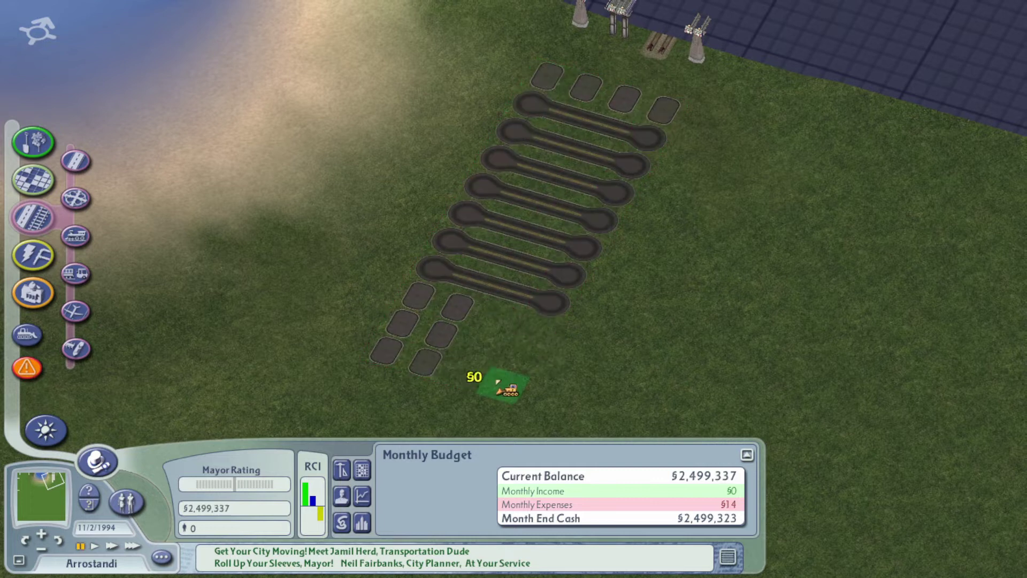
- Lay a diagonal railway track across the grass
click(76, 237)
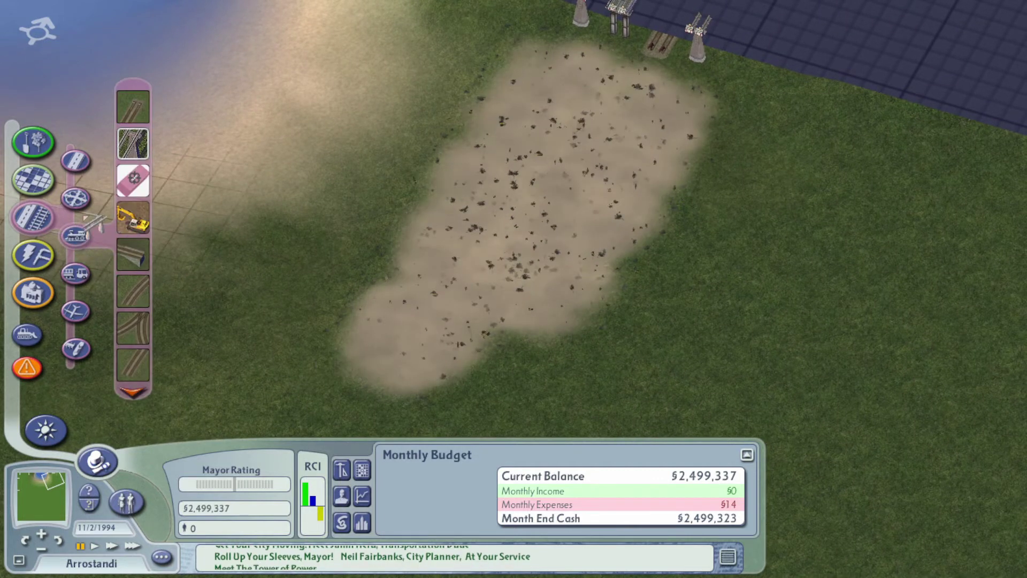
click(128, 104)
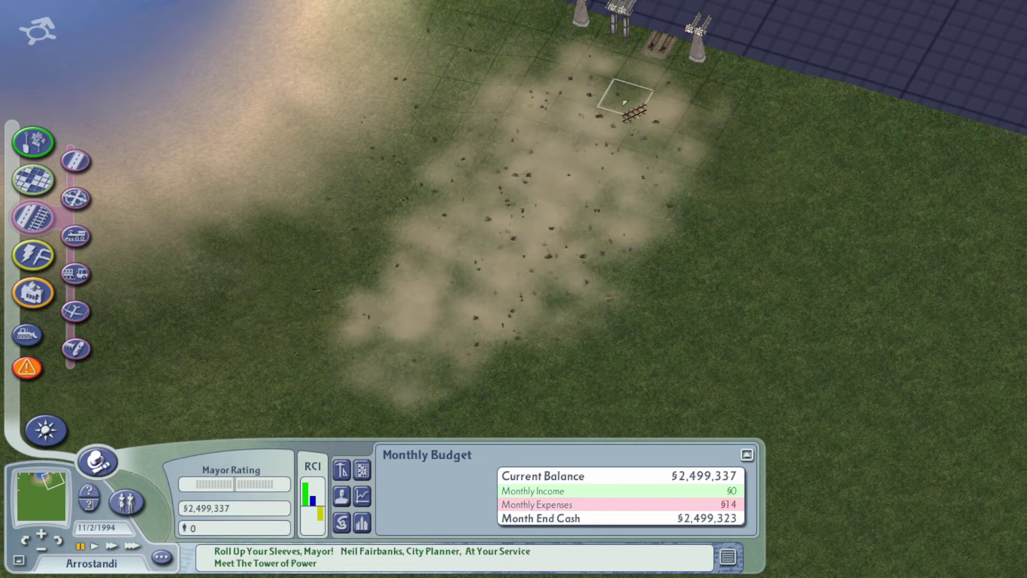
drag(595, 100, 450, 349)
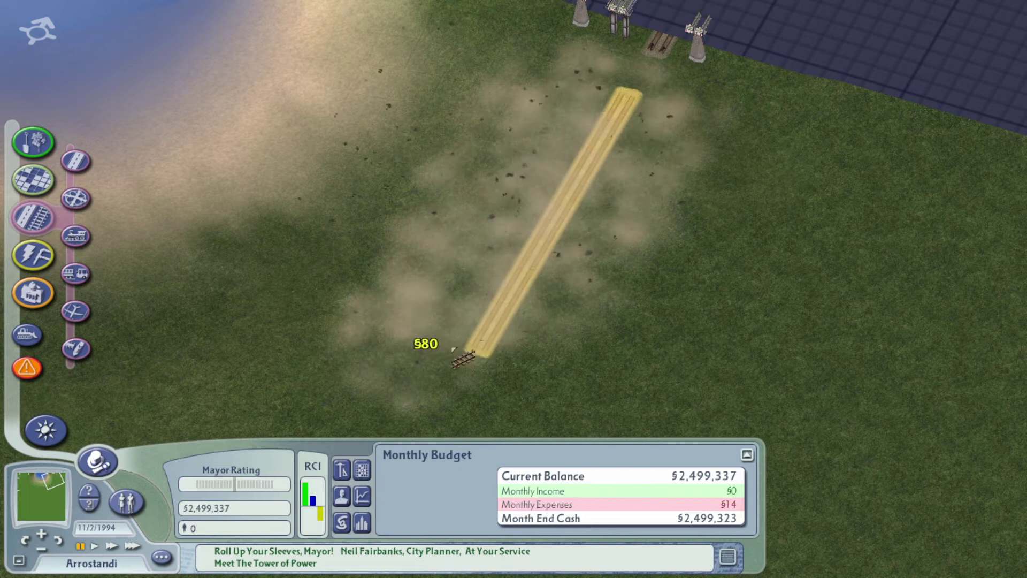
- Build a monorail pylon line parallel to the railway, with extra sections near its lower end
click(76, 199)
click(135, 180)
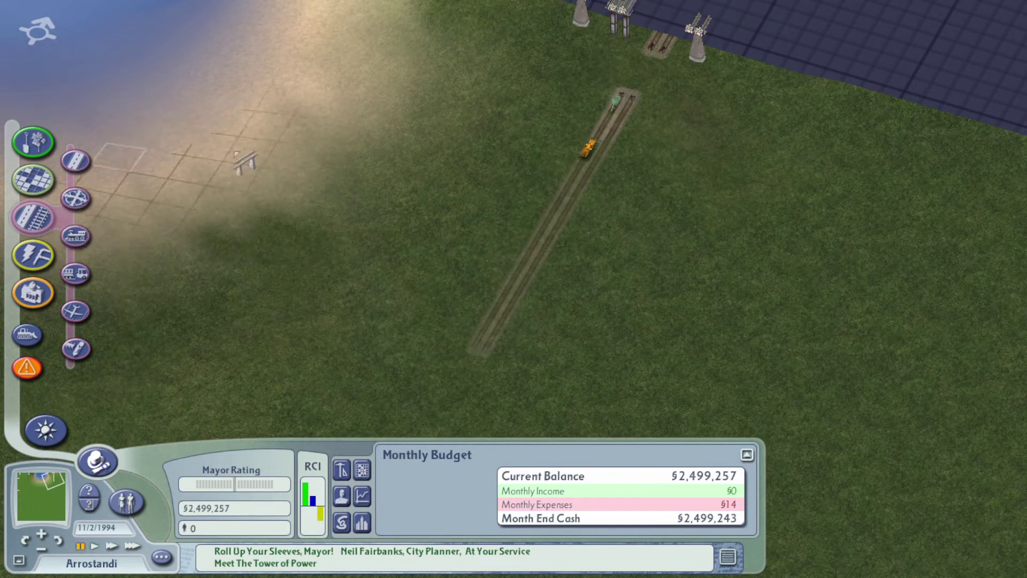
drag(554, 47, 386, 332)
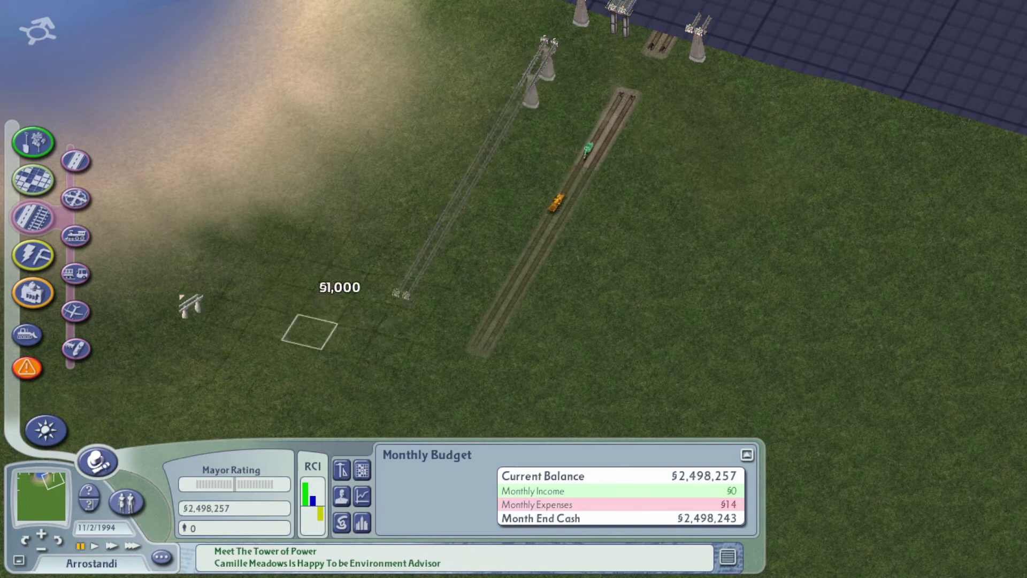
click(75, 203)
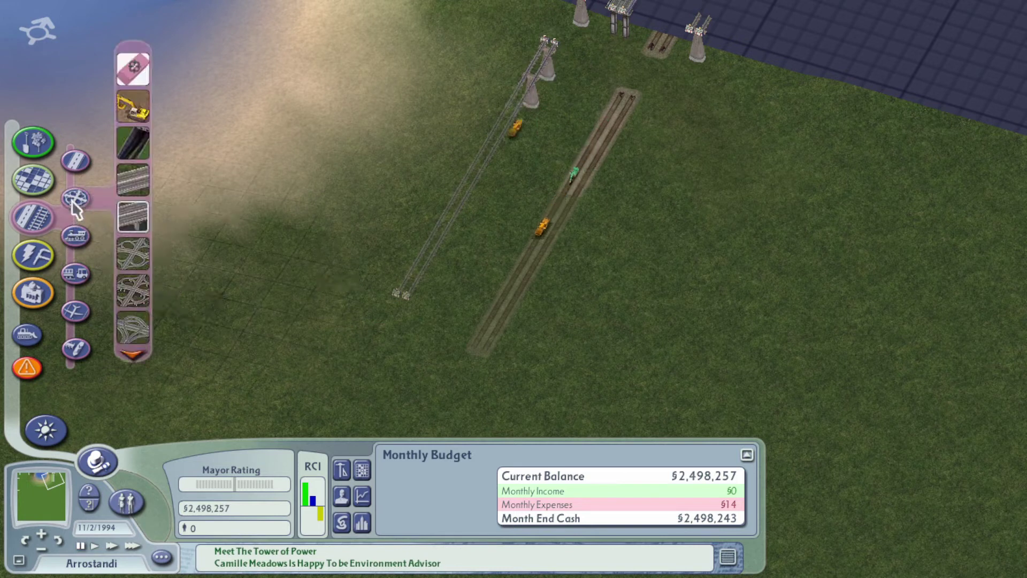
click(75, 235)
click(133, 181)
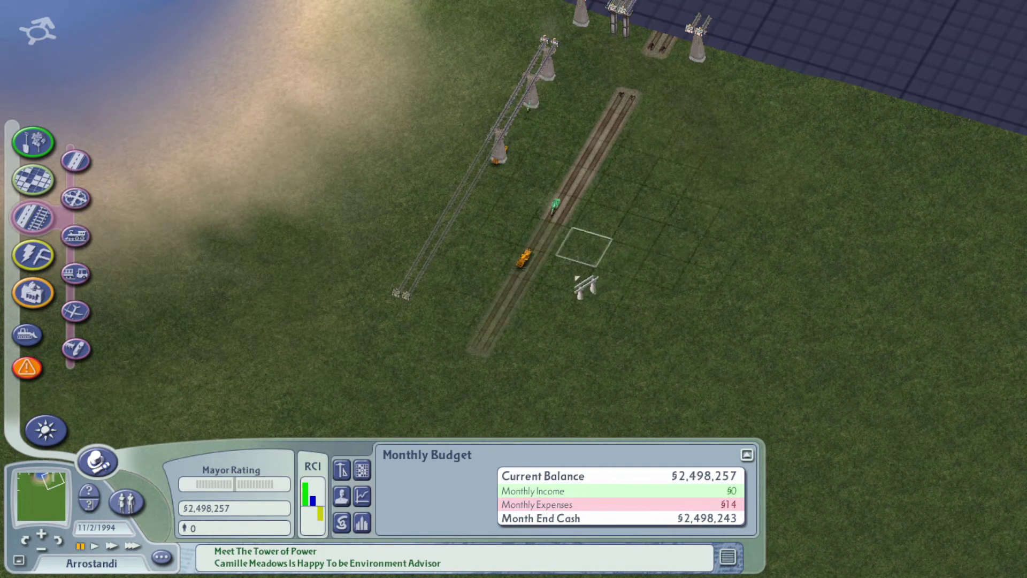
drag(539, 309, 553, 349)
- Place the high-speed rail starter piece beside the track
click(75, 237)
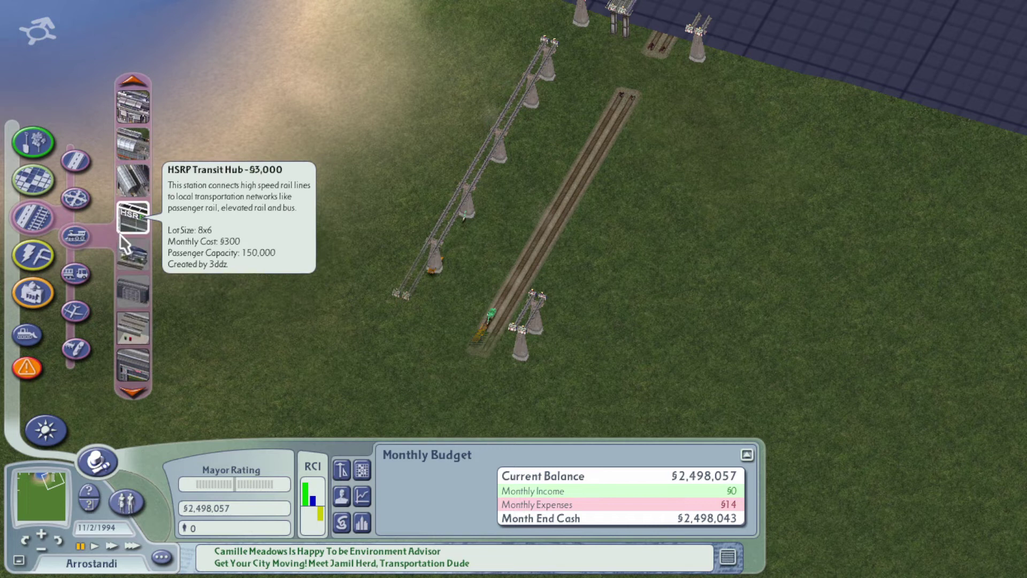
scroll(132, 281, down, 3)
click(134, 365)
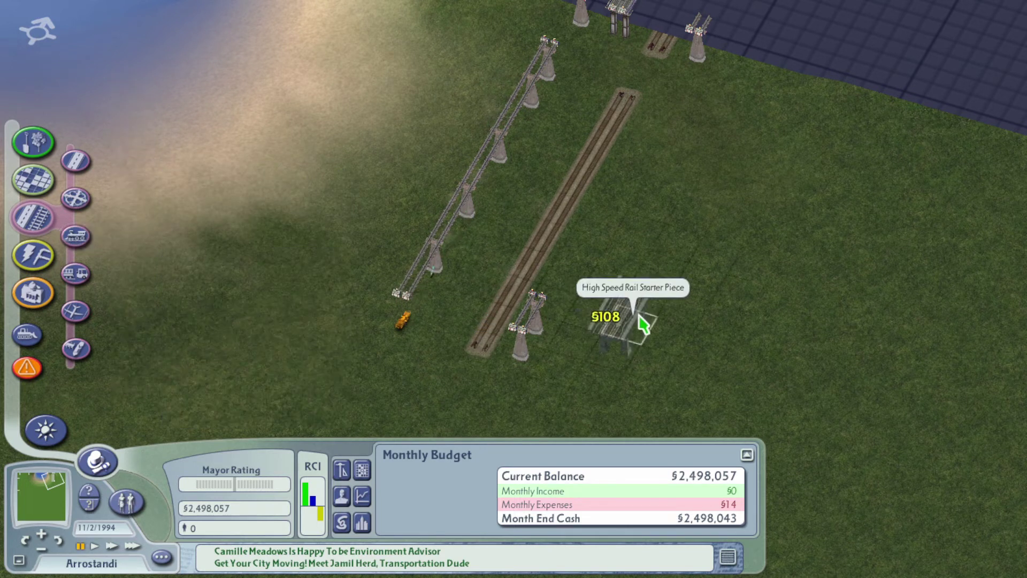
click(511, 279)
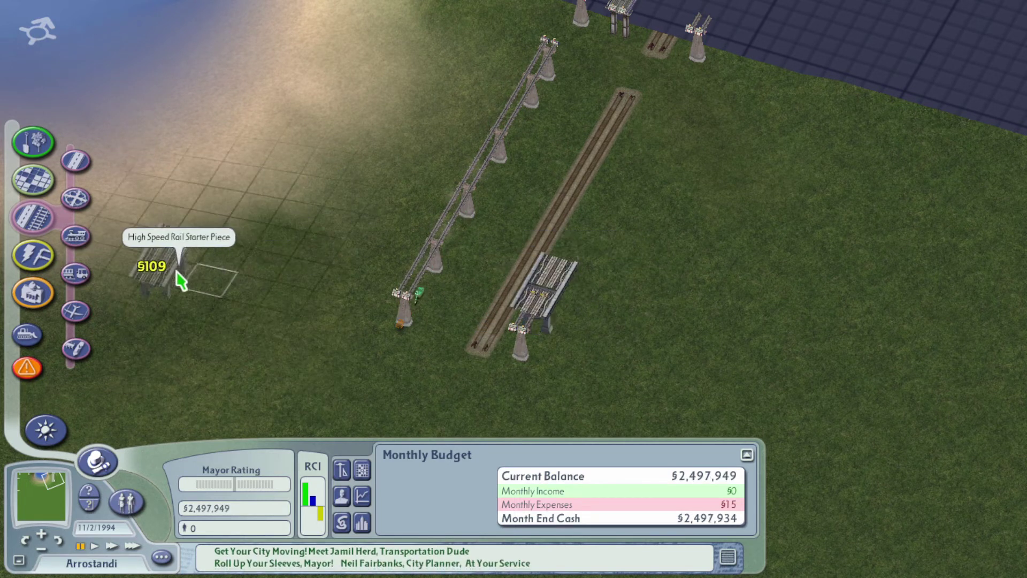
- Build an elevated rail line between the pylons and the railway
click(76, 273)
scroll(130, 195, down, 2)
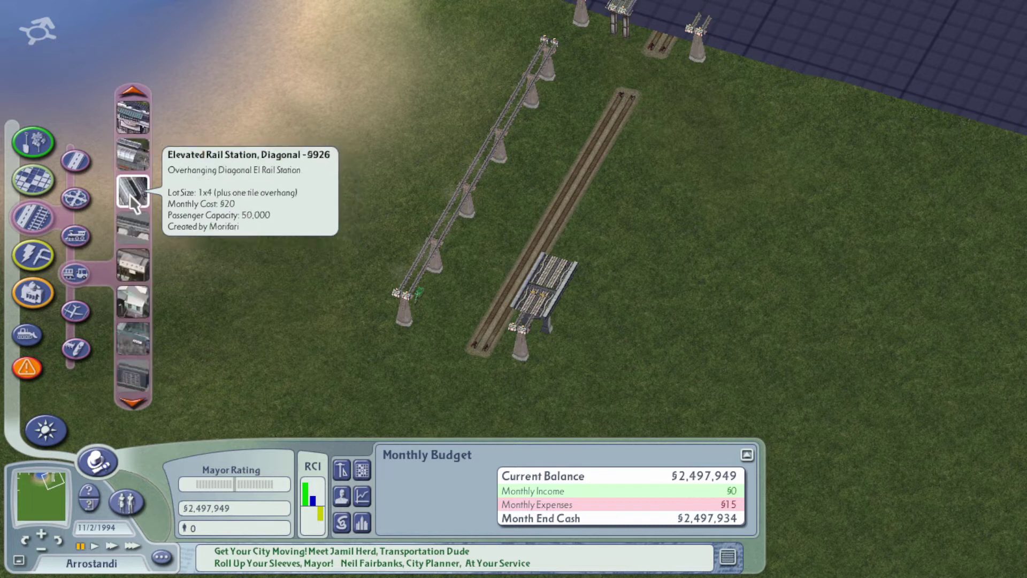
scroll(129, 194, down, 2)
scroll(130, 195, down, 2)
scroll(129, 195, down, 2)
scroll(129, 194, up, 2)
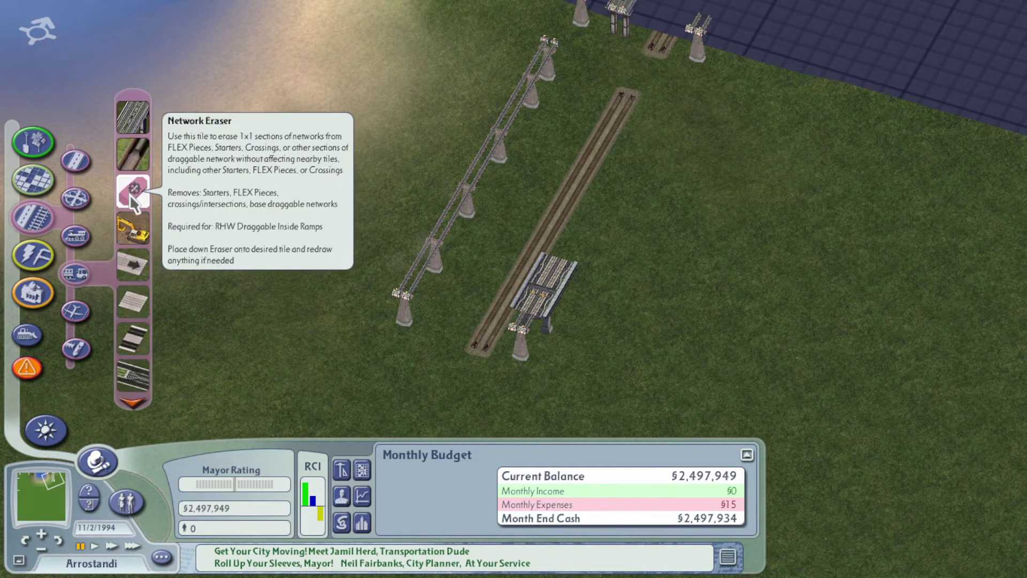
scroll(129, 193, up, 1)
scroll(145, 137, down, 1)
click(133, 116)
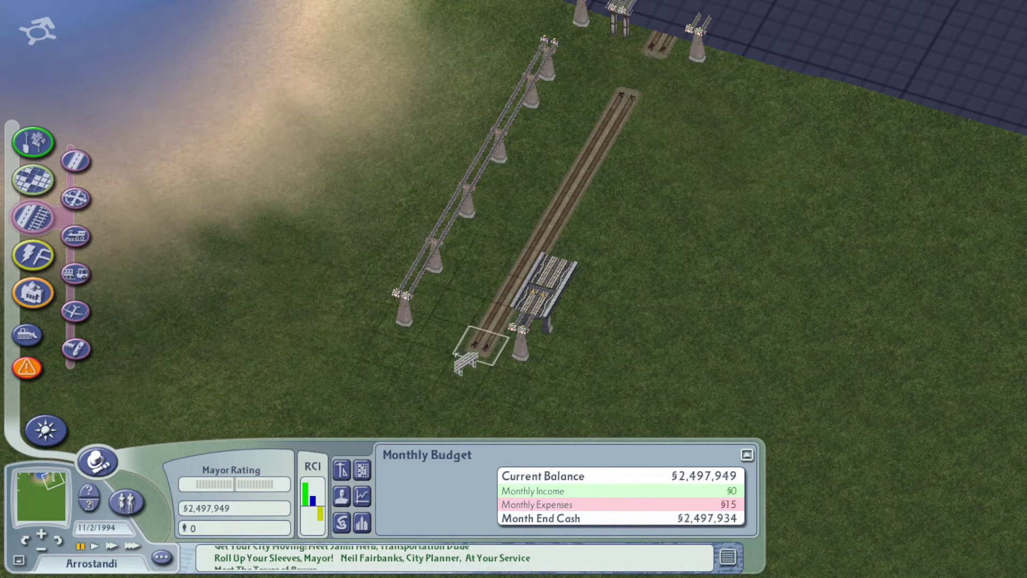
drag(449, 297, 622, 9)
- Extend the ground railway up to the map's top edge
click(75, 237)
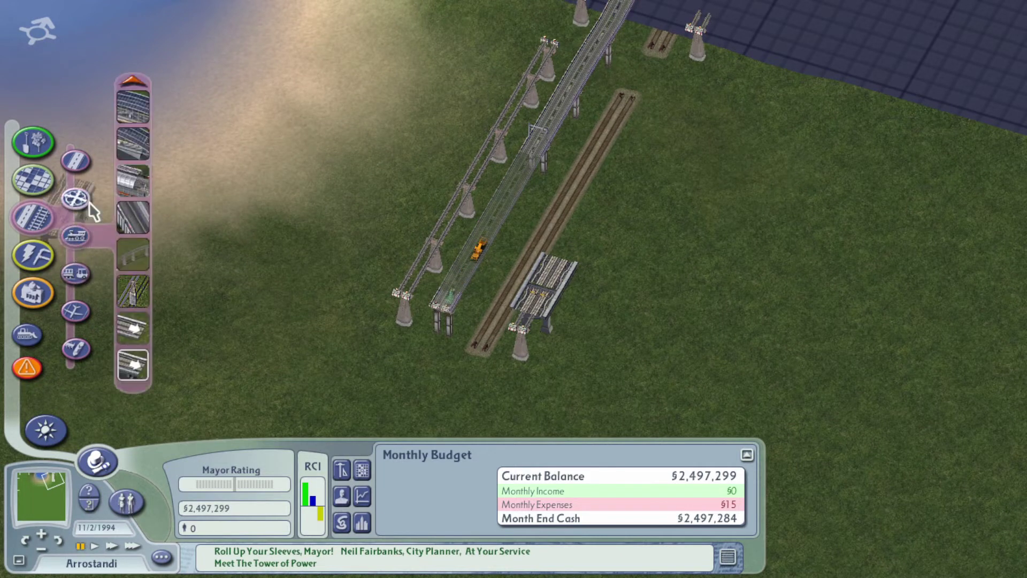
scroll(132, 145, up, 4)
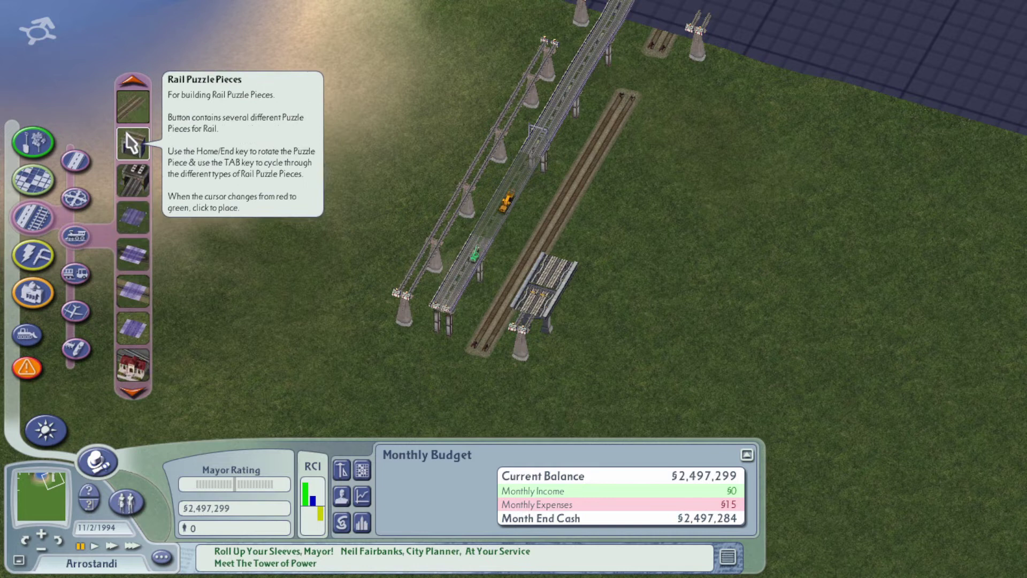
scroll(132, 136, up, 3)
click(132, 108)
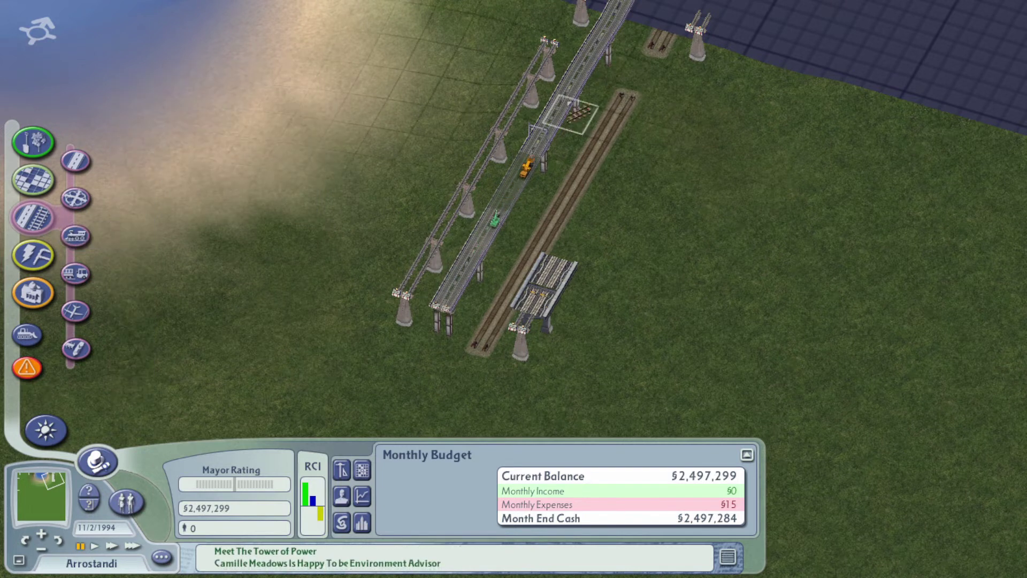
drag(625, 103, 662, 34)
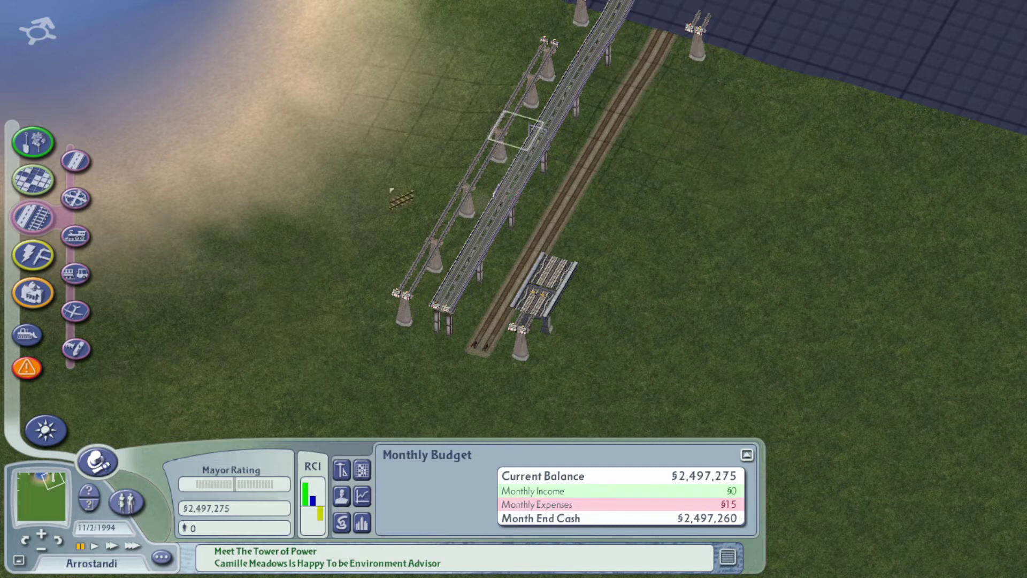
- Add short rail pieces near the track's top and a crossing to its right
click(597, 85)
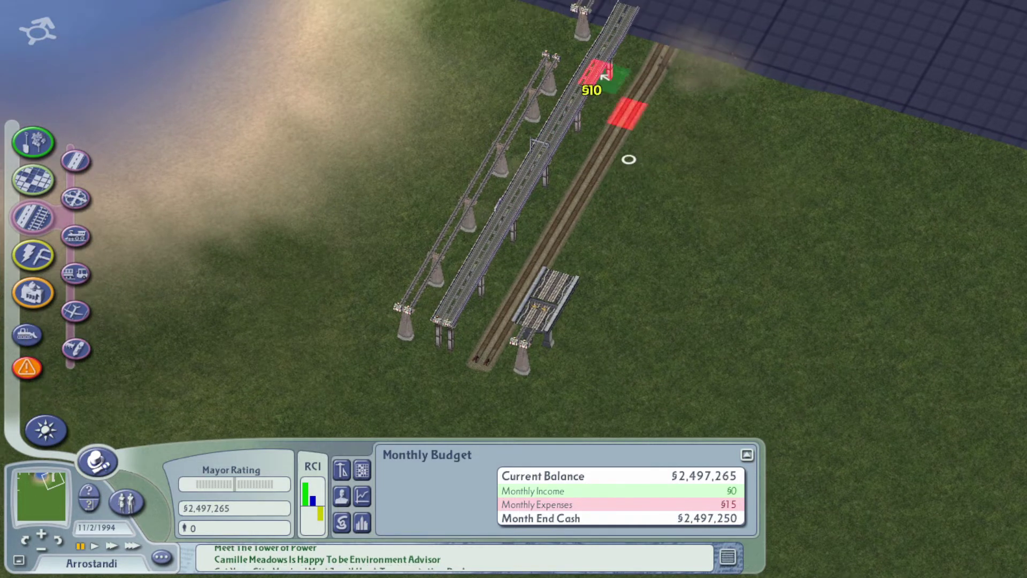
click(609, 57)
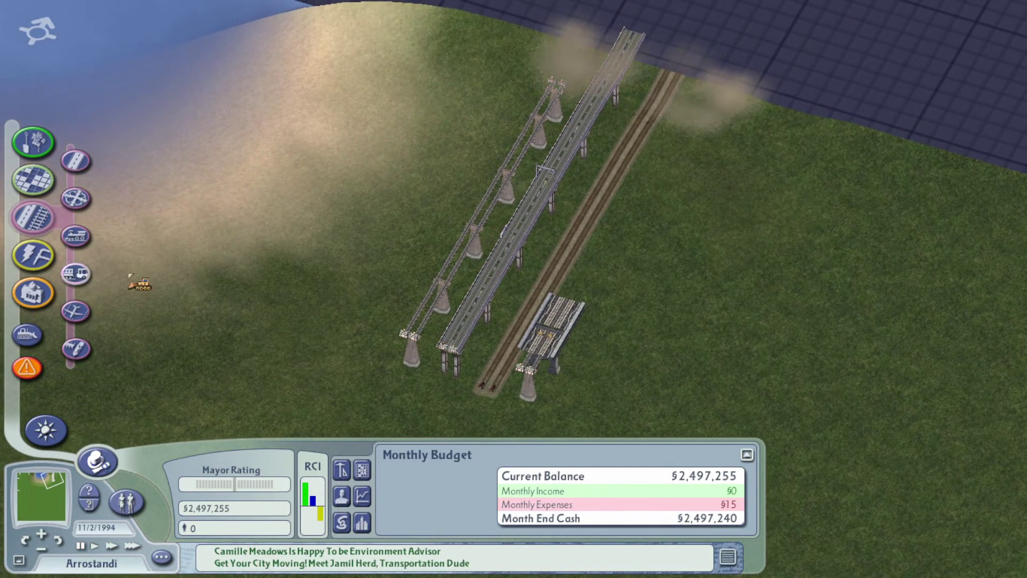
click(76, 198)
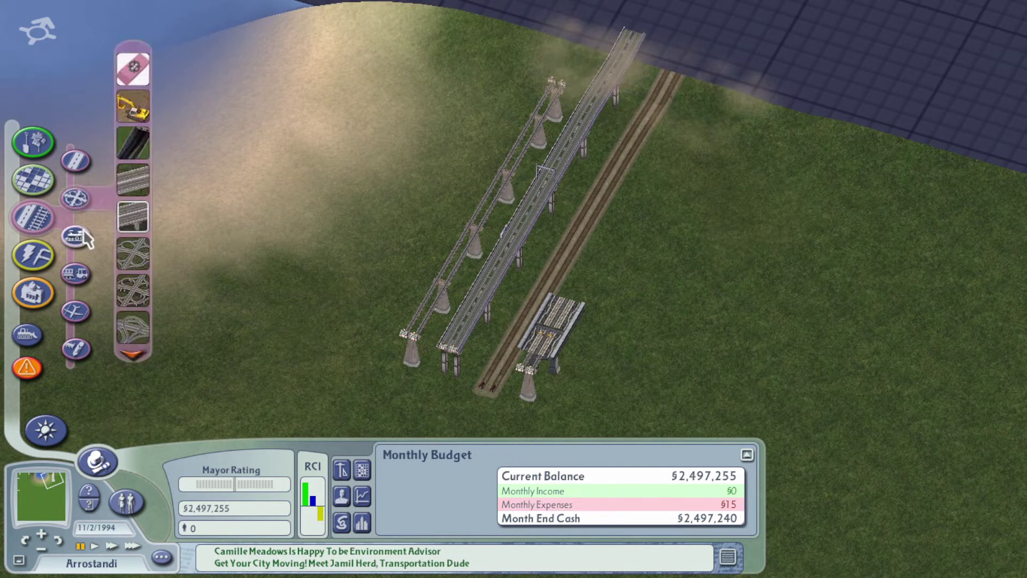
click(137, 128)
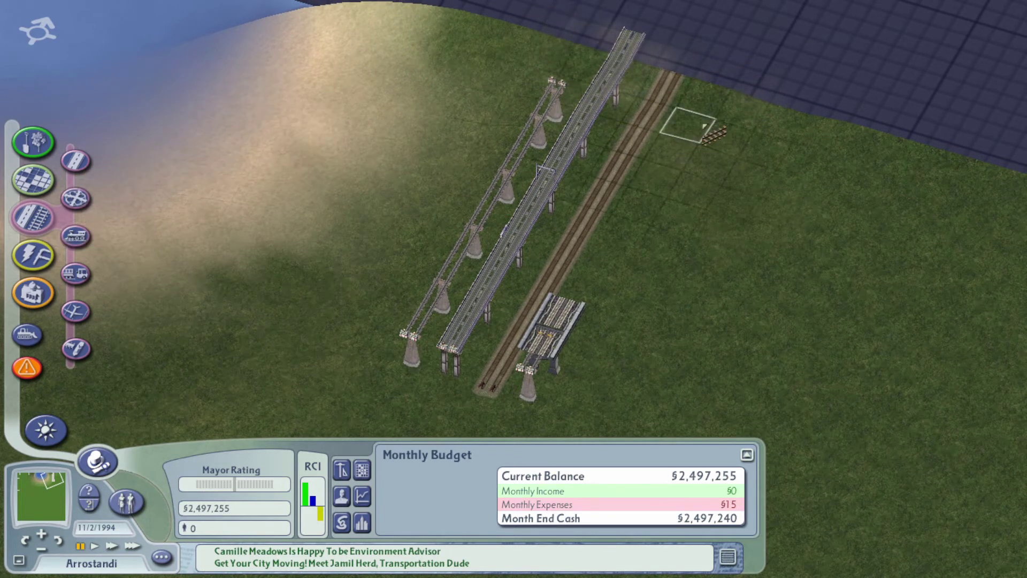
click(678, 152)
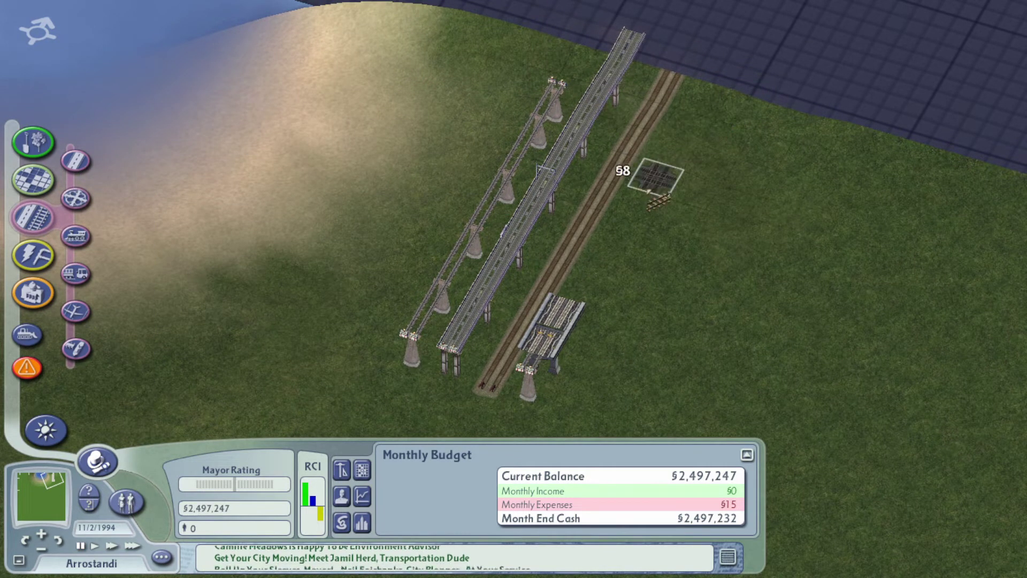
- Demolish the elevated rail's top end and place five dirt road pads nearby
click(75, 160)
click(133, 229)
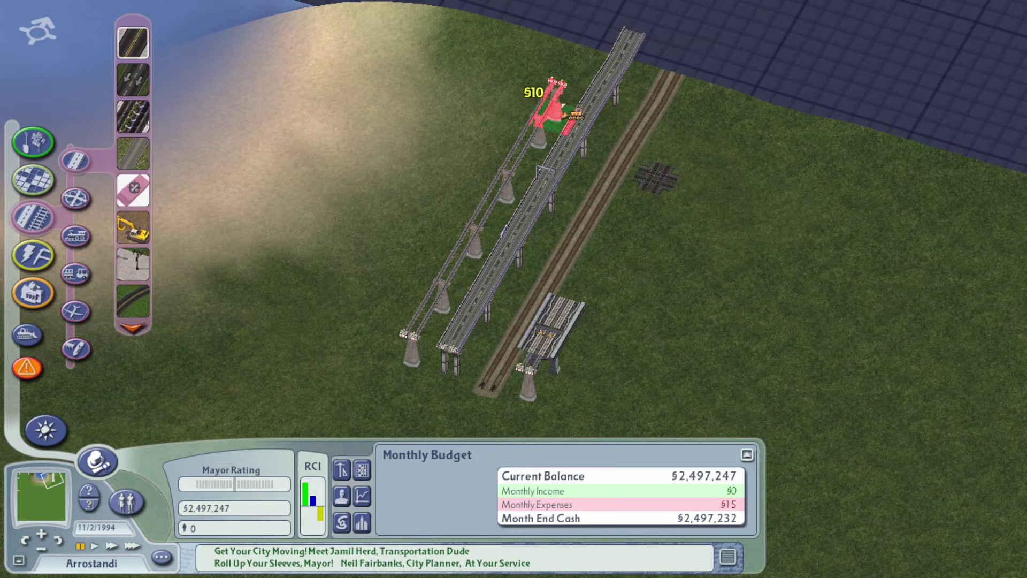
drag(554, 101, 704, 115)
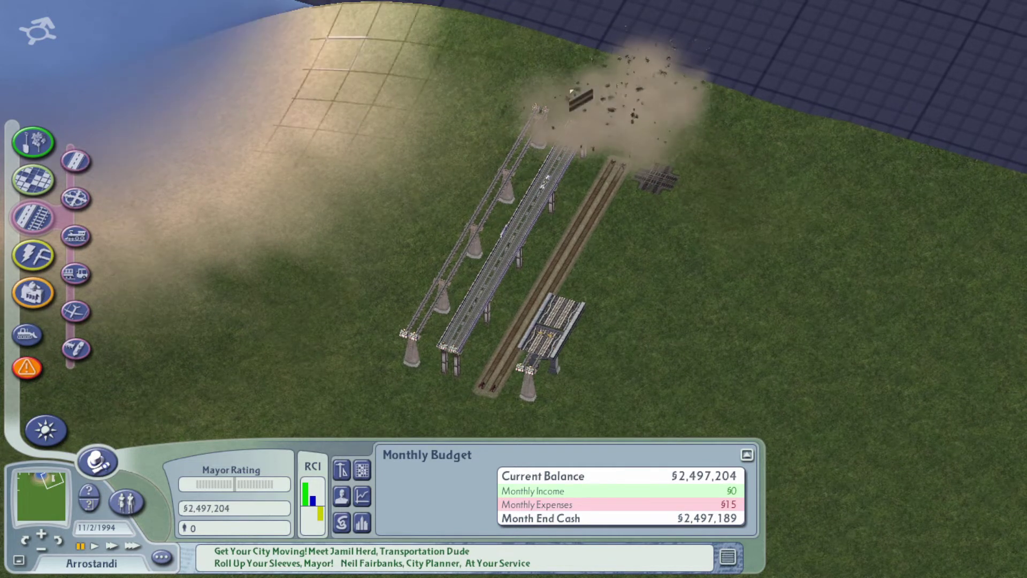
click(686, 156)
click(703, 124)
click(642, 121)
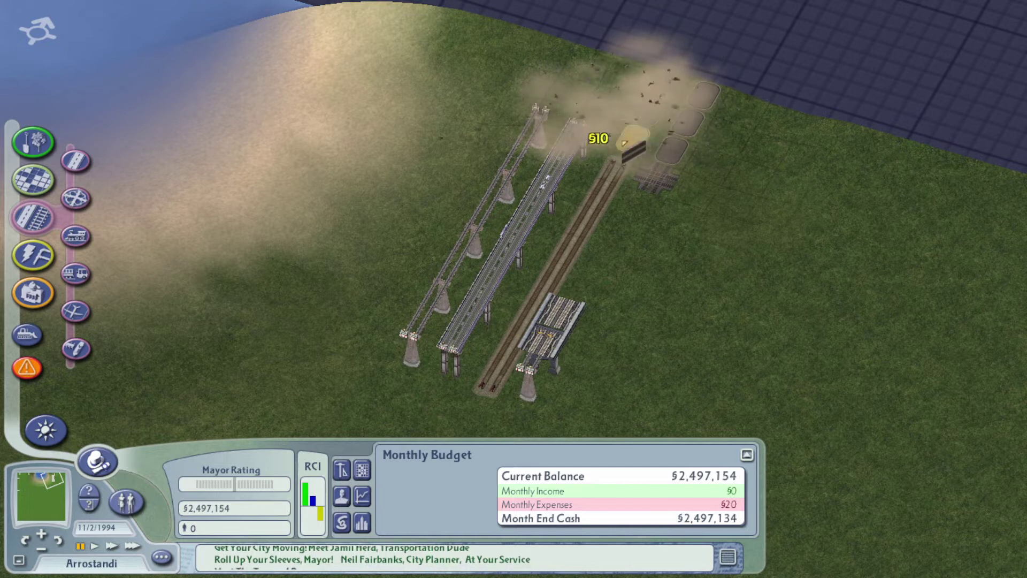
click(611, 110)
click(583, 73)
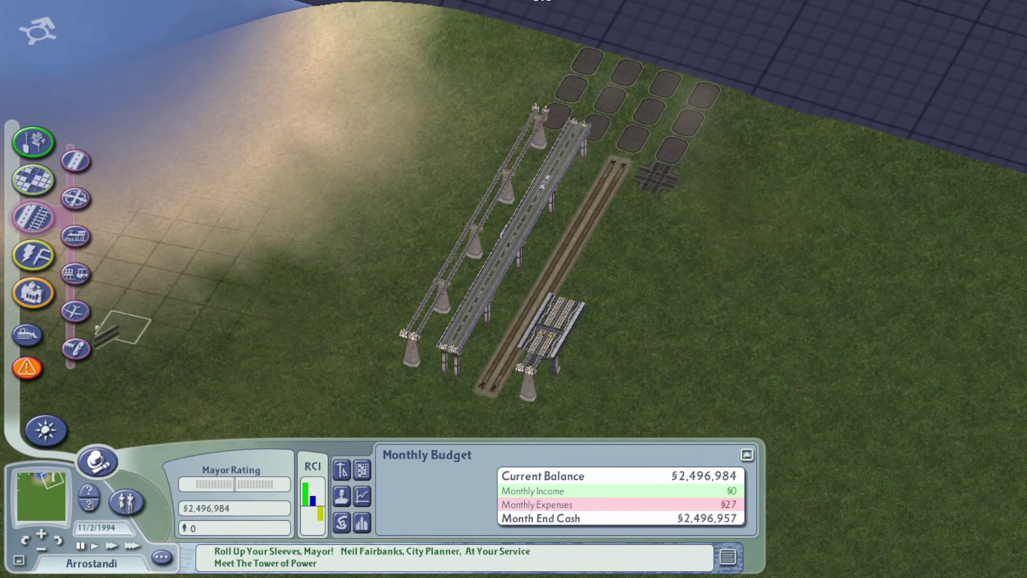
- Bulldoze the zoned lots beside the tracks
drag(634, 119, 634, 119)
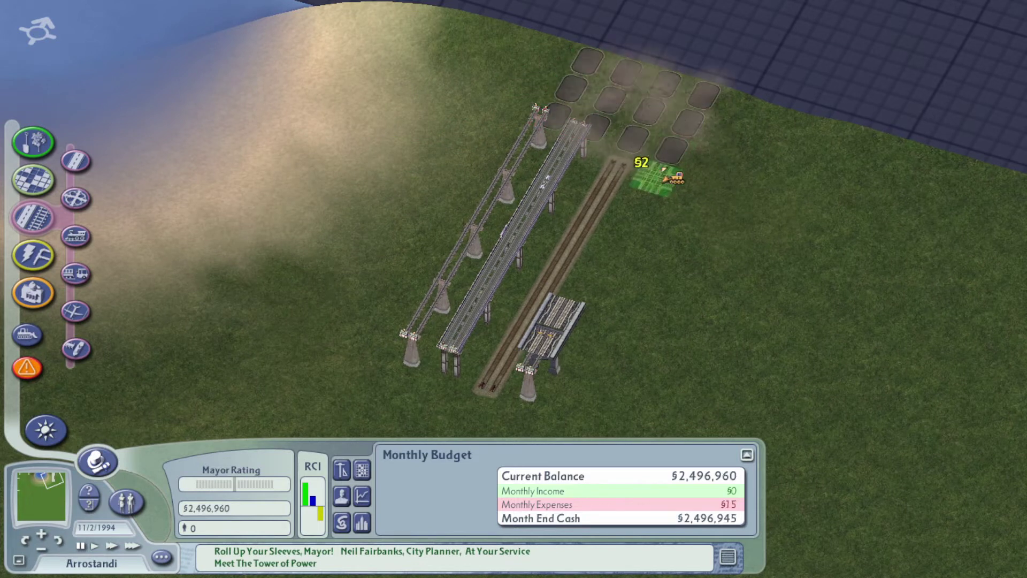
click(80, 278)
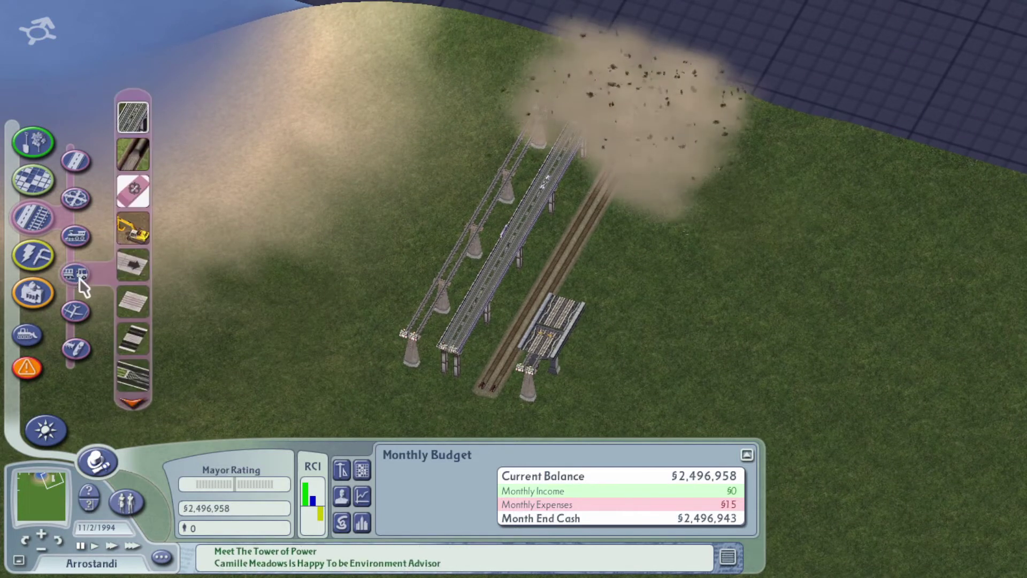
click(128, 155)
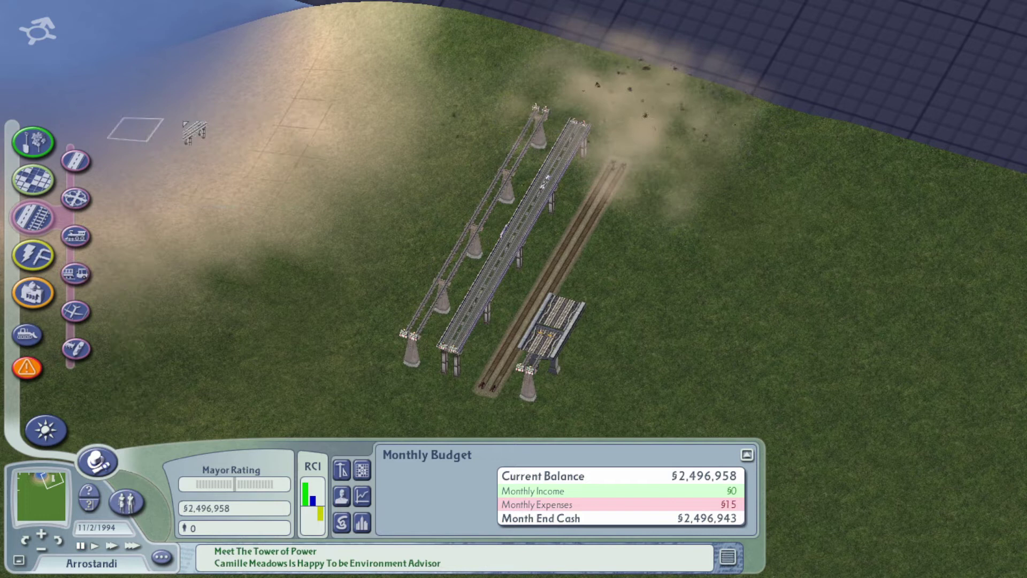
- Drag the elevated rail to the map edge and accept the Arkstraight connection
drag(628, 100, 635, 39)
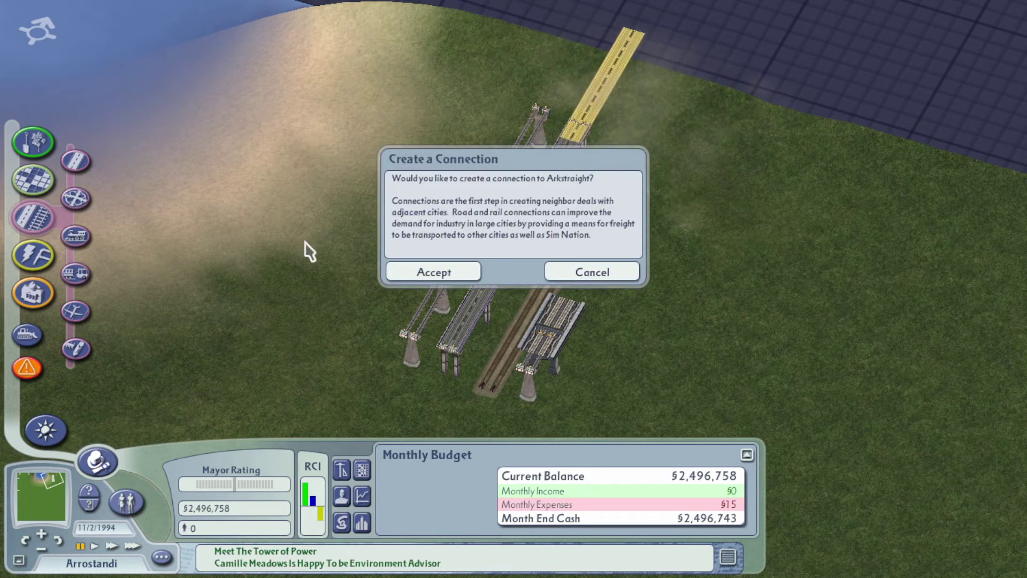
click(474, 272)
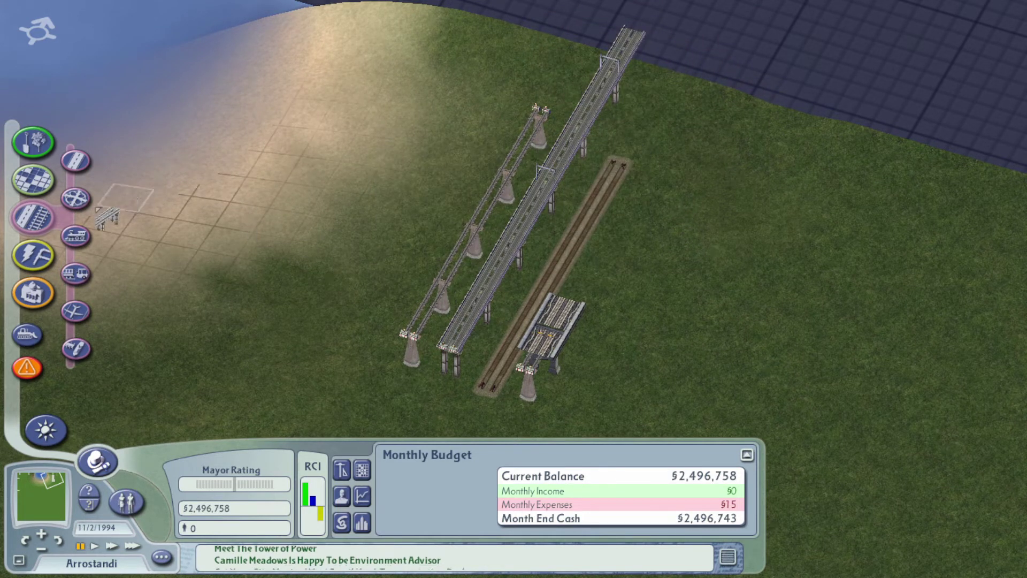
click(75, 234)
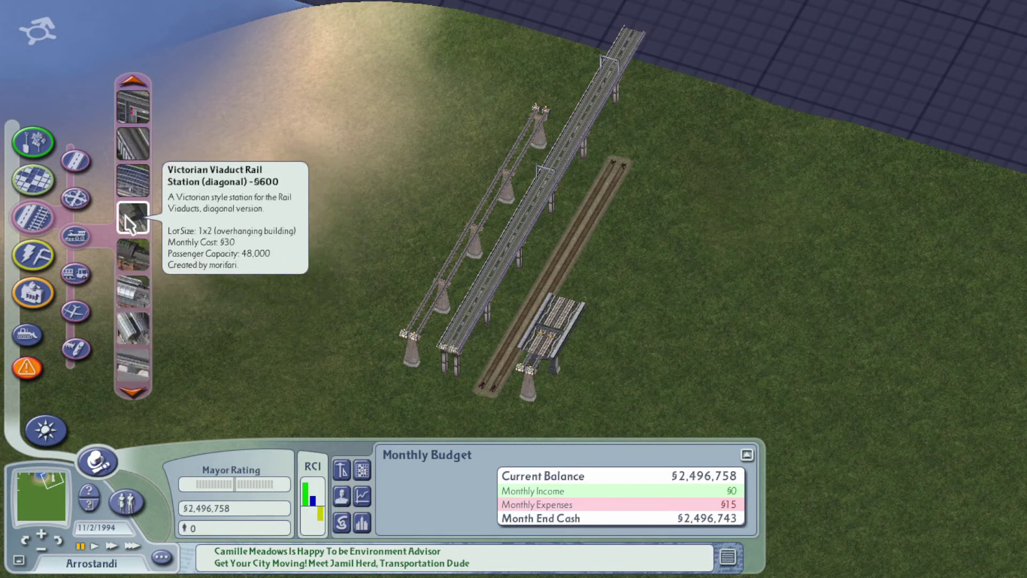
scroll(125, 225, down, 4)
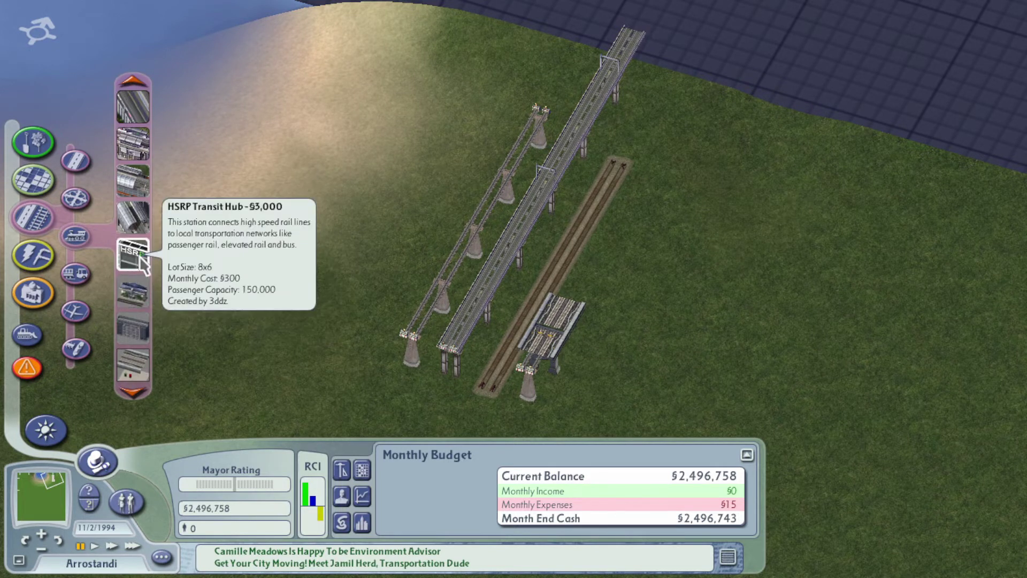
scroll(139, 255, down, 3)
scroll(140, 256, down, 1)
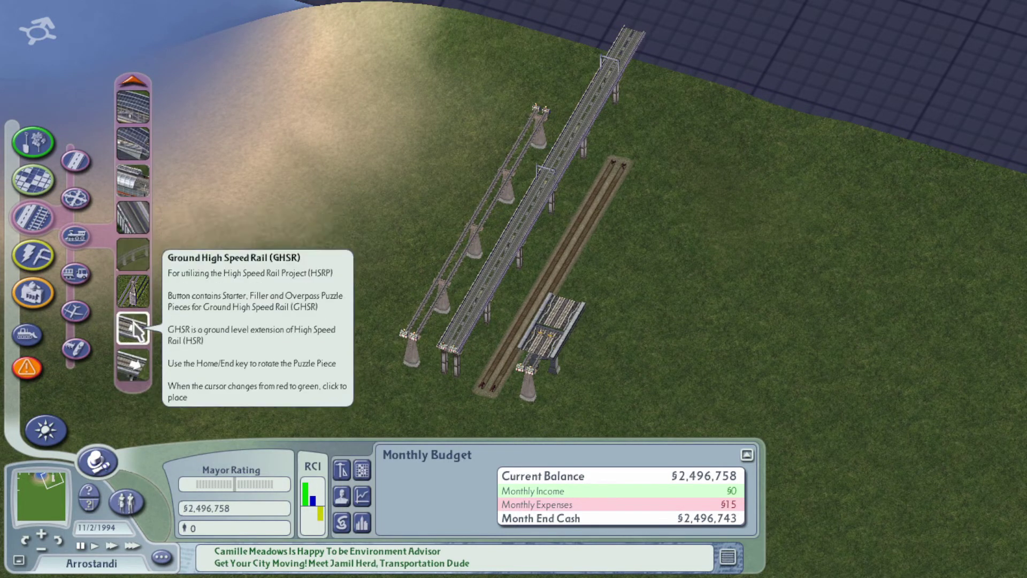
scroll(139, 329, up, 1)
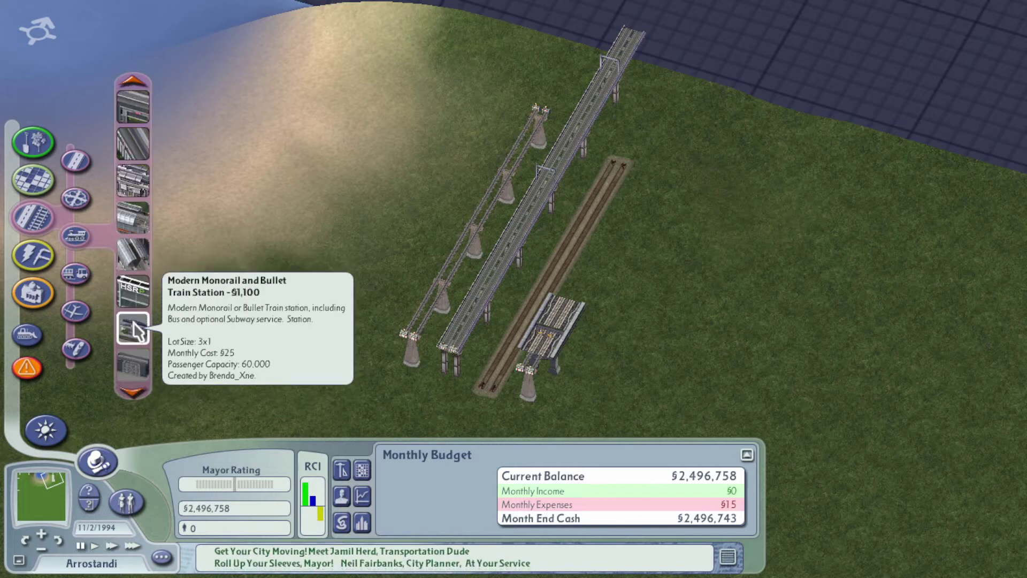
scroll(138, 329, up, 1)
scroll(138, 329, up, 1)
scroll(138, 329, up, 1)
scroll(138, 329, up, 2)
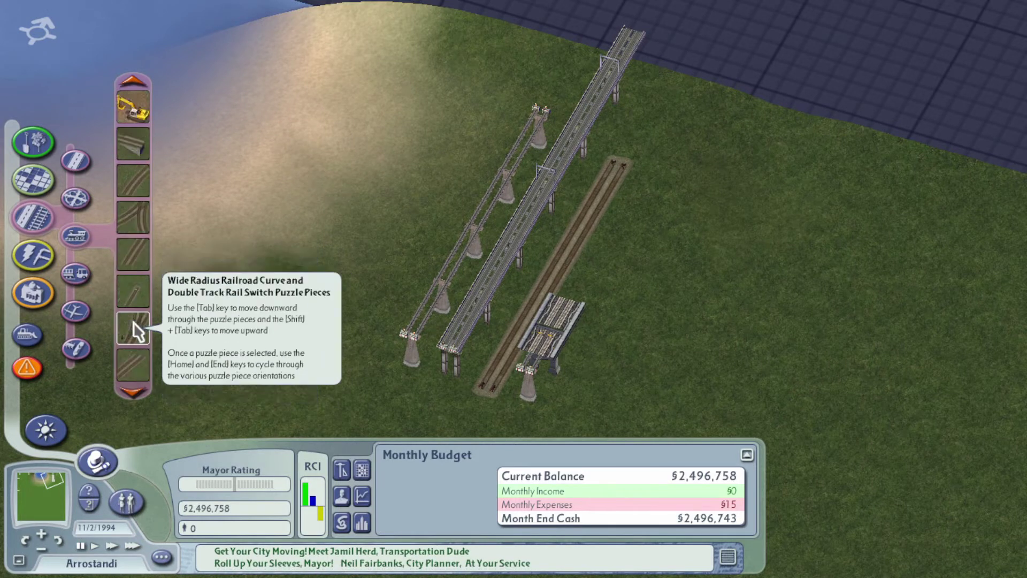
scroll(138, 329, up, 2)
scroll(138, 329, up, 2)
- Extend the monorail and lay a second one to the map edge, accepting both connections
click(134, 144)
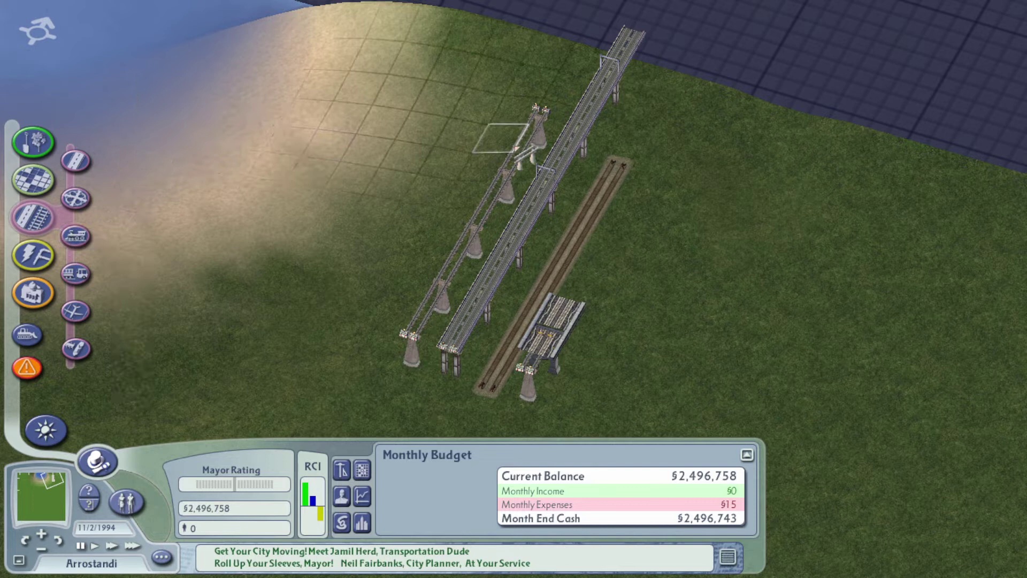
drag(539, 120, 598, 33)
click(433, 272)
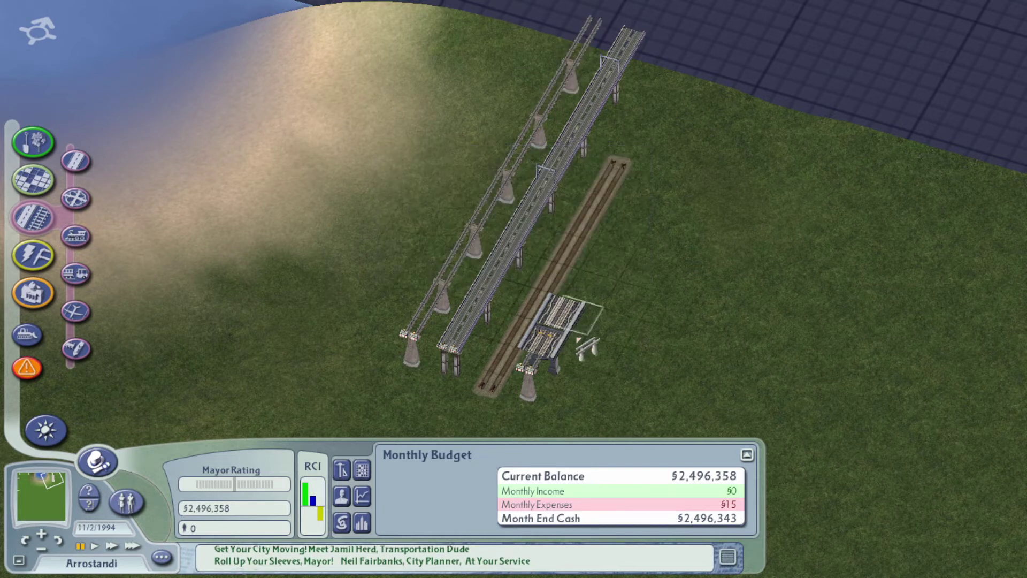
drag(545, 345, 766, 92)
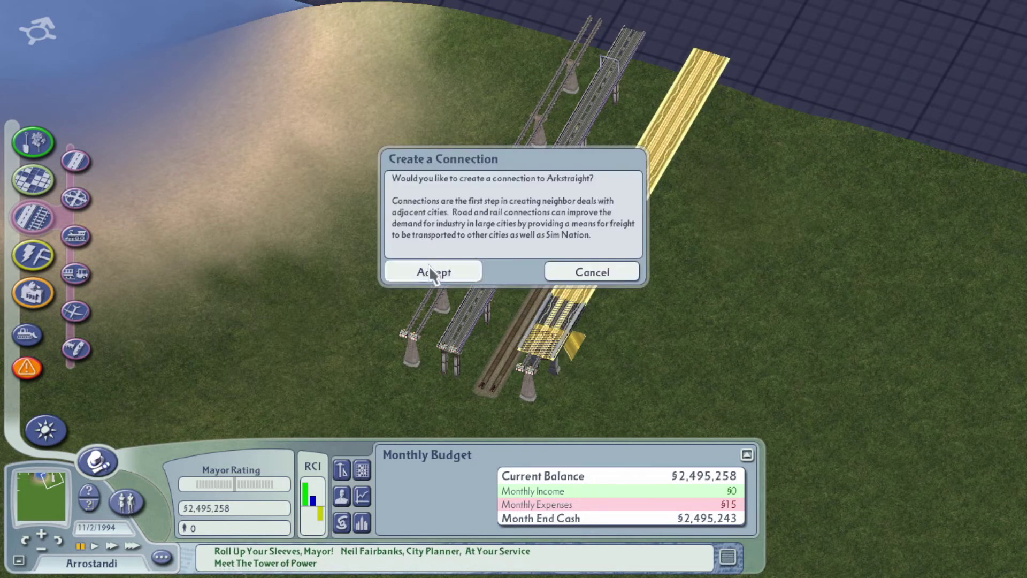
click(434, 273)
- Extend the ground rail to the map edge and accept the Arkstraight connection
click(74, 236)
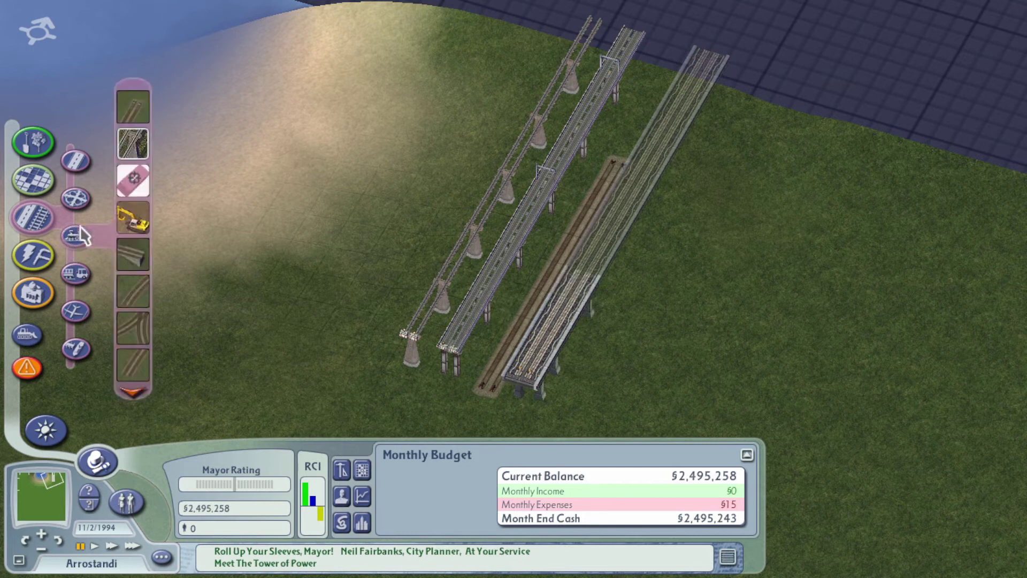
click(100, 193)
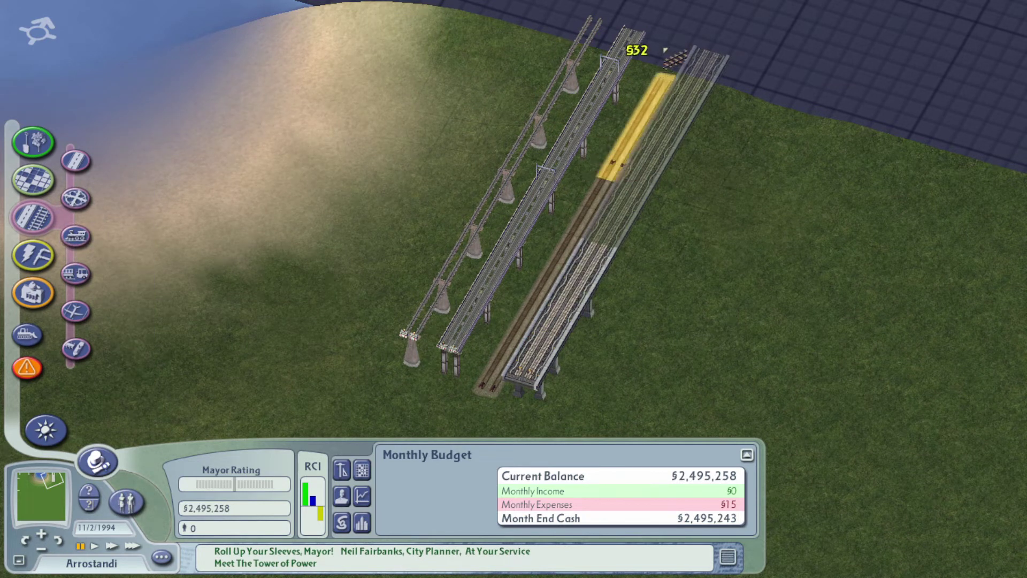
drag(674, 55, 674, 55)
click(434, 273)
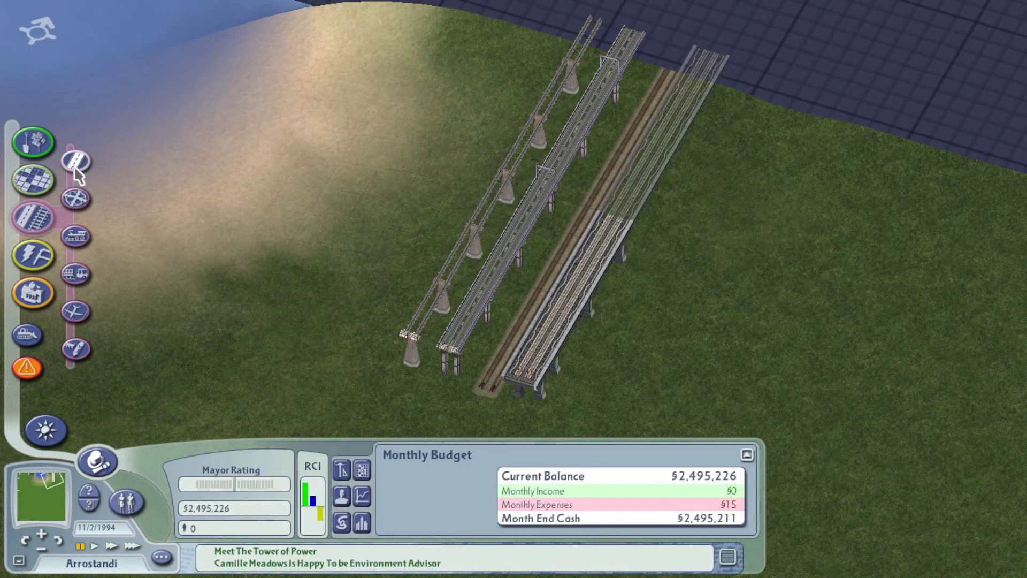
click(76, 165)
click(106, 64)
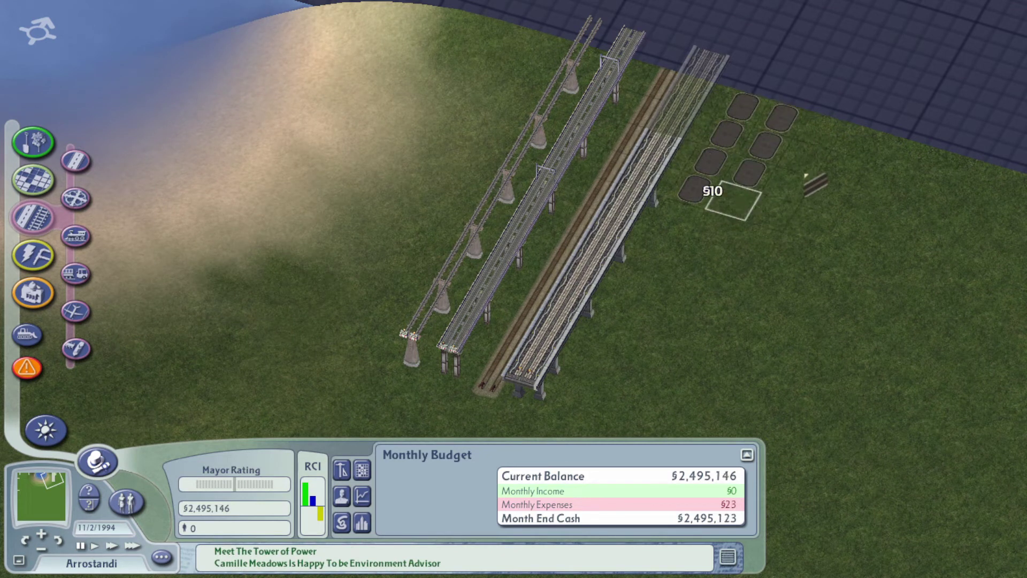
- Bulldoze the lots beside the tracks and run a road to the map edge with a neighbour connection
right_click(810, 178)
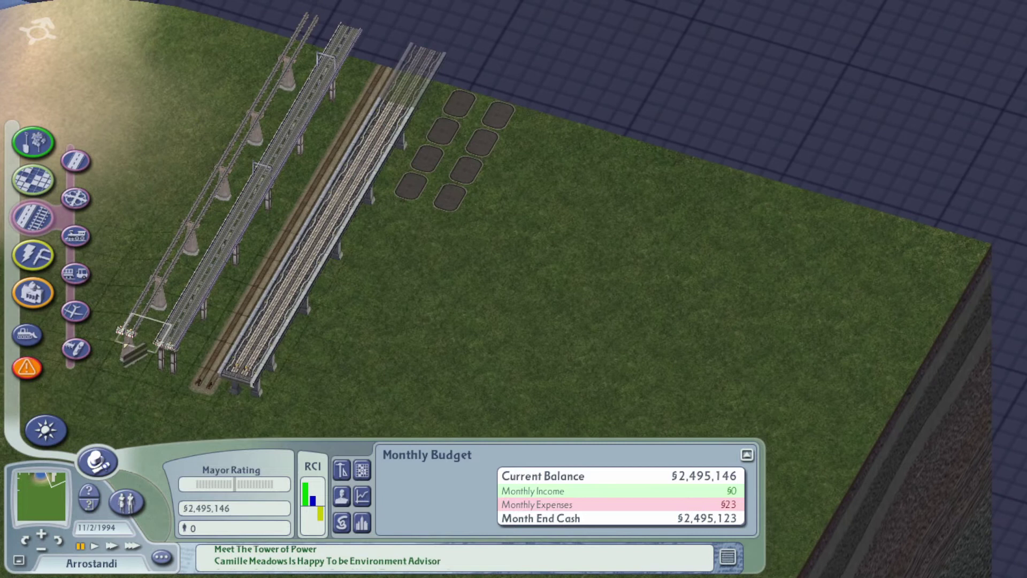
drag(478, 129, 477, 129)
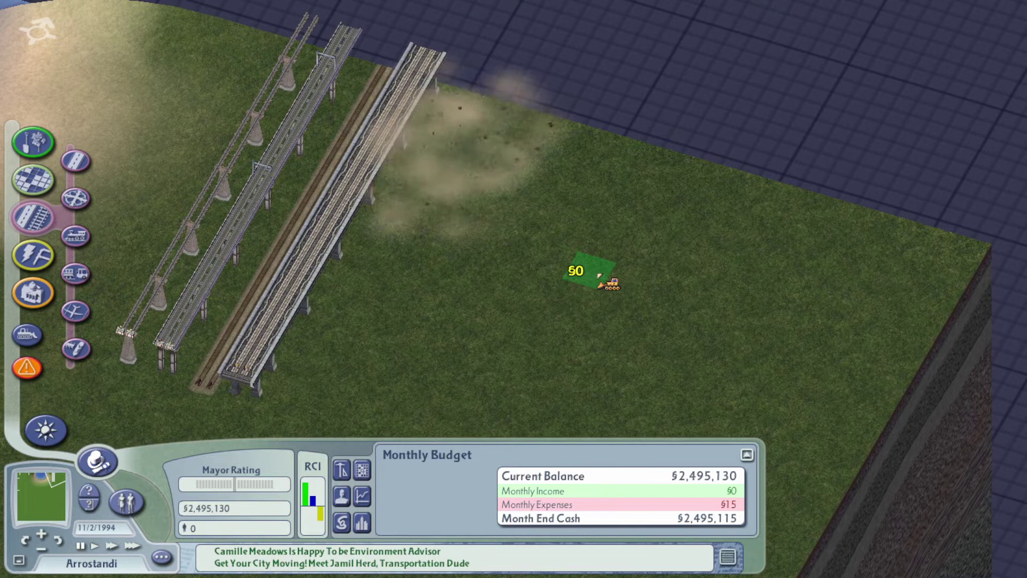
scroll(603, 277, down, 2)
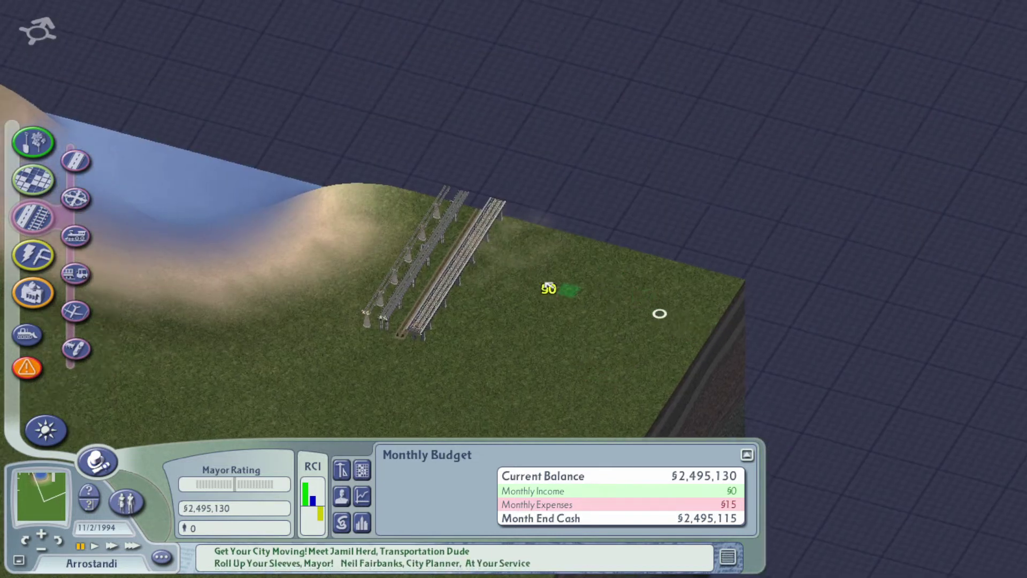
right_click(514, 241)
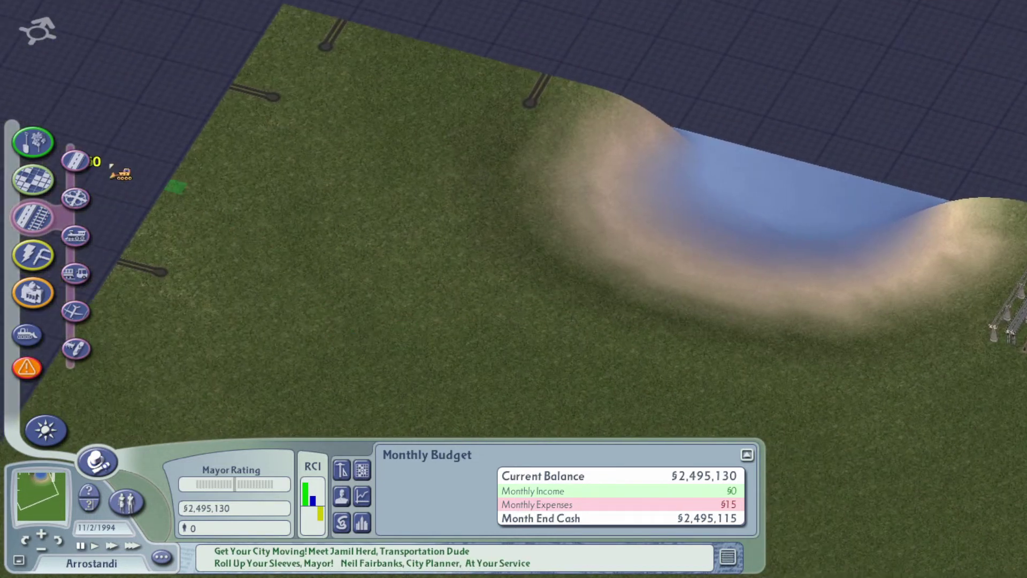
click(75, 162)
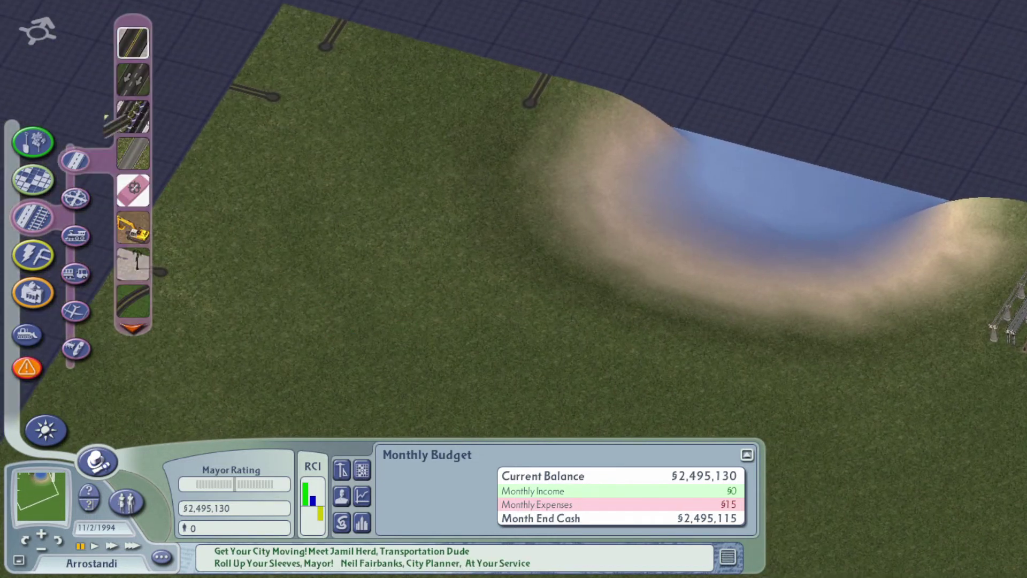
click(129, 48)
drag(522, 109, 367, 332)
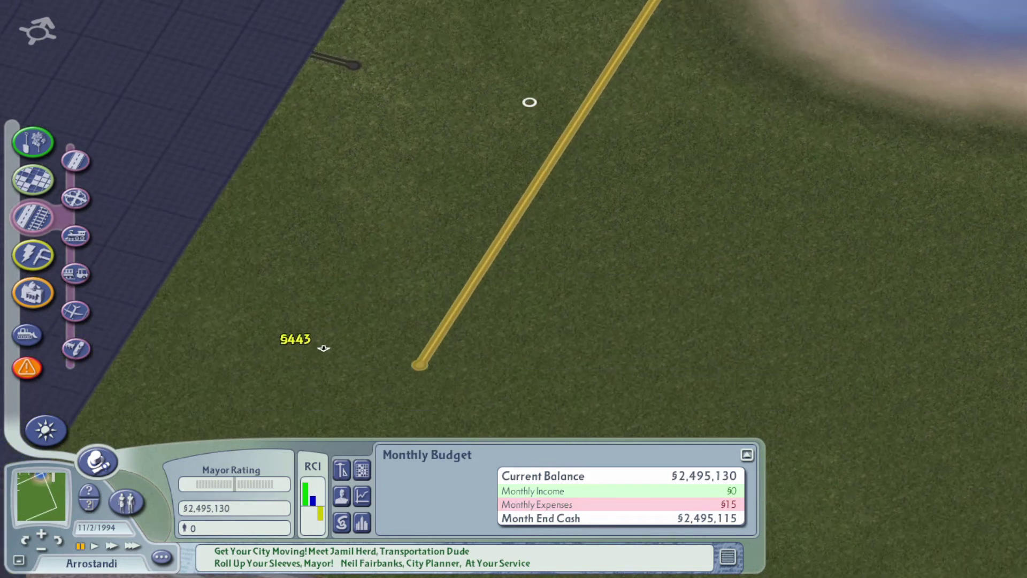
click(433, 272)
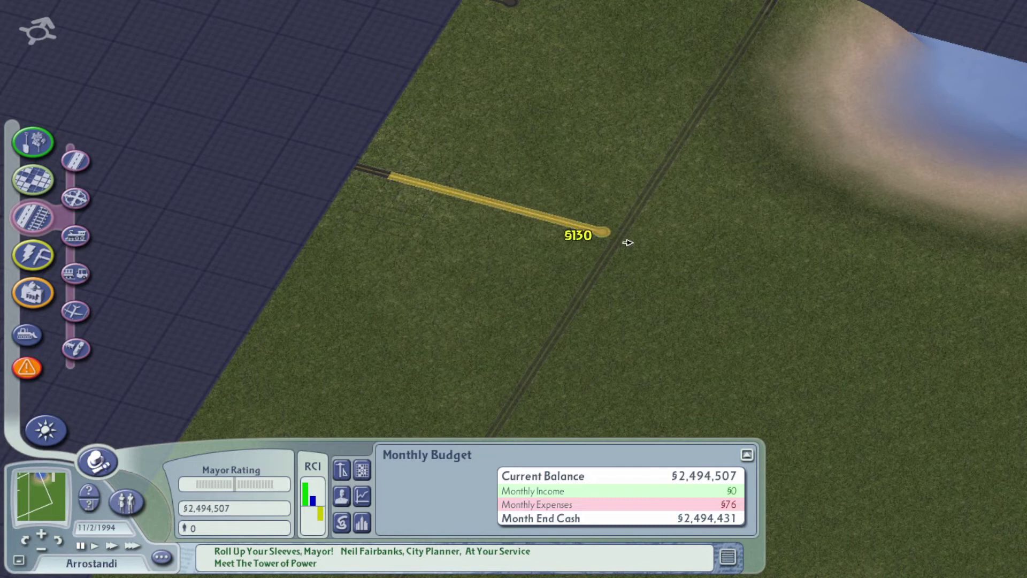
- Lay a cross road meeting the first road and bulldoze the lots near the junction
drag(618, 245, 618, 245)
scroll(618, 245, down, 1)
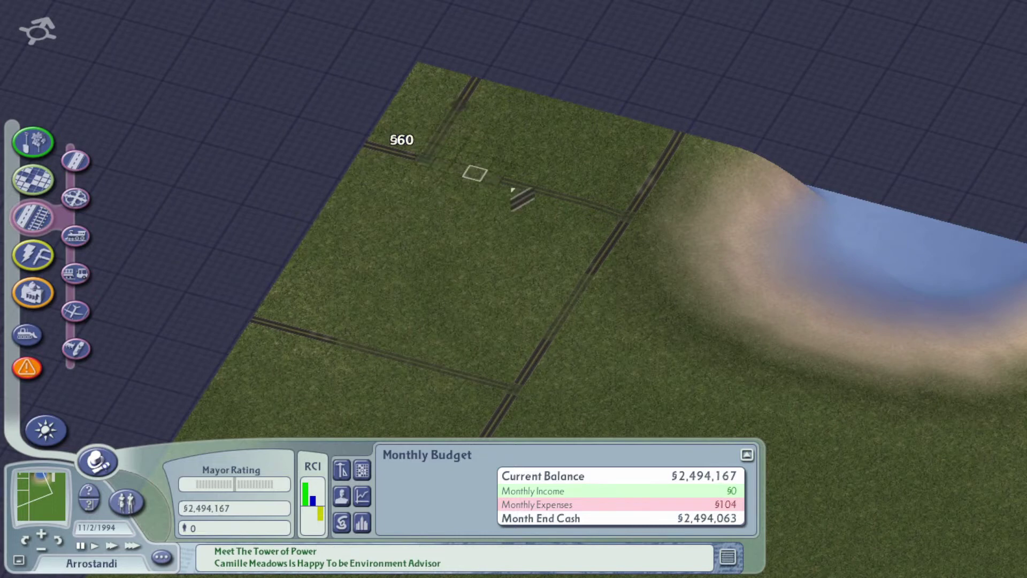
scroll(513, 189, up, 1)
scroll(545, 226, up, 1)
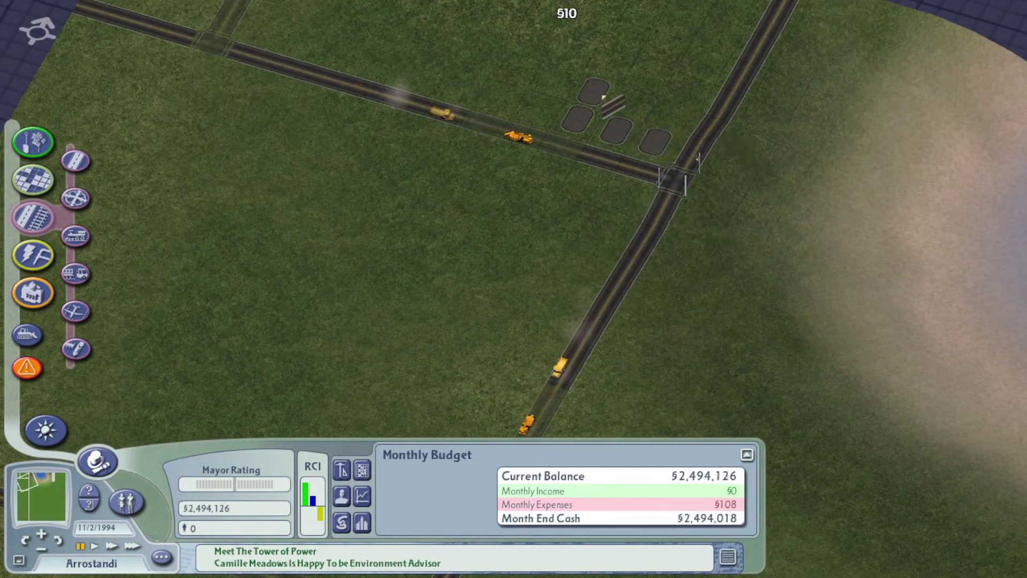
right_click(620, 196)
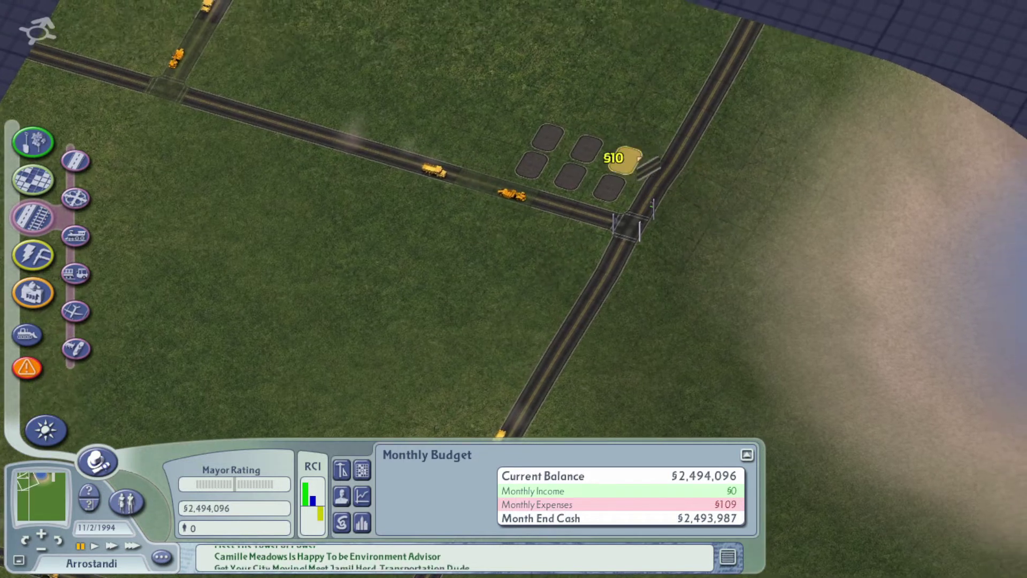
right_click(699, 60)
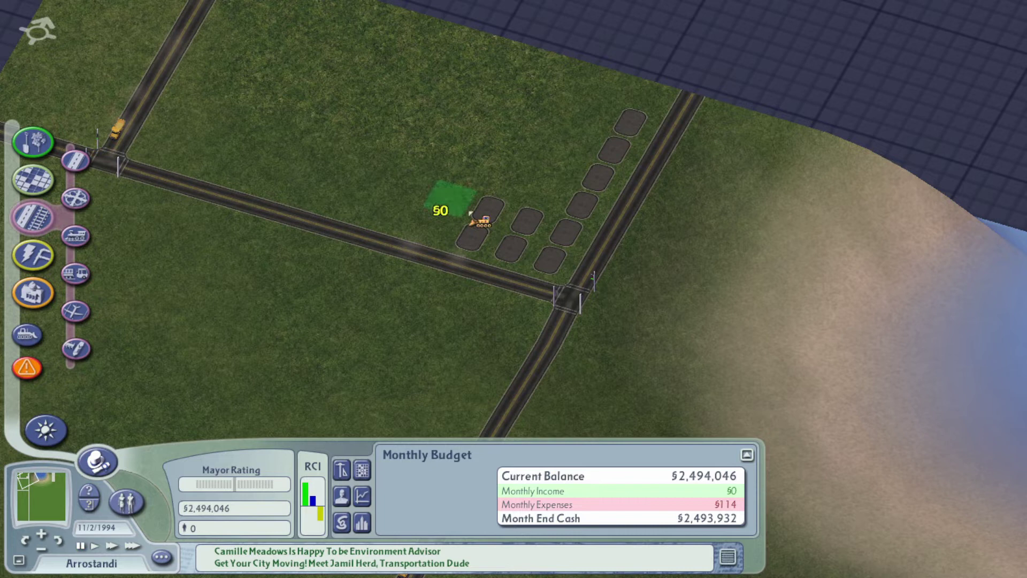
drag(569, 92, 498, 241)
right_click(514, 201)
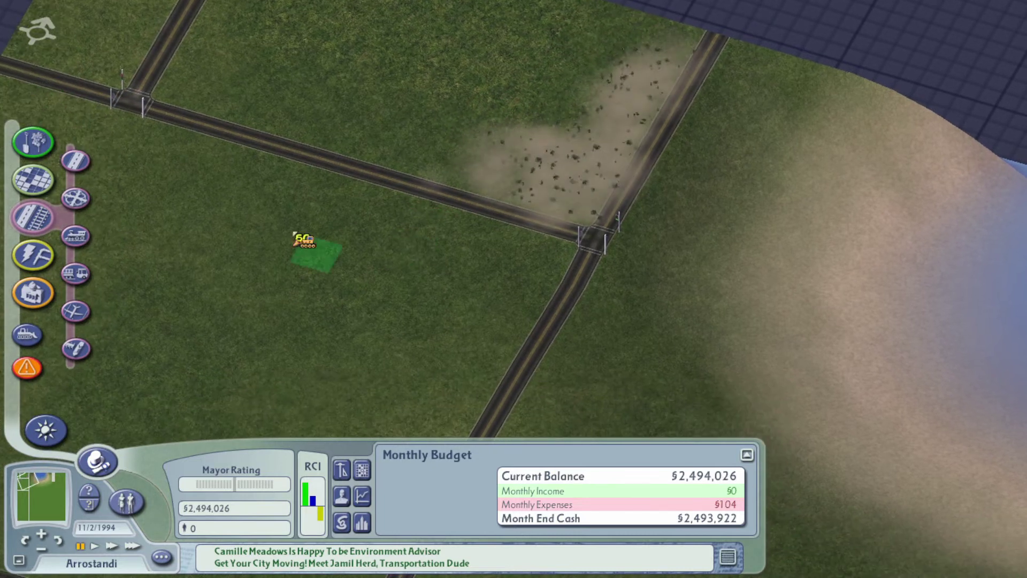
- Build a dirt road beside the existing road near the junction
click(76, 161)
click(161, 48)
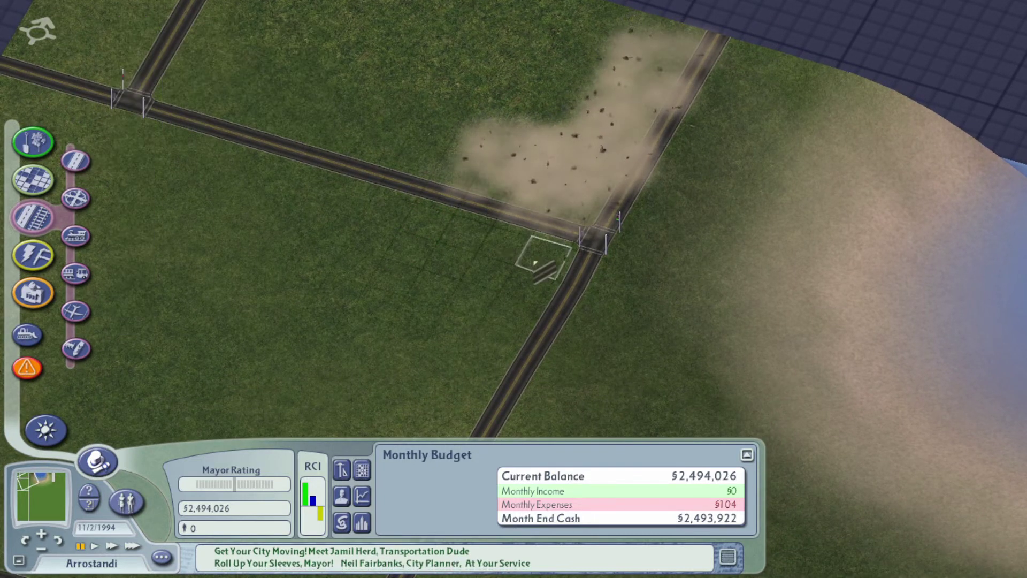
right_click(578, 266)
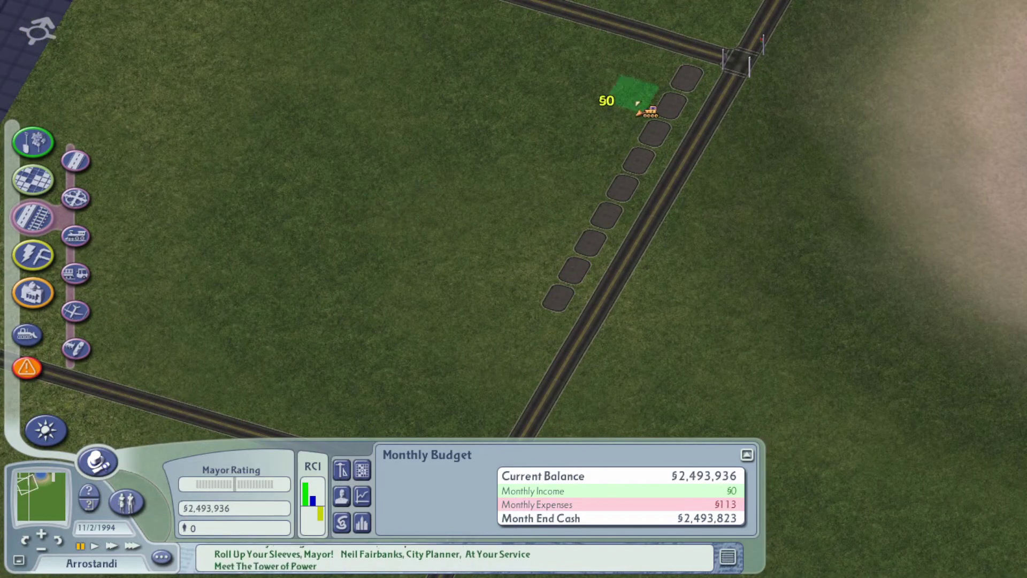
click(609, 285)
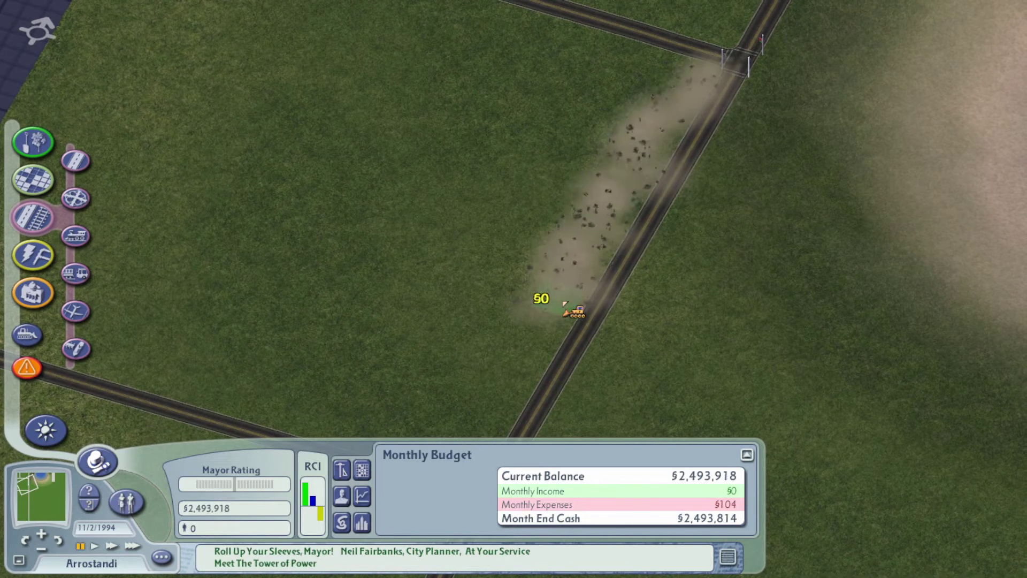
right_click(589, 260)
scroll(666, 309, down, 1)
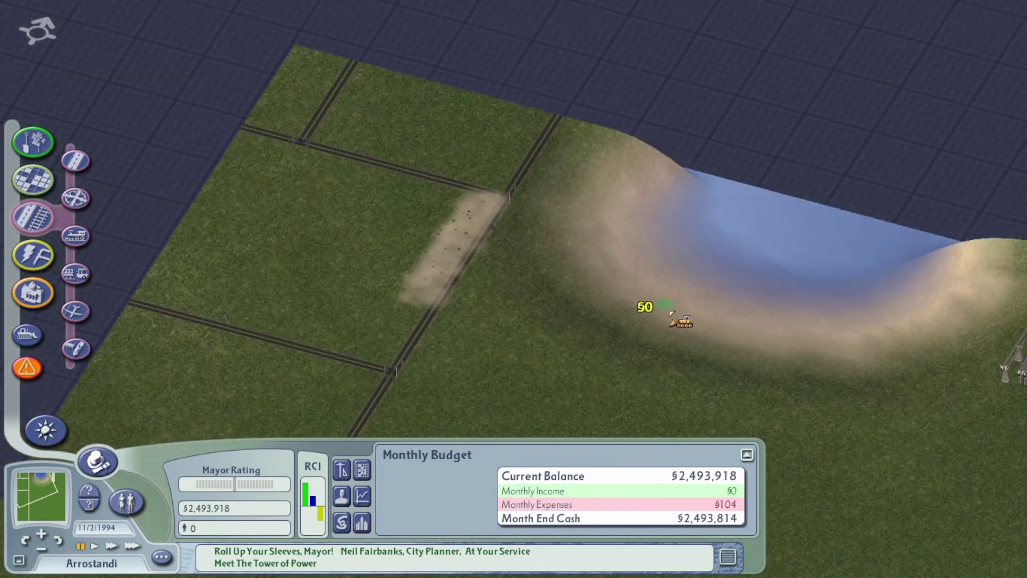
right_click(499, 243)
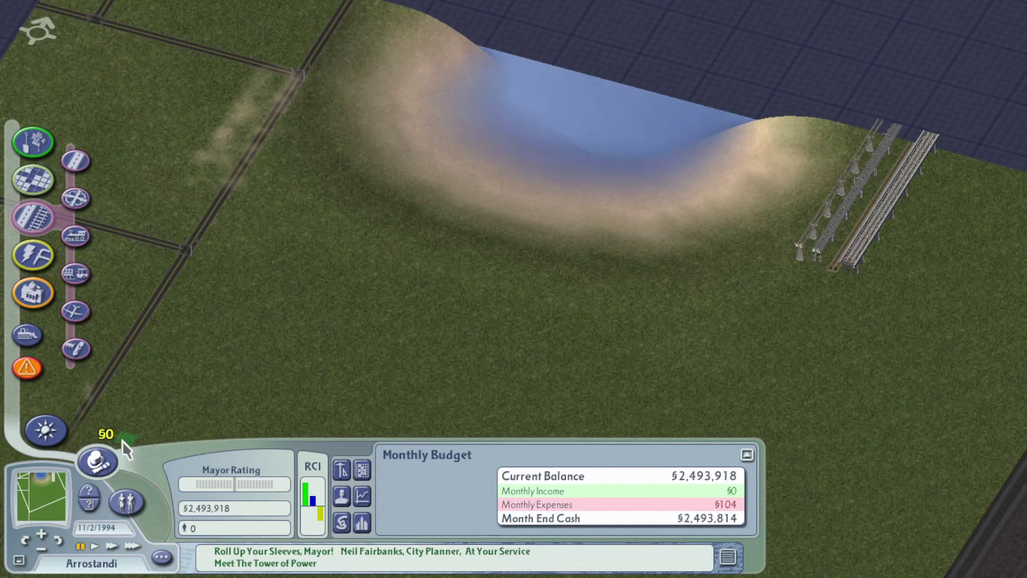
- Carve a water-filled valley out from the lake with God mode's Valley tool
click(46, 430)
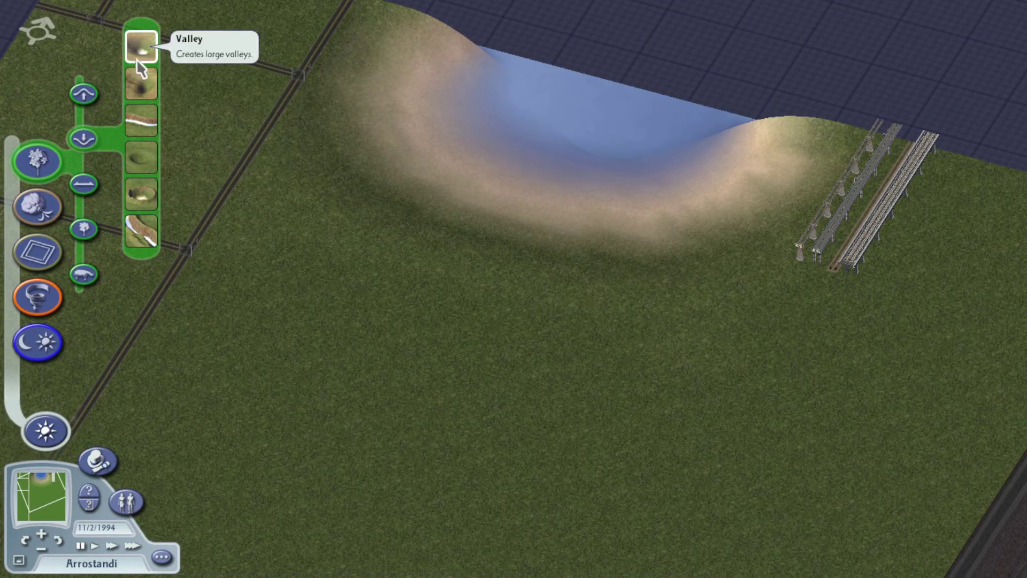
click(140, 46)
scroll(387, 369, up, 1)
mouse_move(351, 367)
mouse_down()
mouse_move(523, 107)
mouse_move(417, 337)
mouse_up()
scroll(418, 338, down, 1)
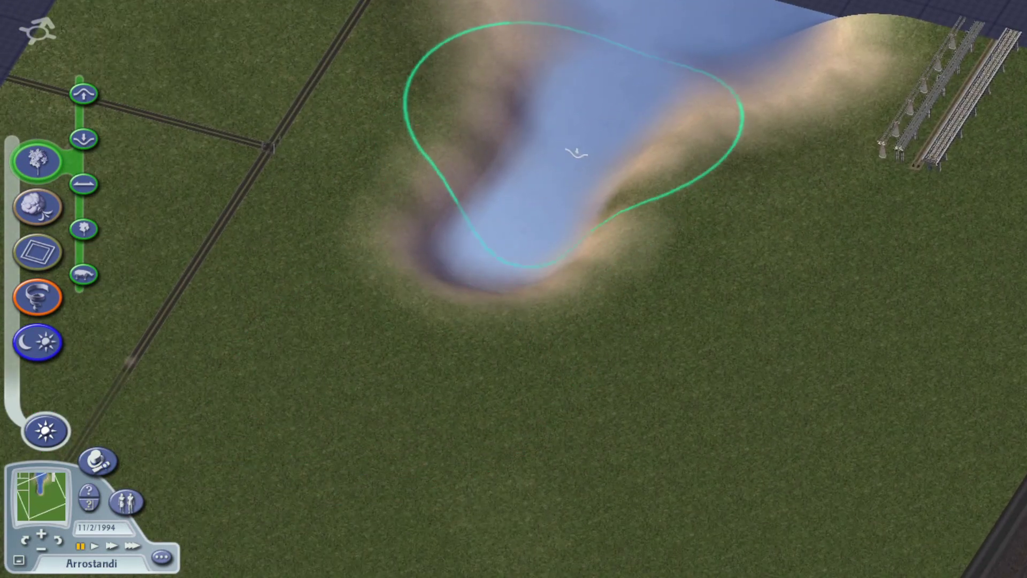
mouse_move(576, 153)
mouse_down()
mouse_move(401, 434)
mouse_move(545, 233)
mouse_up()
drag(417, 450, 552, 173)
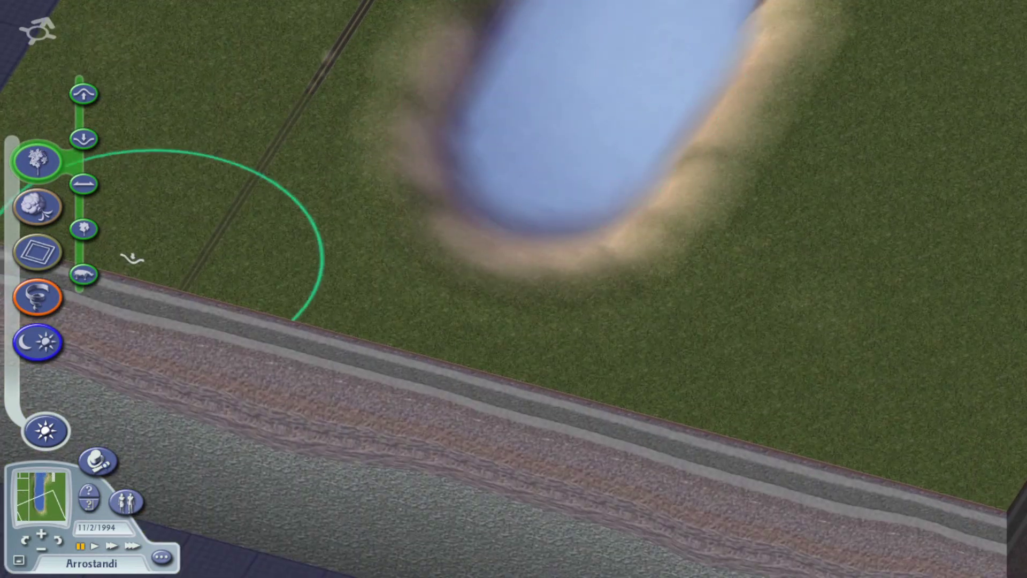
- Reconcile the terrain with the map edges and extend the river channel to the edge
click(37, 254)
click(306, 147)
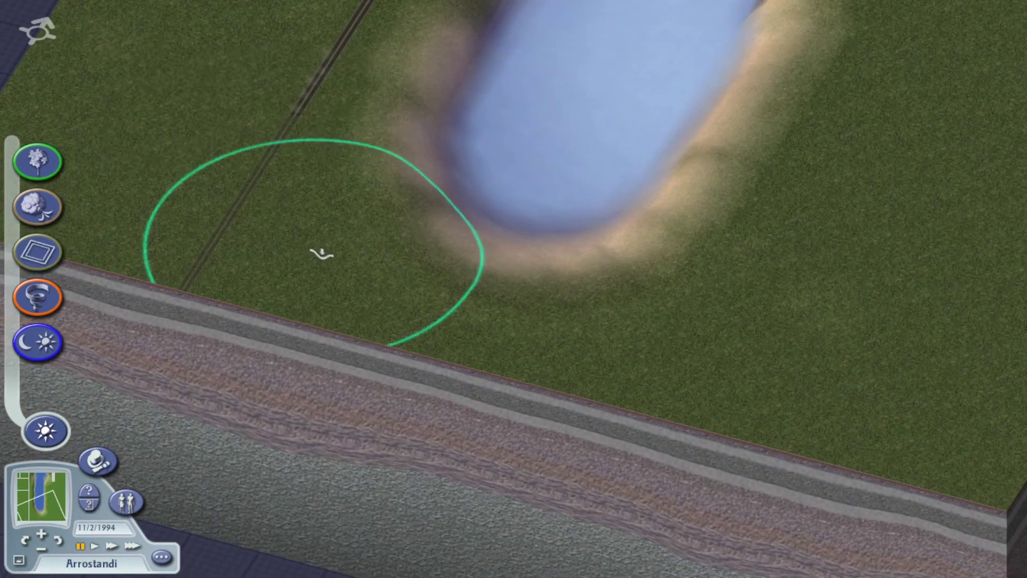
drag(321, 254, 442, 232)
drag(382, 368, 386, 368)
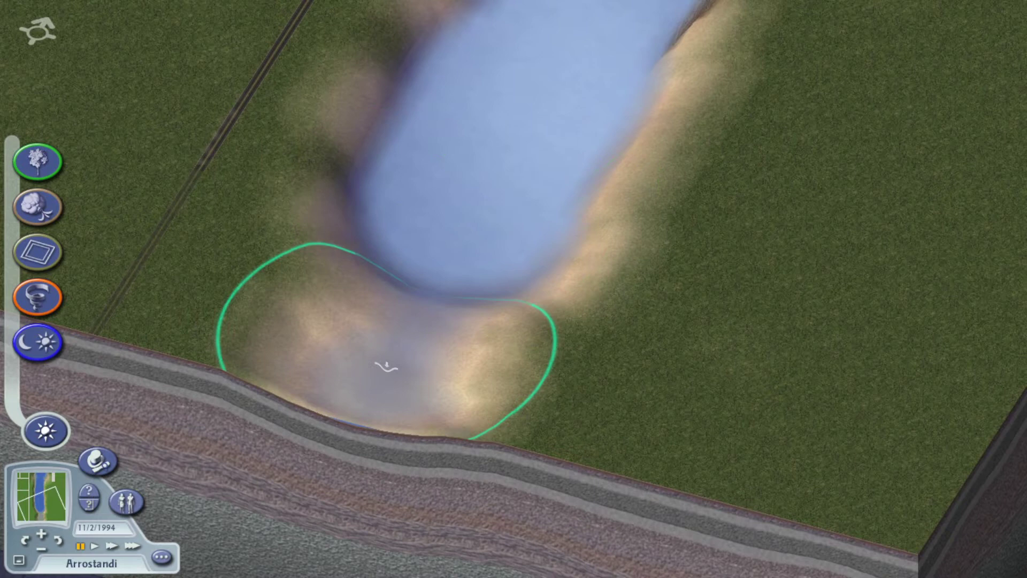
mouse_move(427, 305)
mouse_down()
mouse_move(337, 417)
mouse_move(461, 289)
mouse_up()
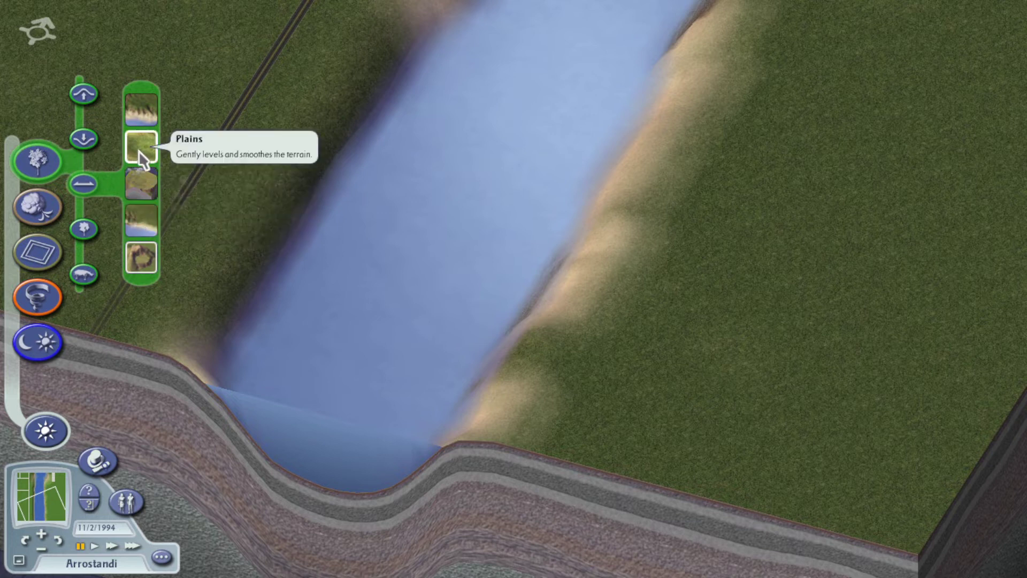
- Soften two stretches of riverbank into a gentle beach slope, rotating the view along the shore
click(140, 221)
scroll(446, 230, up, 1)
scroll(466, 321, up, 1)
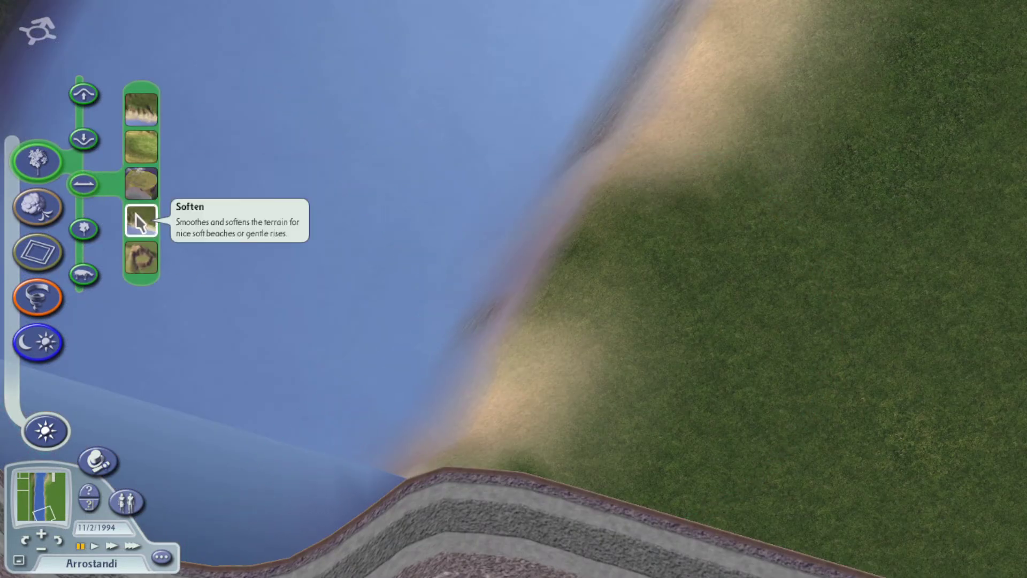
click(141, 218)
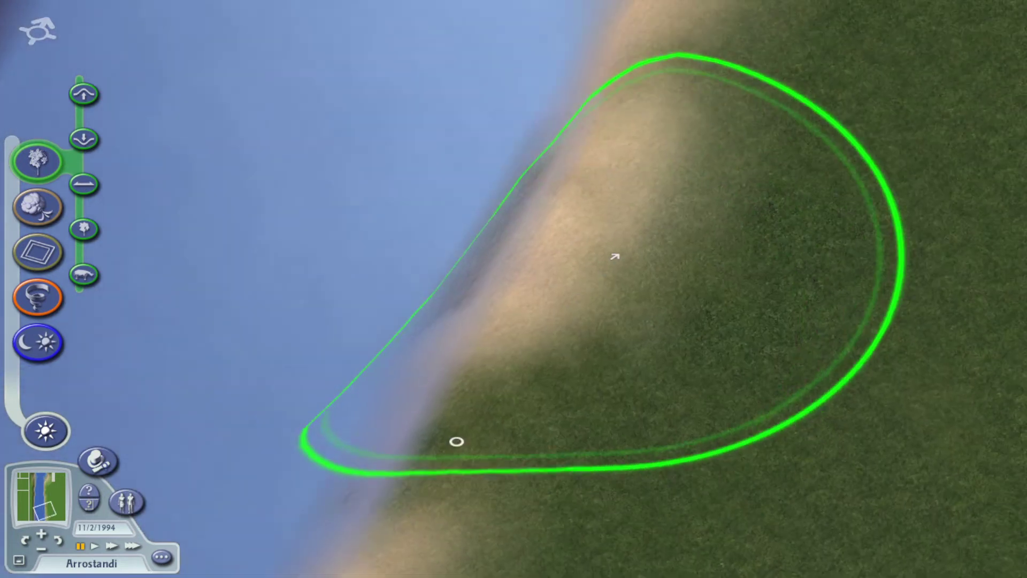
drag(481, 417, 493, 362)
mouse_move(562, 193)
mouse_down()
mouse_move(508, 337)
mouse_move(544, 160)
mouse_up()
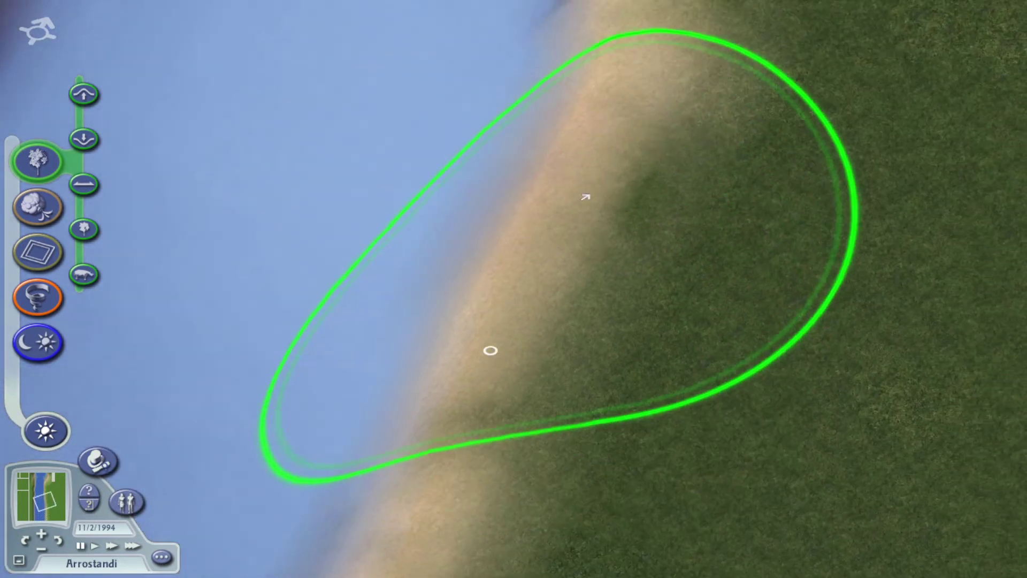
key(Page_Up)
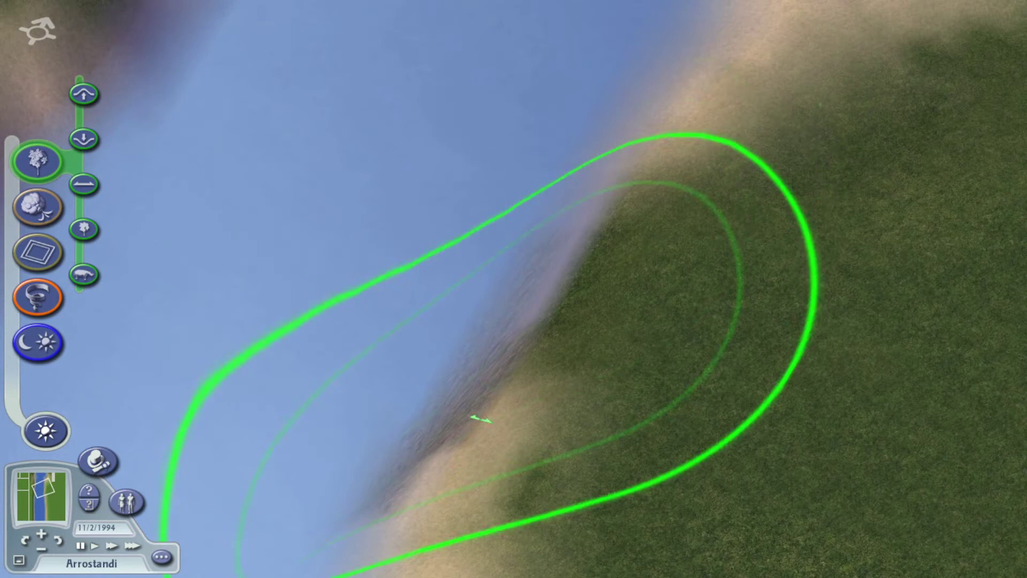
key(Page_Up)
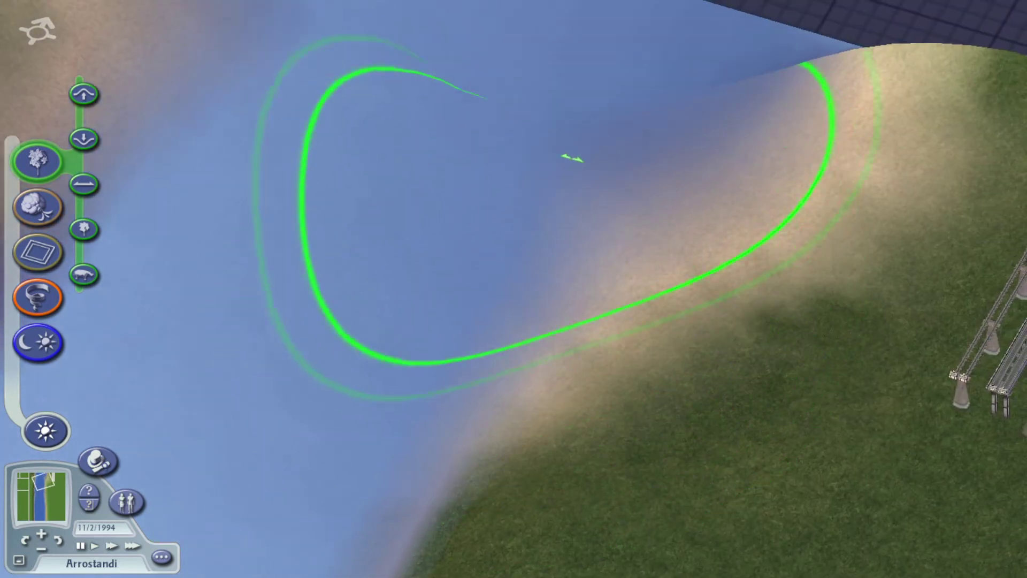
key(Page_Up)
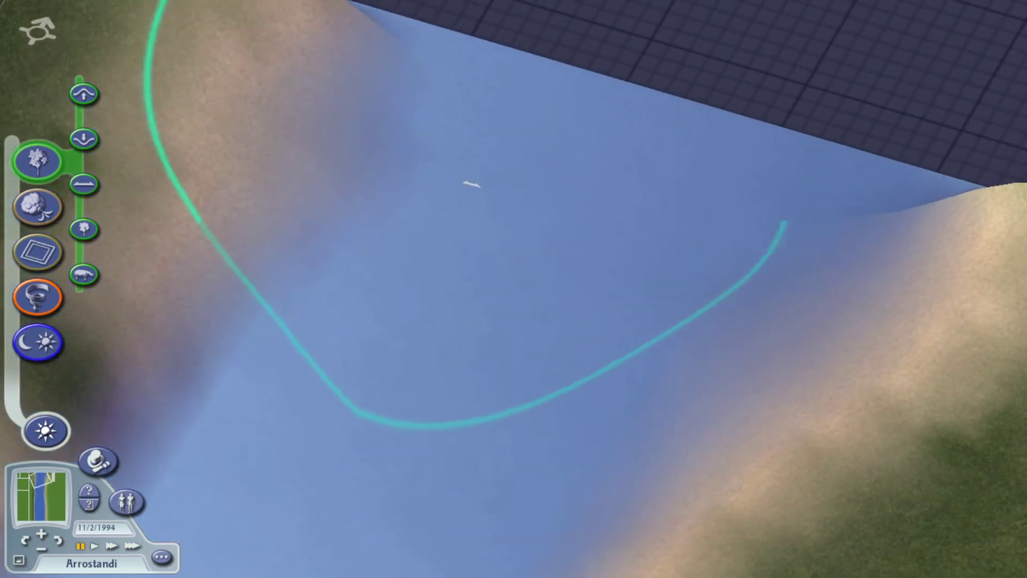
key(Page_Up)
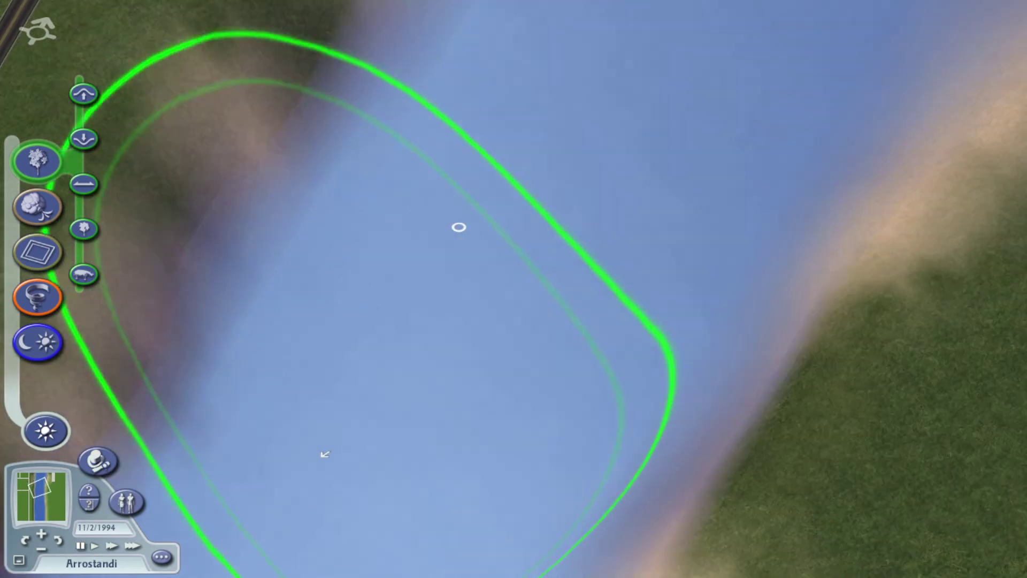
key(Page_Up)
key(Page_Up)
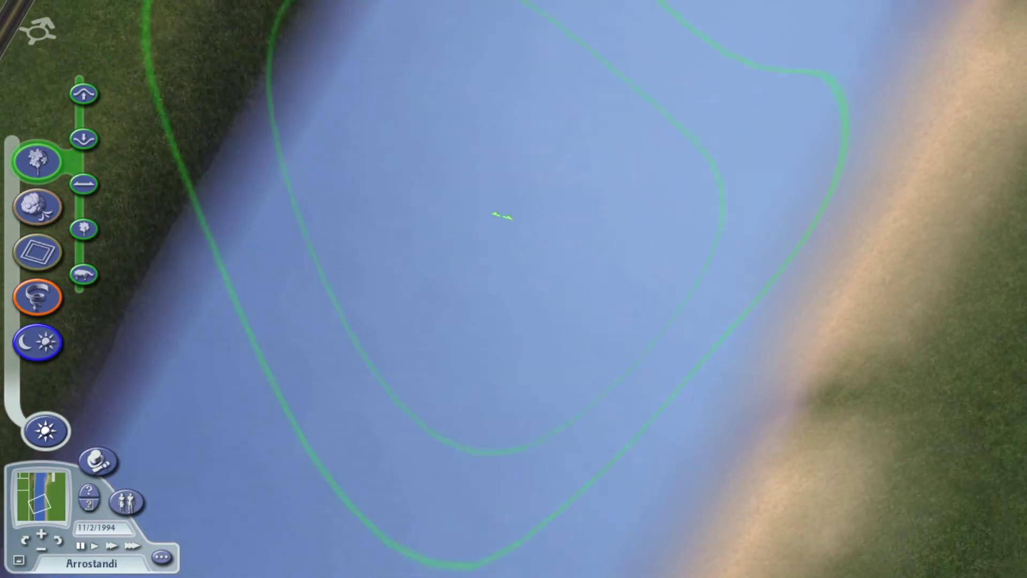
scroll(409, 406, up, 2)
scroll(535, 241, down, 1)
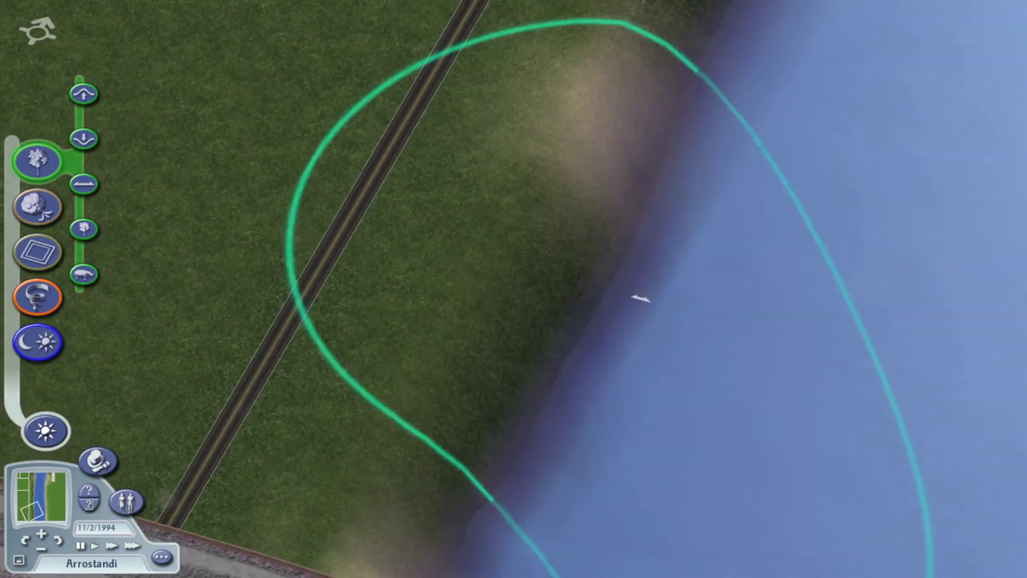
scroll(658, 325, down, 1)
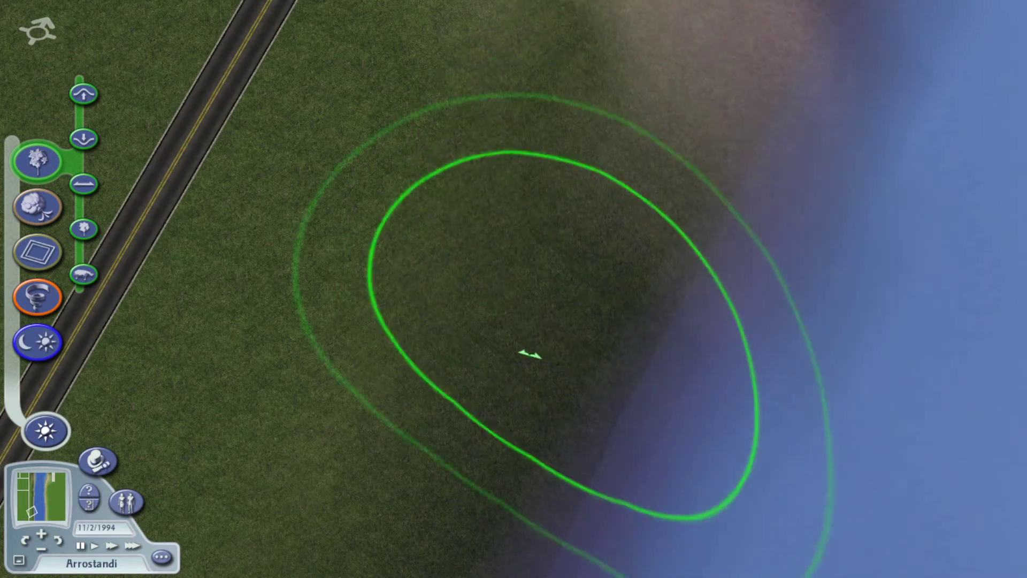
scroll(634, 185, down, 1)
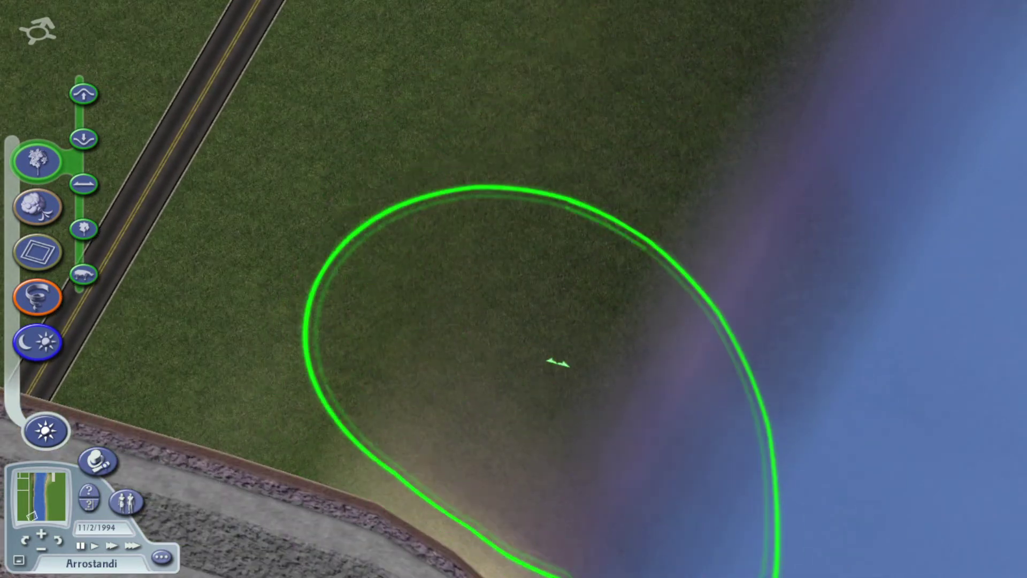
- Soften more of the sandy bank along the coastline and beside the road
drag(651, 227, 598, 379)
scroll(657, 321, up, 1)
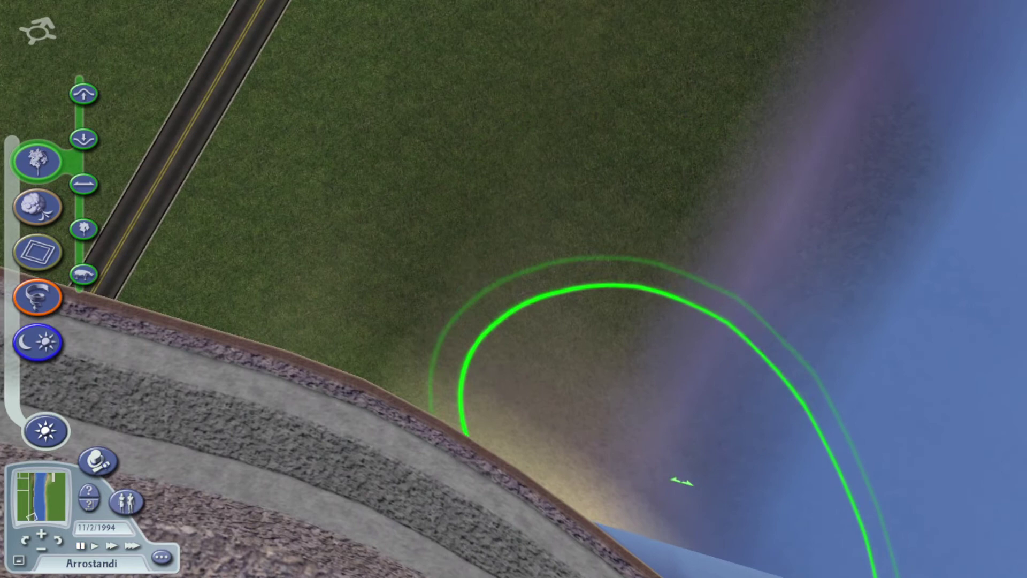
scroll(632, 345, up, 1)
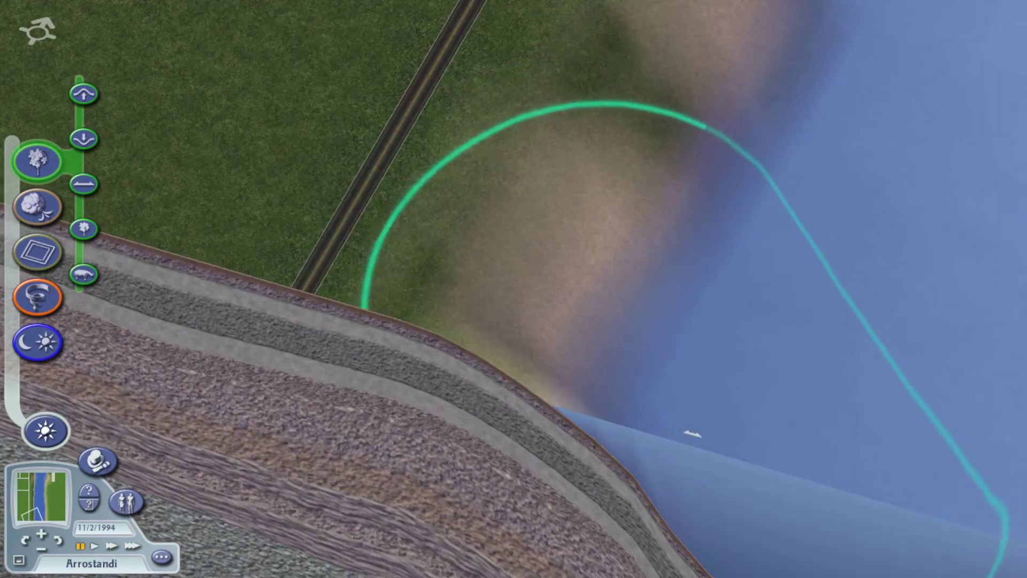
scroll(692, 435, down, 1)
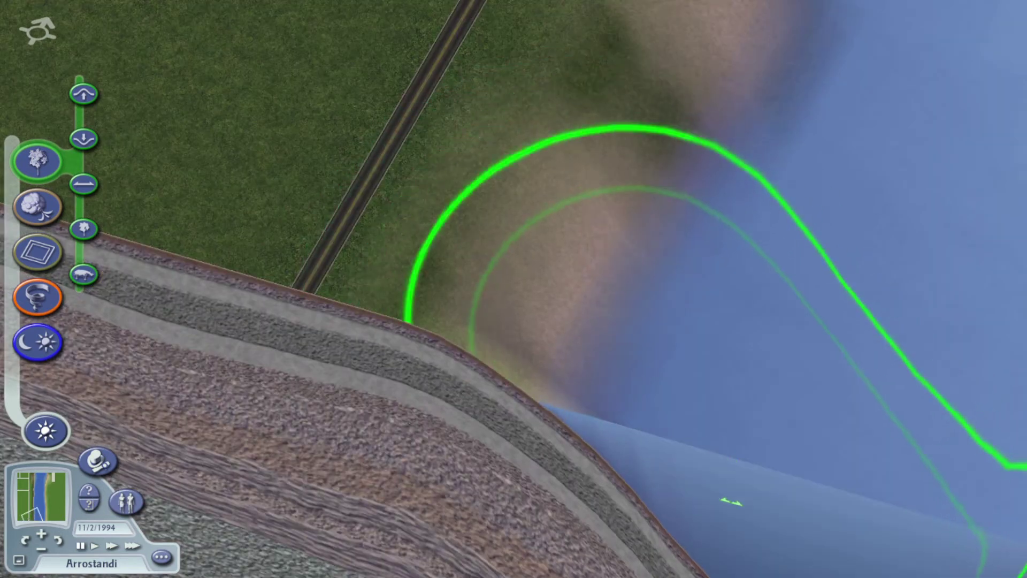
drag(707, 449, 783, 501)
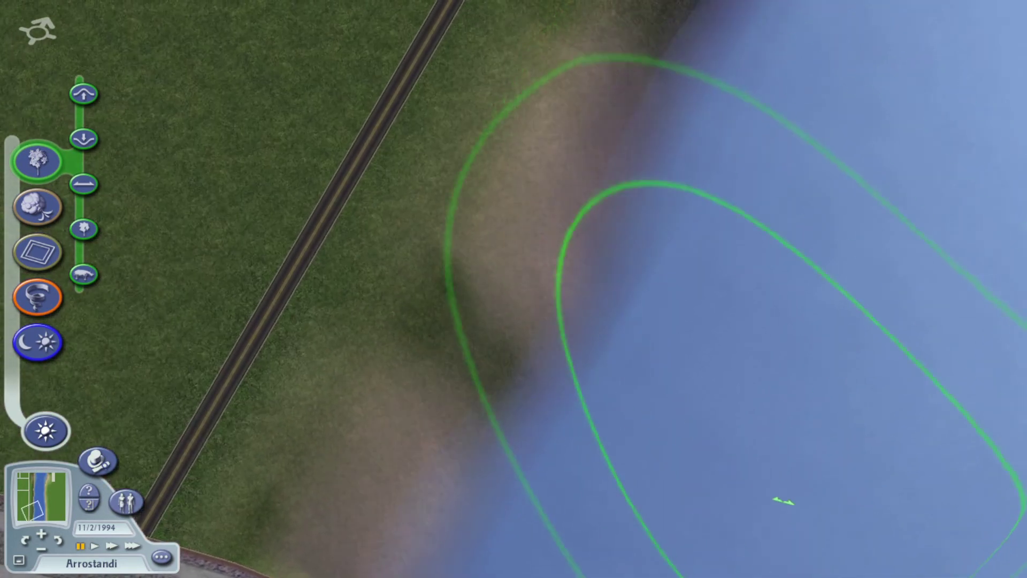
scroll(784, 502, up, 1)
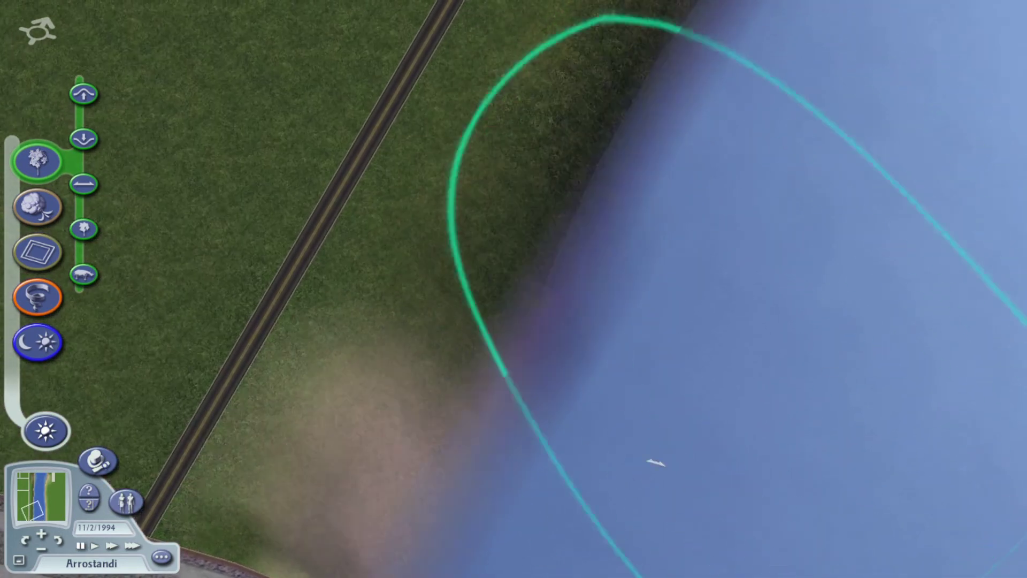
scroll(722, 321, up, 1)
scroll(708, 278, down, 1)
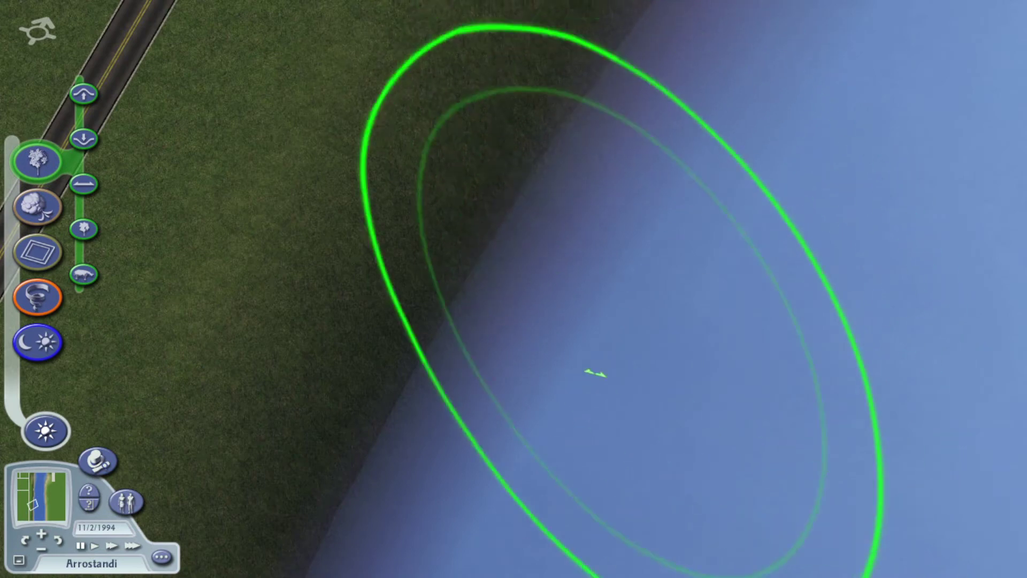
scroll(707, 279, up, 1)
click(656, 279)
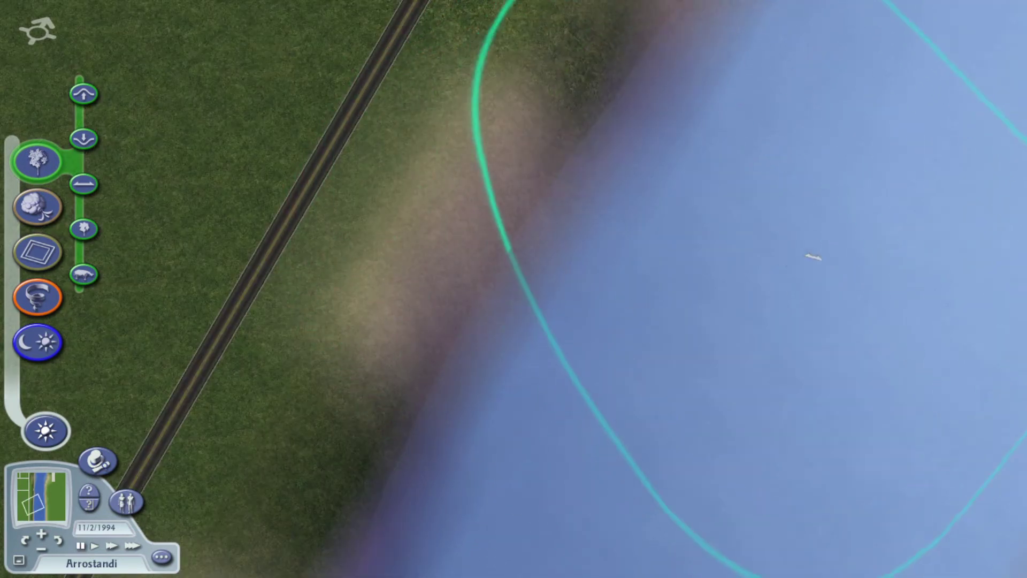
scroll(839, 250, down, 1)
scroll(795, 161, up, 1)
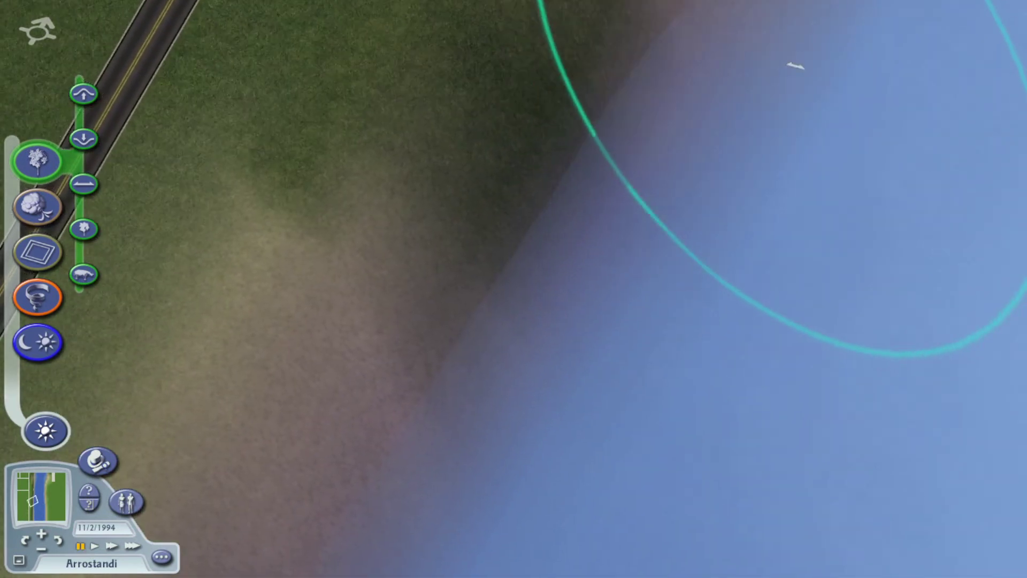
click(553, 338)
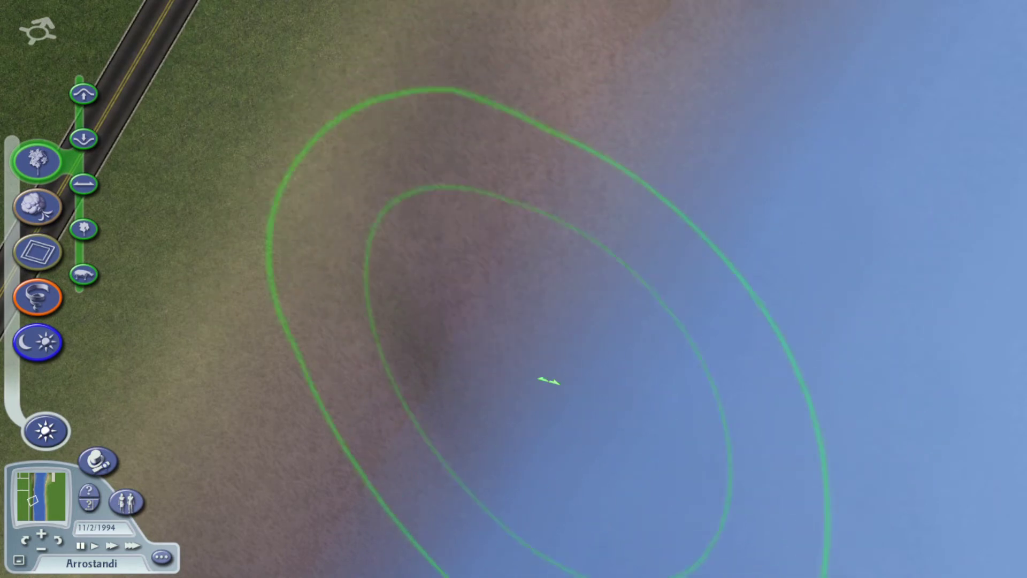
scroll(526, 402, down, 1)
click(449, 377)
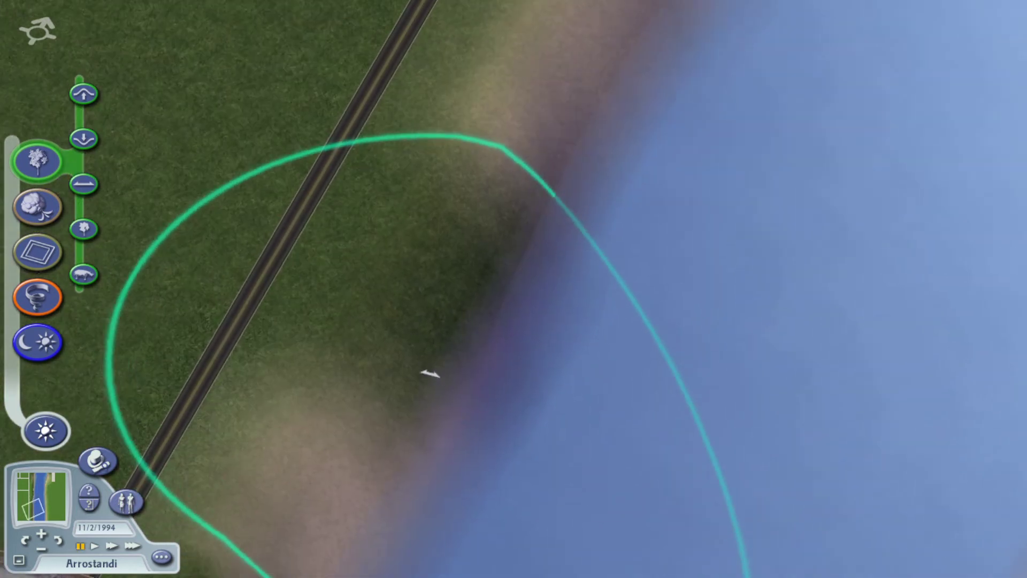
scroll(590, 355, up, 1)
click(481, 521)
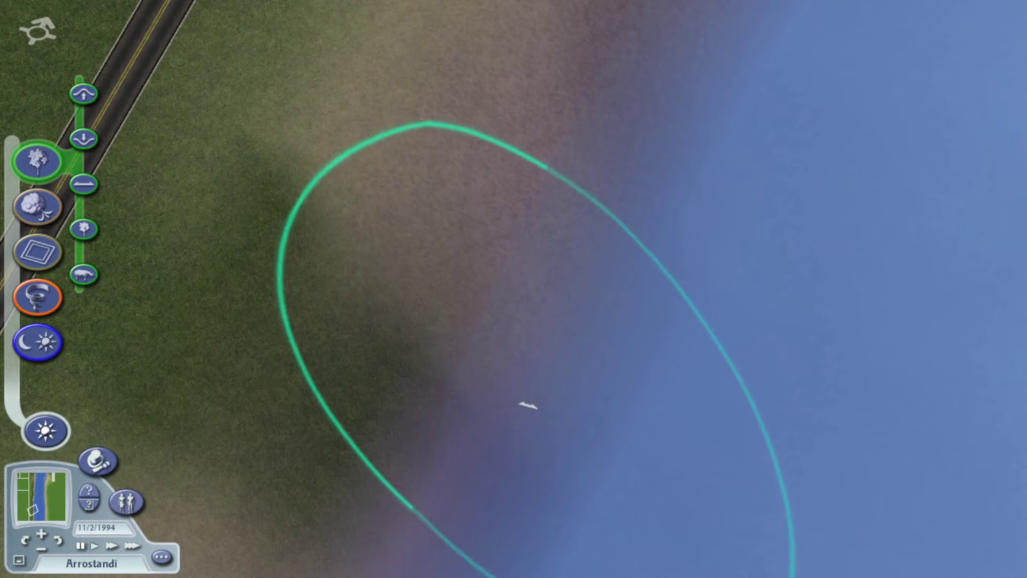
click(514, 433)
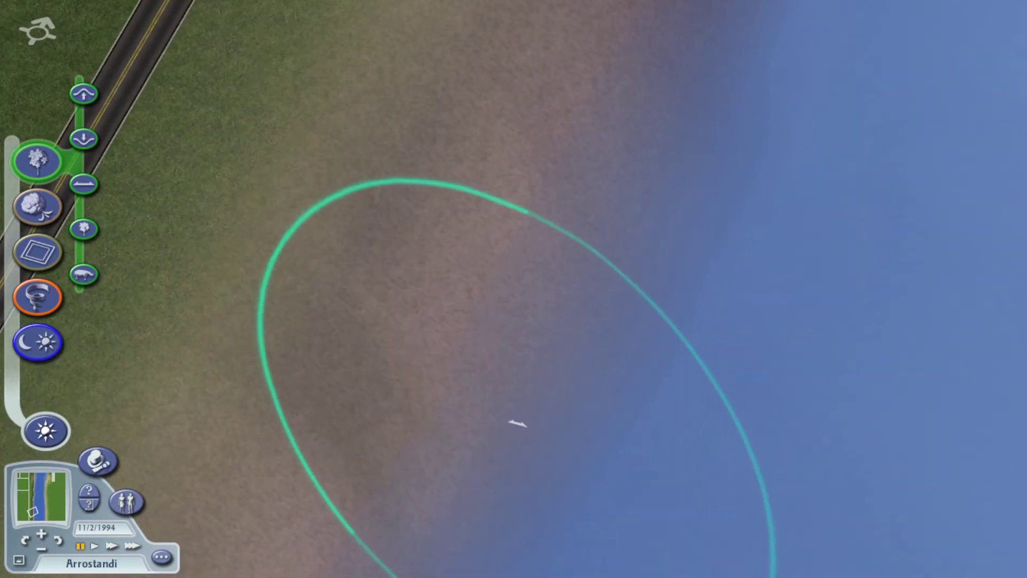
scroll(517, 423, down, 1)
scroll(517, 423, down, 1)
- Reshape the riverbed terrain and the ground near the bank
key(Page_Up)
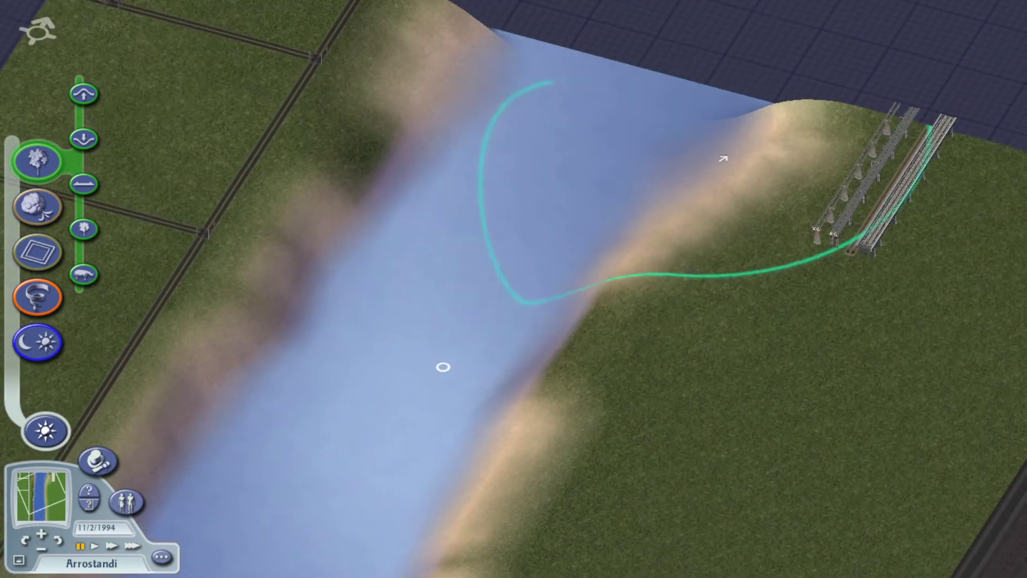
scroll(491, 378, up, 1)
click(514, 425)
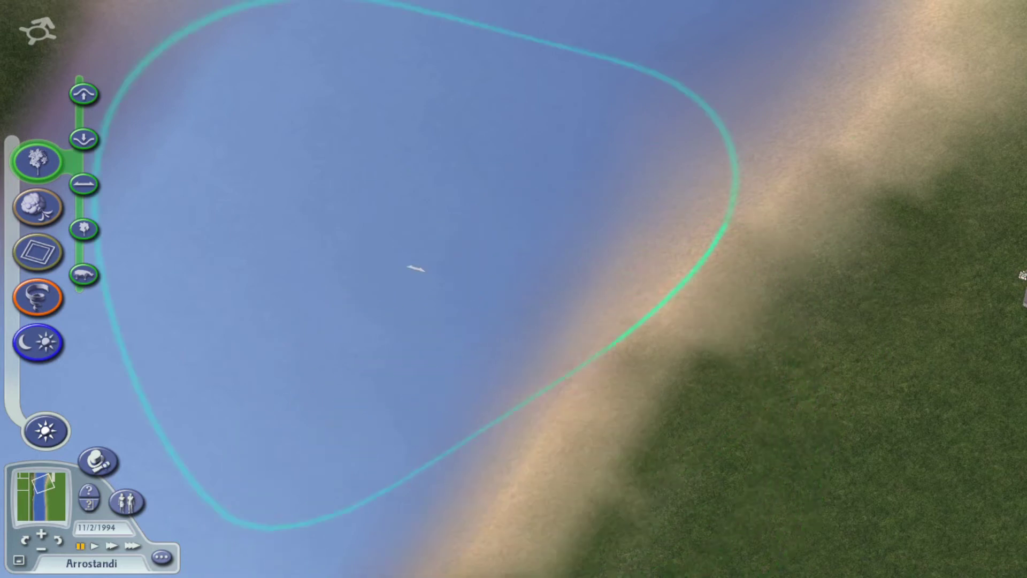
drag(442, 361, 499, 363)
scroll(500, 363, up, 1)
click(594, 225)
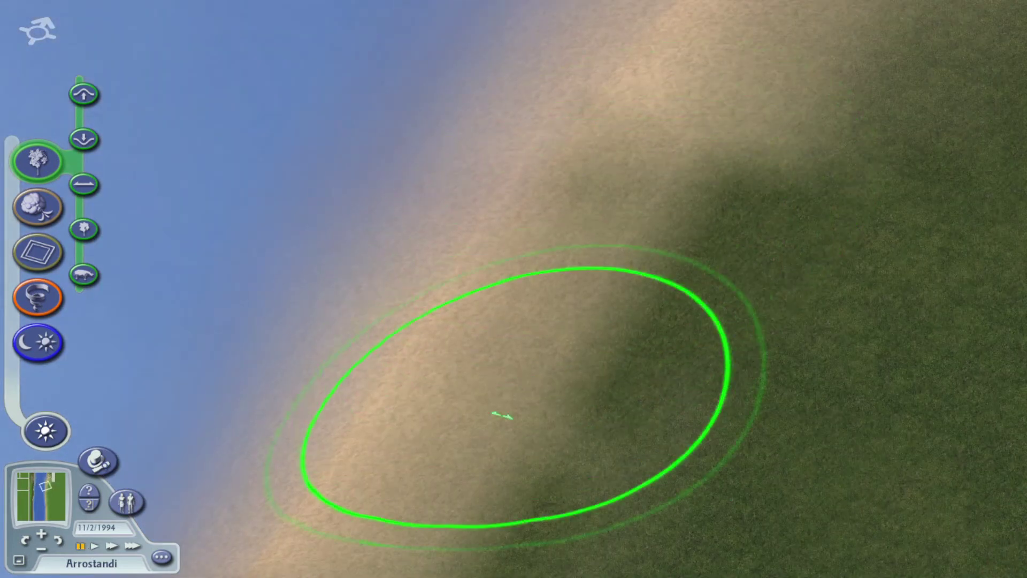
scroll(498, 401, down, 1)
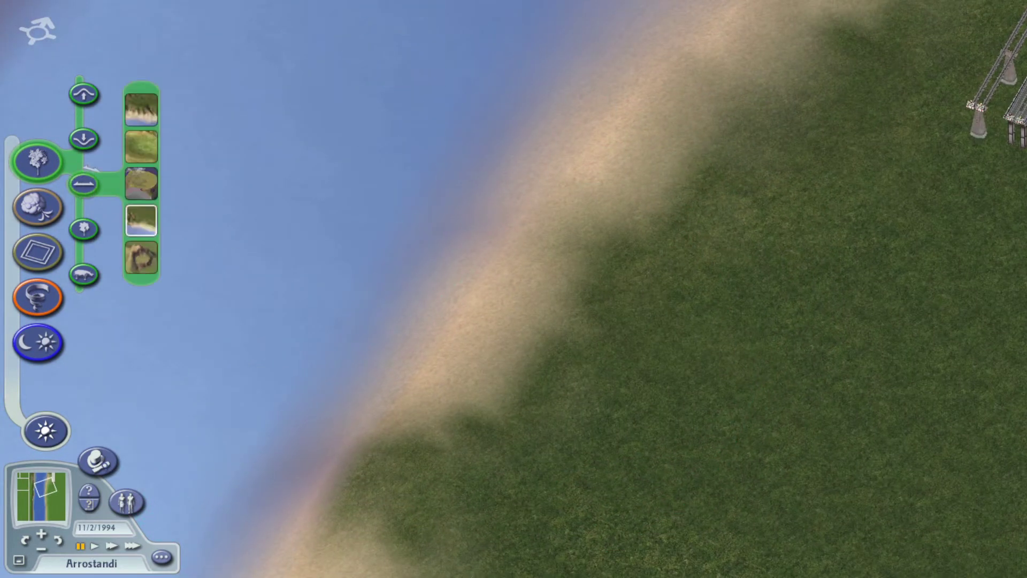
- Flatten several stretches of the shoreline with the Plains brush, turning dark grass to sand
click(142, 147)
scroll(433, 191, up, 1)
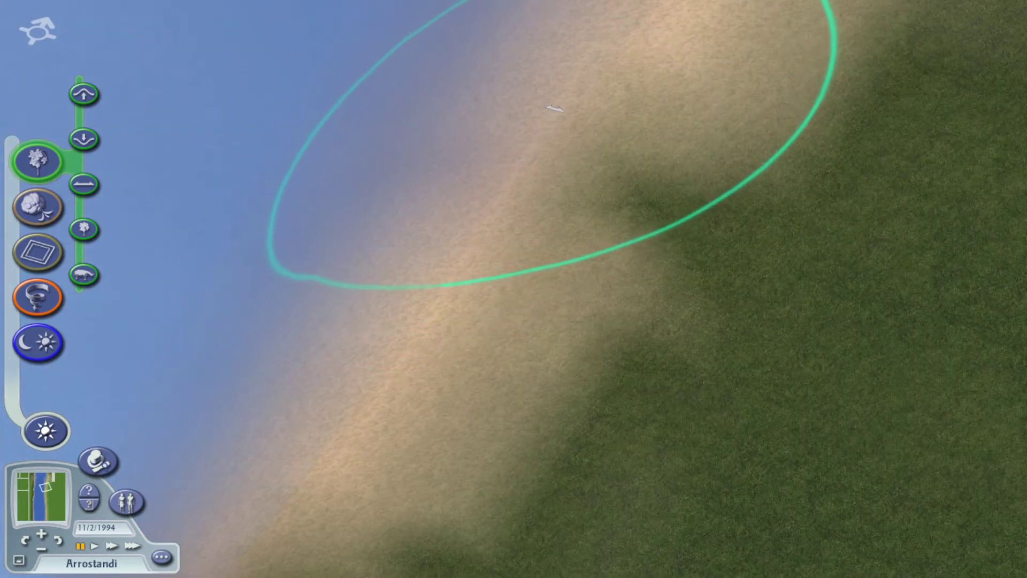
click(554, 109)
scroll(452, 187, up, 1)
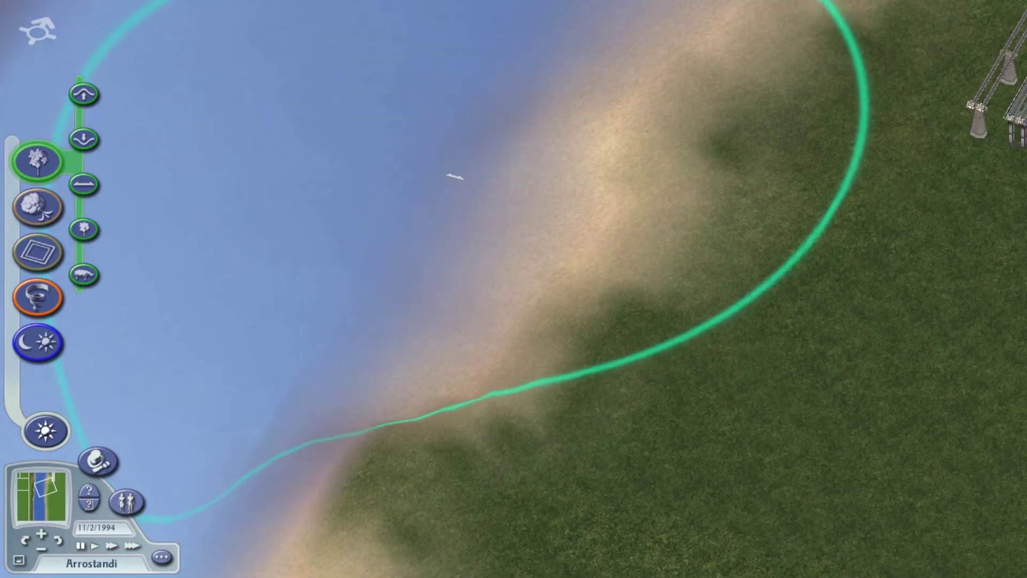
click(452, 177)
scroll(452, 187, down, 1)
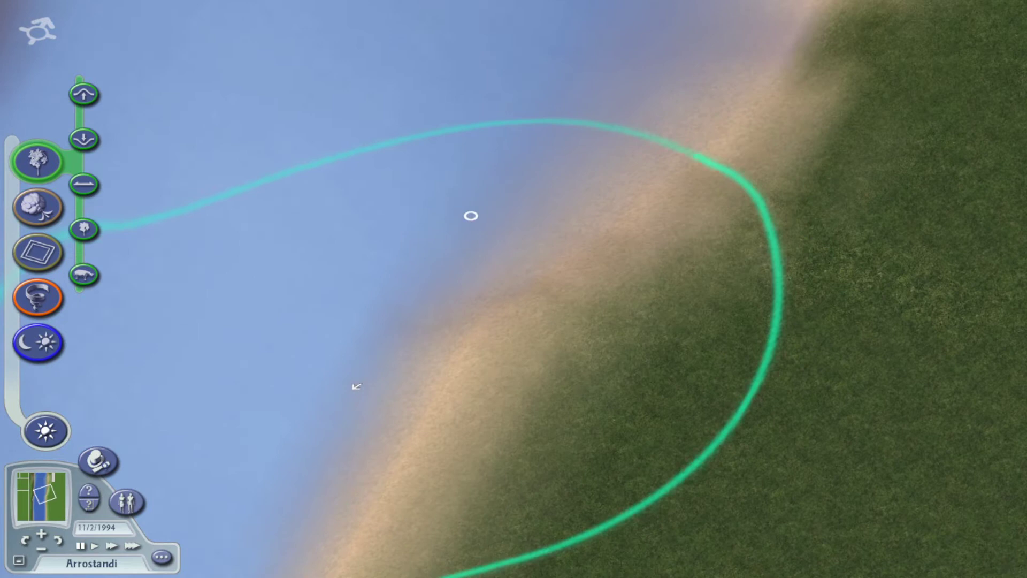
click(472, 216)
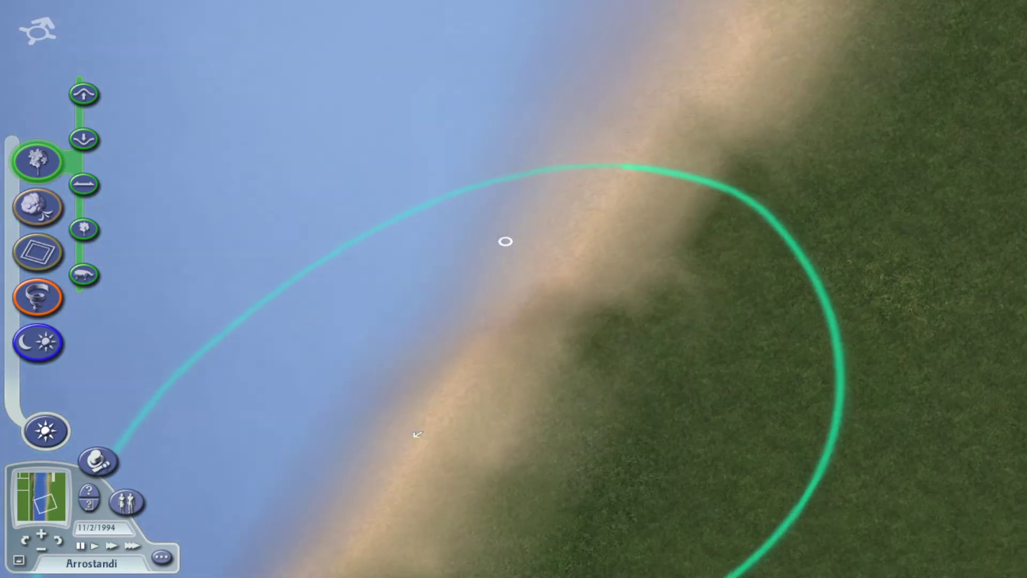
click(505, 241)
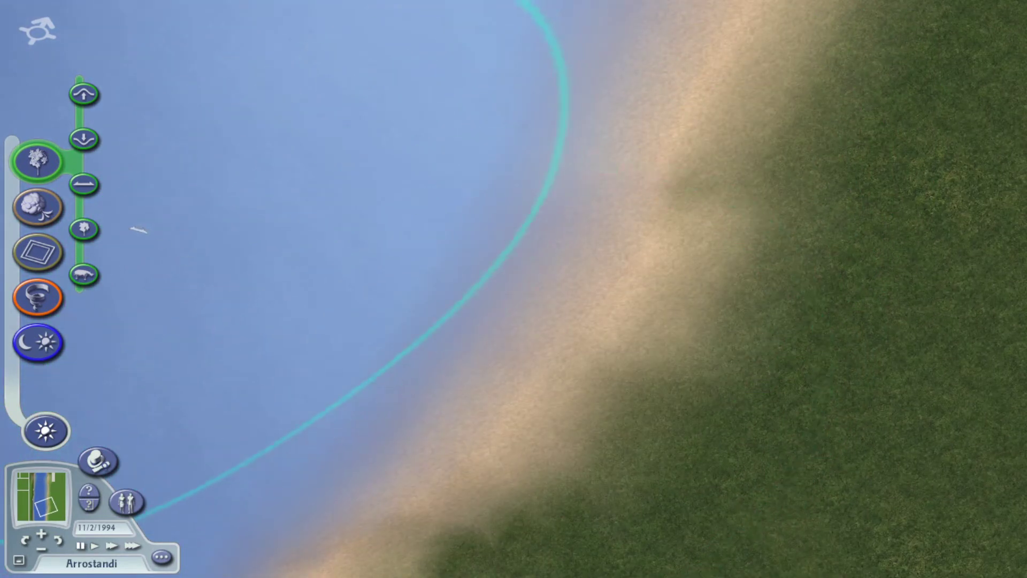
- Soften the shoreline again along the river with the Soften brush
click(84, 185)
click(140, 229)
click(481, 410)
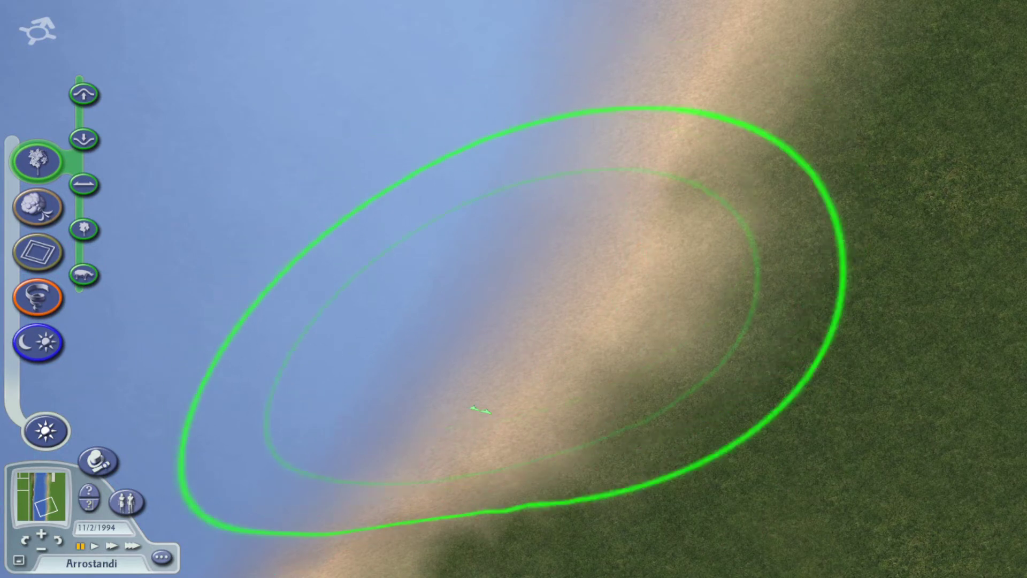
drag(480, 410, 448, 361)
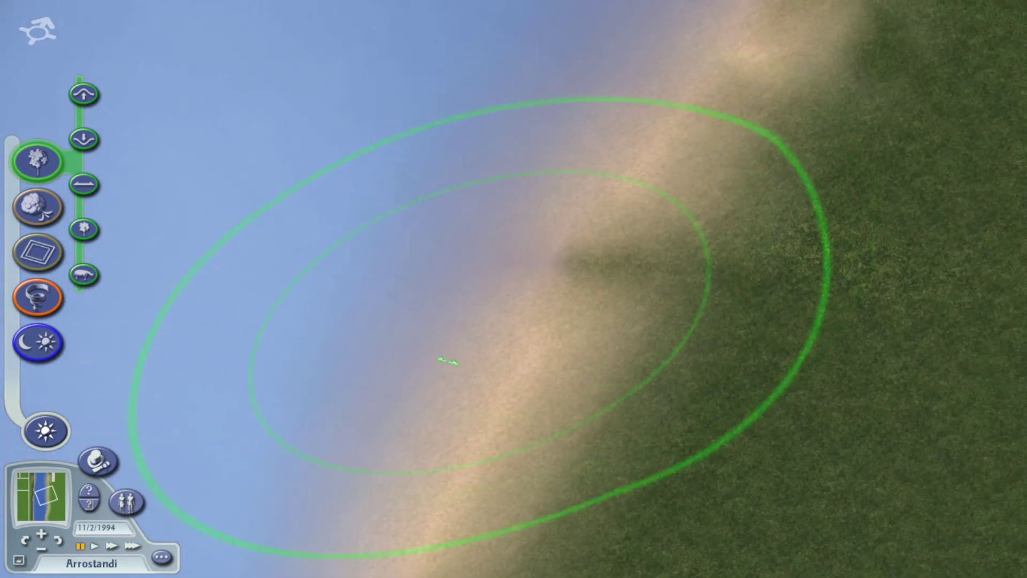
scroll(462, 238, up, 3)
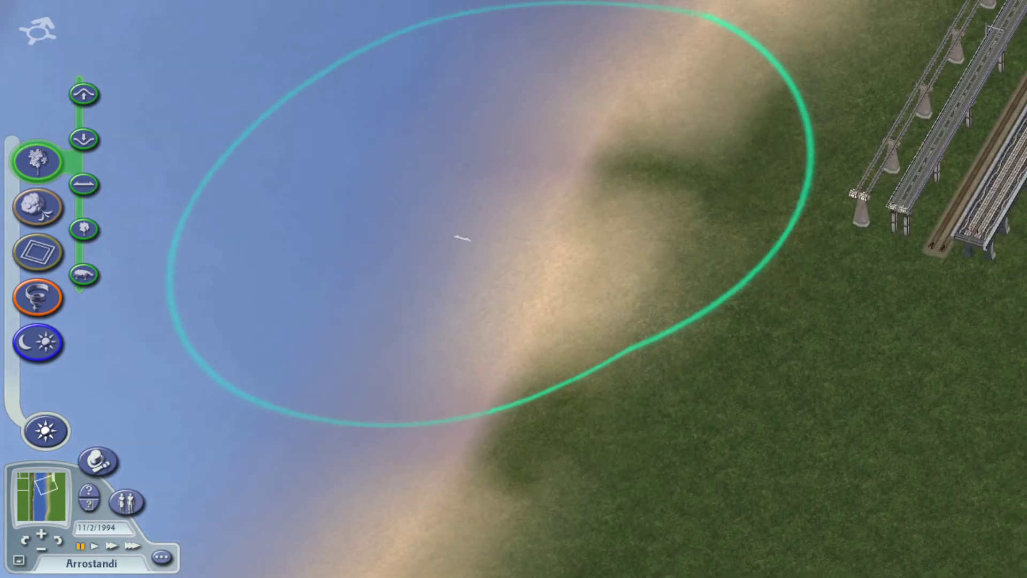
mouse_move(462, 238)
mouse_down()
mouse_move(444, 253)
mouse_move(439, 366)
mouse_move(493, 233)
mouse_move(333, 430)
mouse_up()
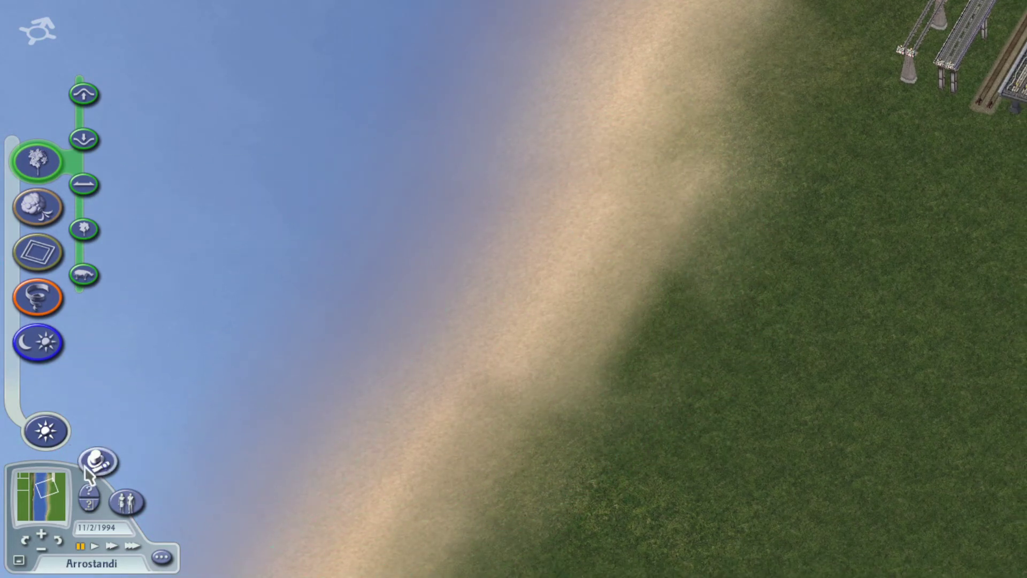
- In Mayor mode, lay an elevated rail line to the map edge and accept its neighbour connection
click(97, 462)
drag(561, 240, 369, 265)
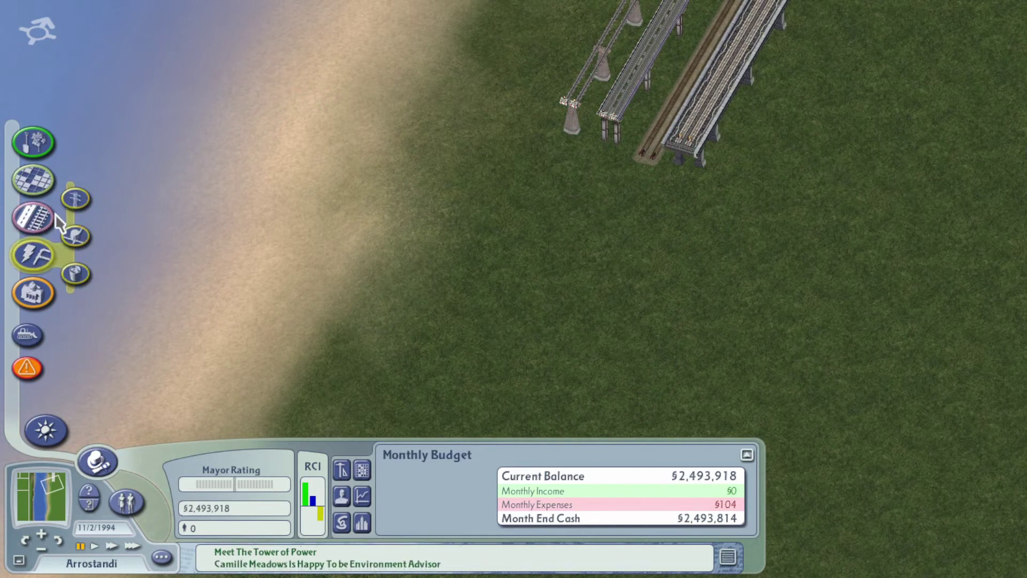
click(77, 274)
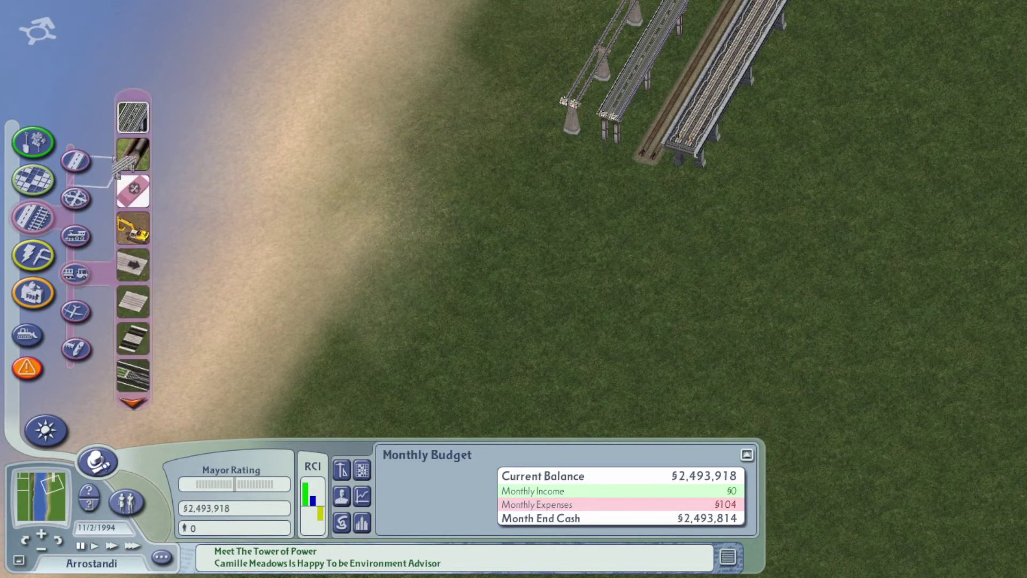
click(132, 121)
drag(610, 145, 464, 356)
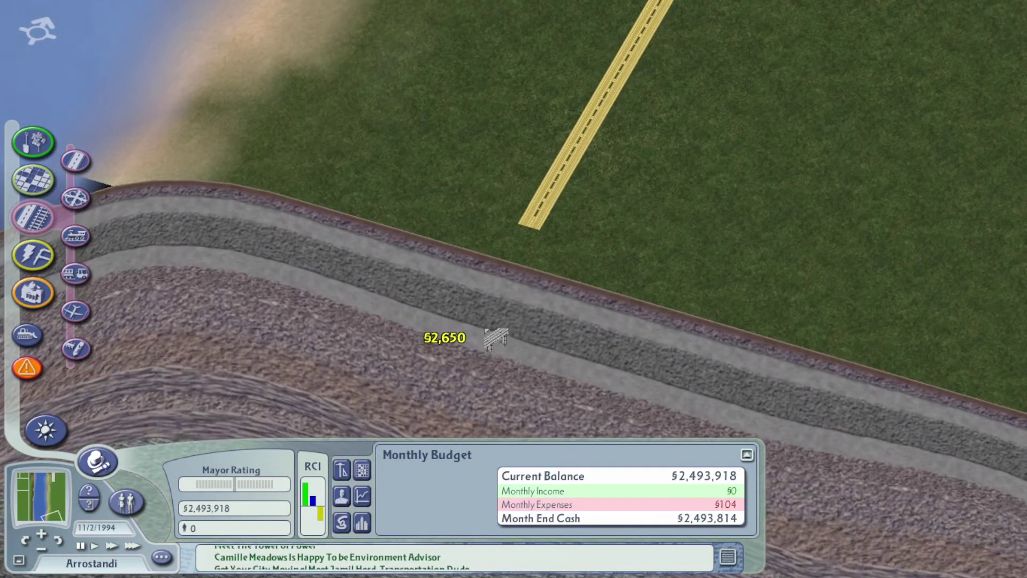
drag(463, 356, 482, 341)
click(434, 272)
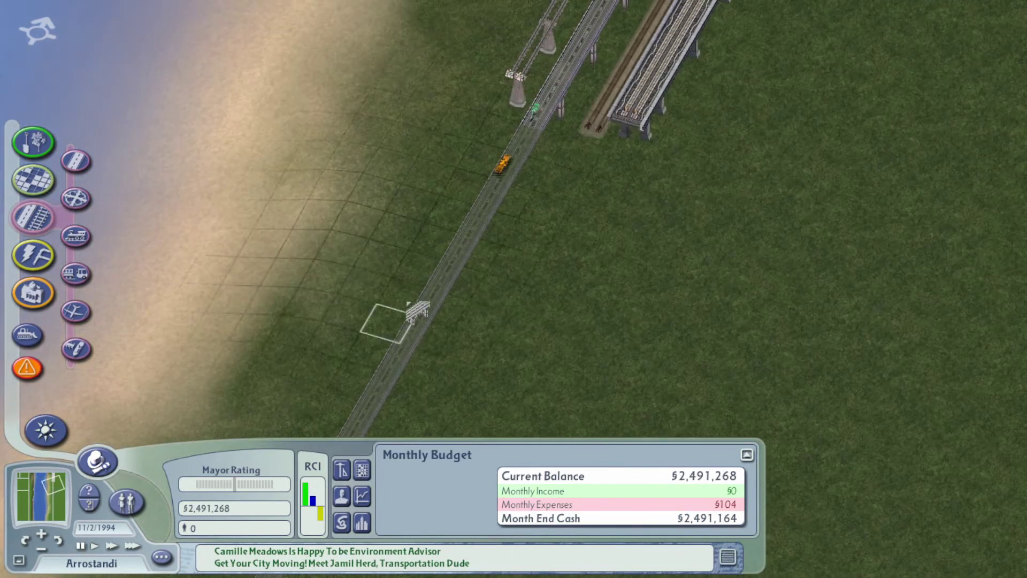
- Add a monorail beside the elevated rail, accept its connection, and draw another track line
click(76, 235)
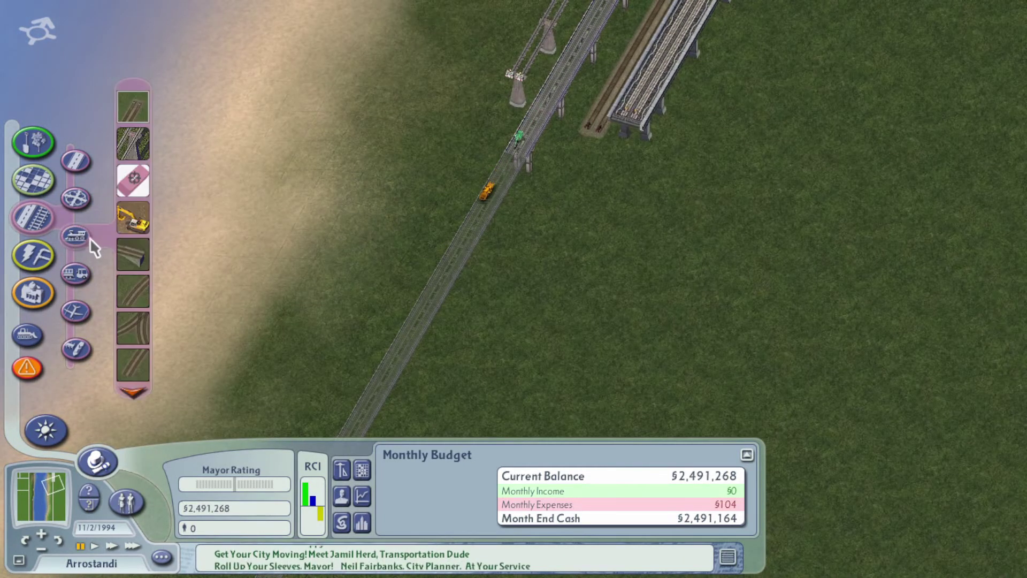
click(135, 142)
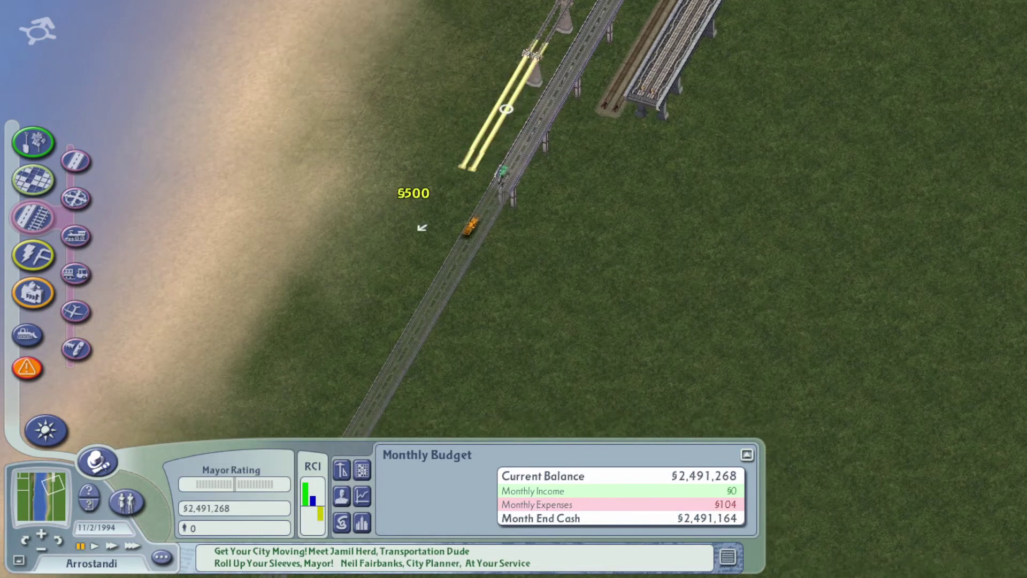
mouse_move(422, 227)
mouse_down()
mouse_move(364, 344)
mouse_move(411, 321)
mouse_up()
click(436, 273)
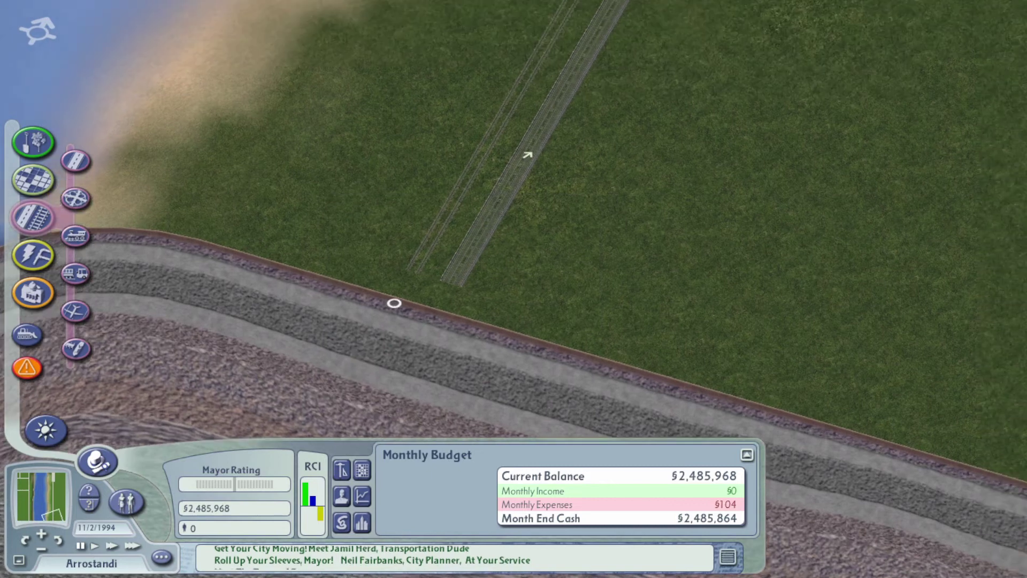
scroll(393, 303, up, 3)
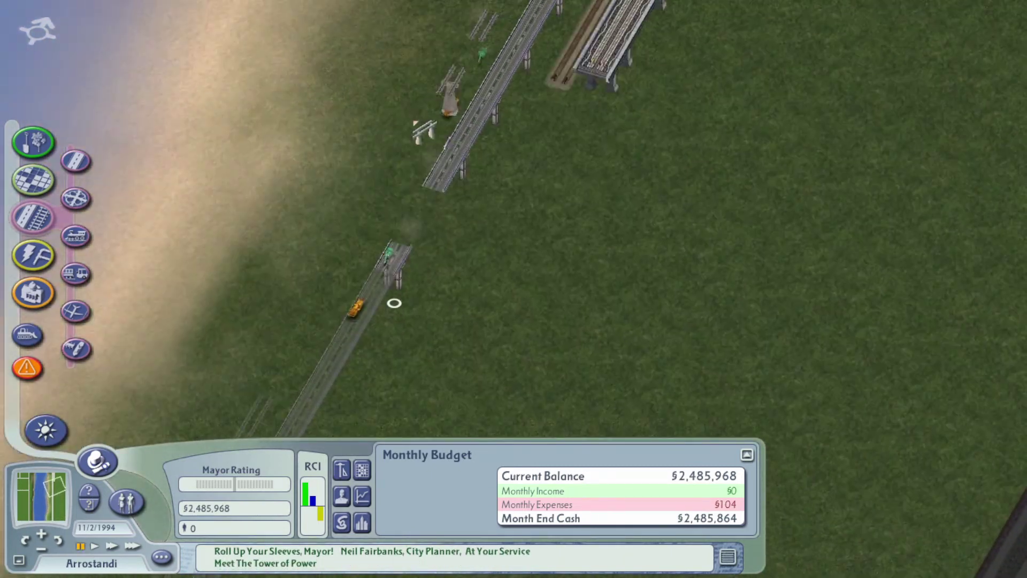
click(78, 238)
click(96, 152)
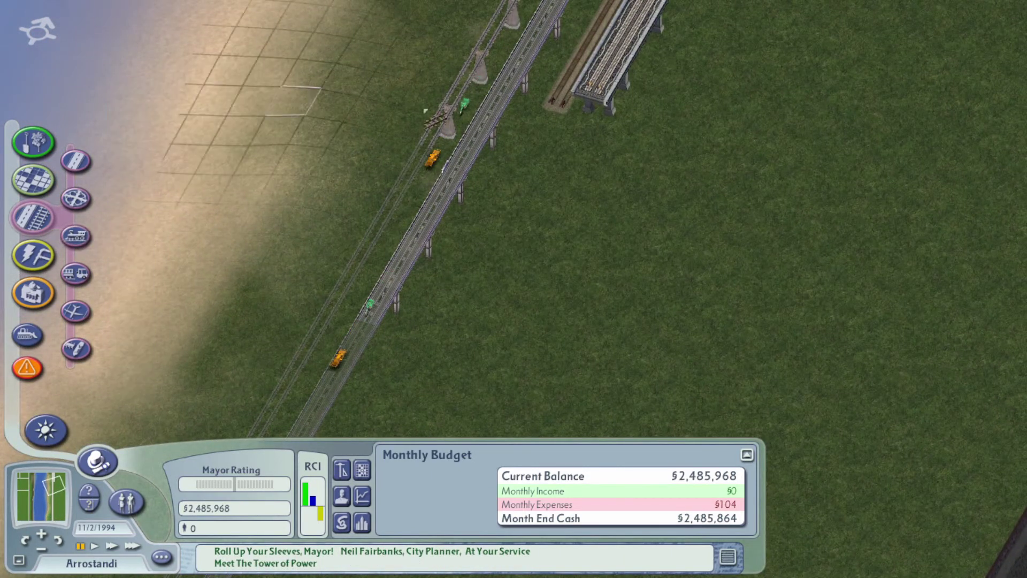
mouse_move(562, 100)
mouse_down()
mouse_move(385, 385)
mouse_move(422, 295)
mouse_up()
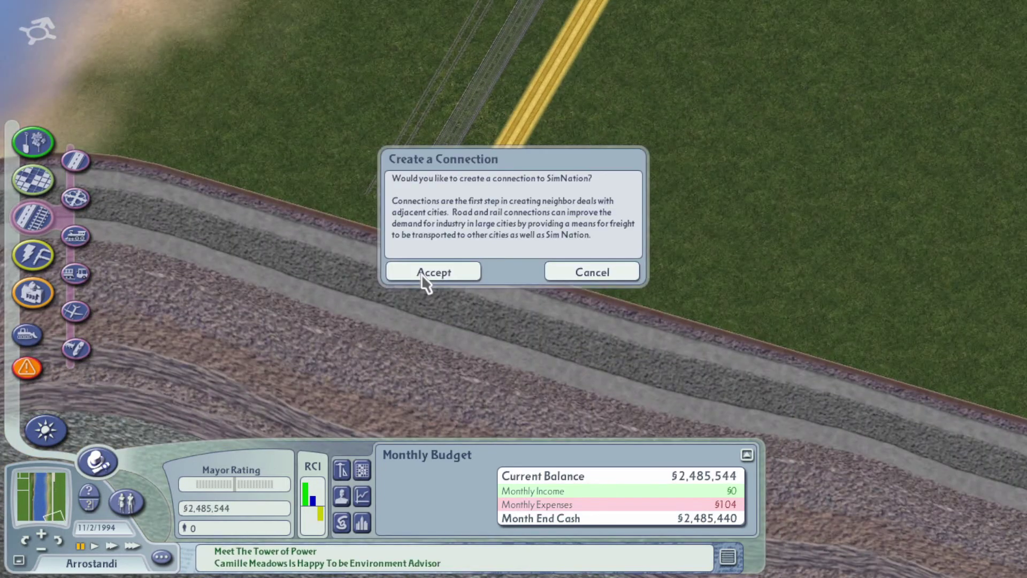
- Confirm the last line's connection, then lay a further $4,800 parallel track to the map edge
click(434, 271)
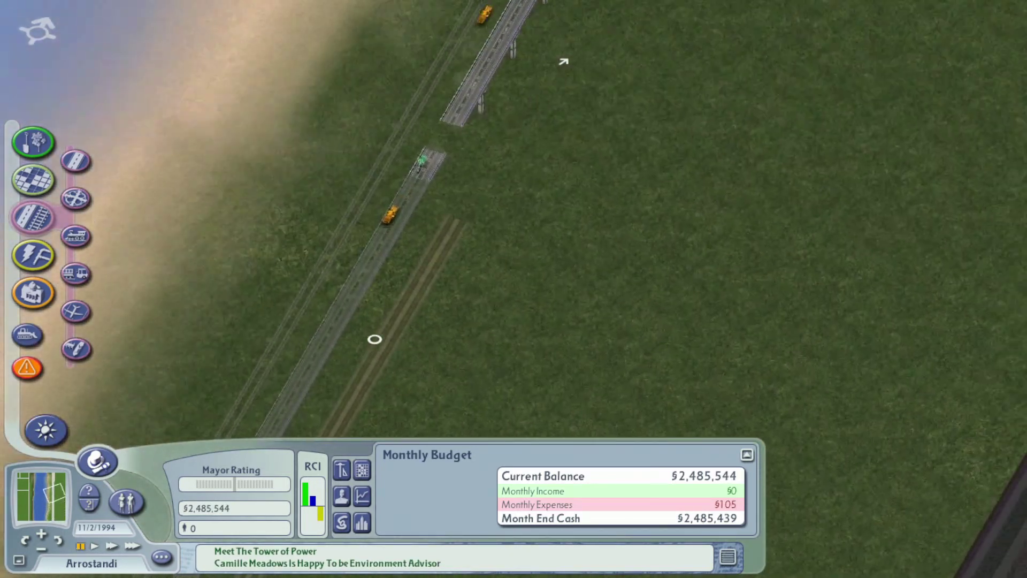
scroll(564, 61, up, 2)
click(74, 273)
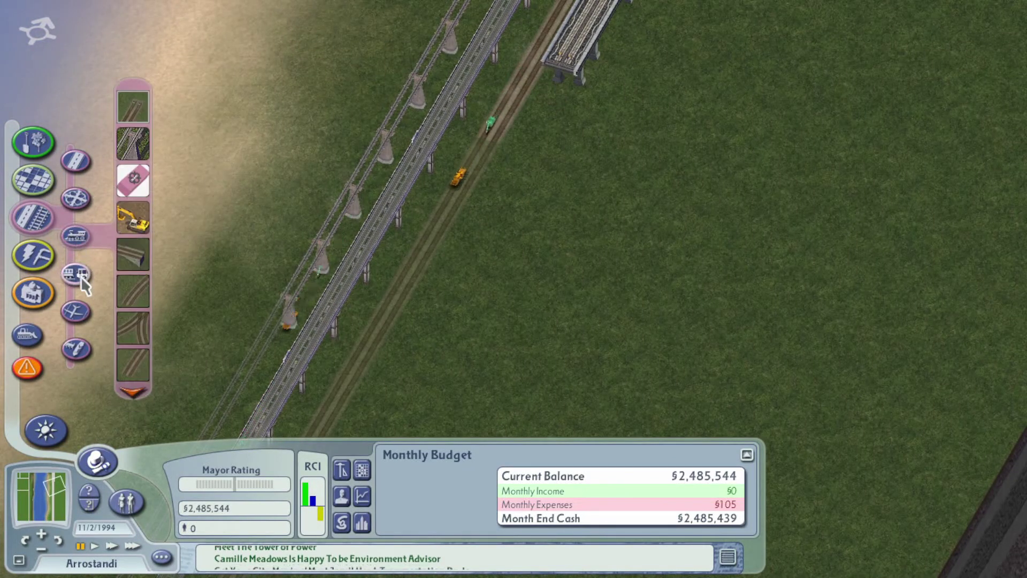
click(78, 235)
click(133, 183)
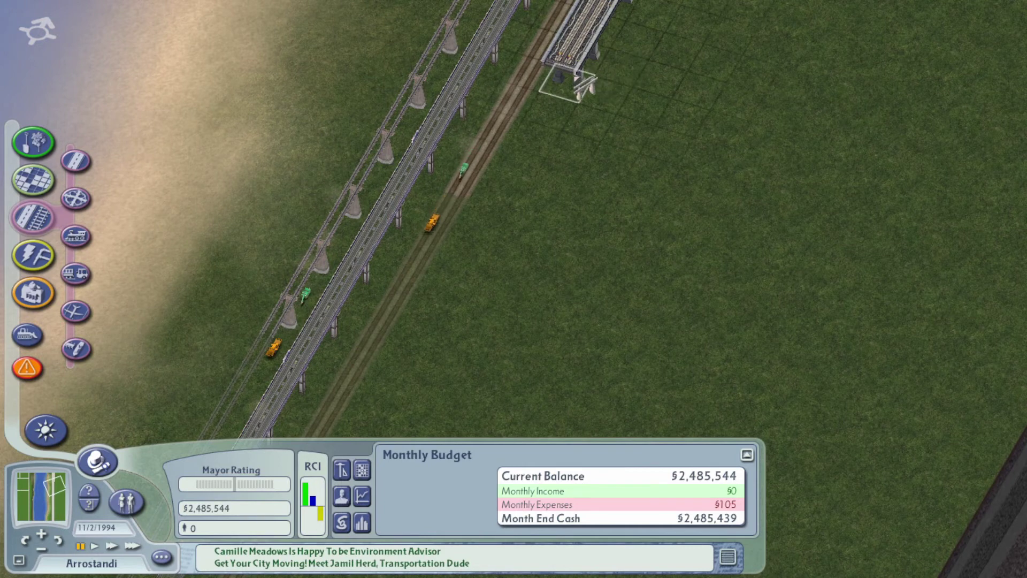
mouse_move(582, 84)
mouse_down()
mouse_move(399, 384)
mouse_move(439, 309)
mouse_up()
click(425, 273)
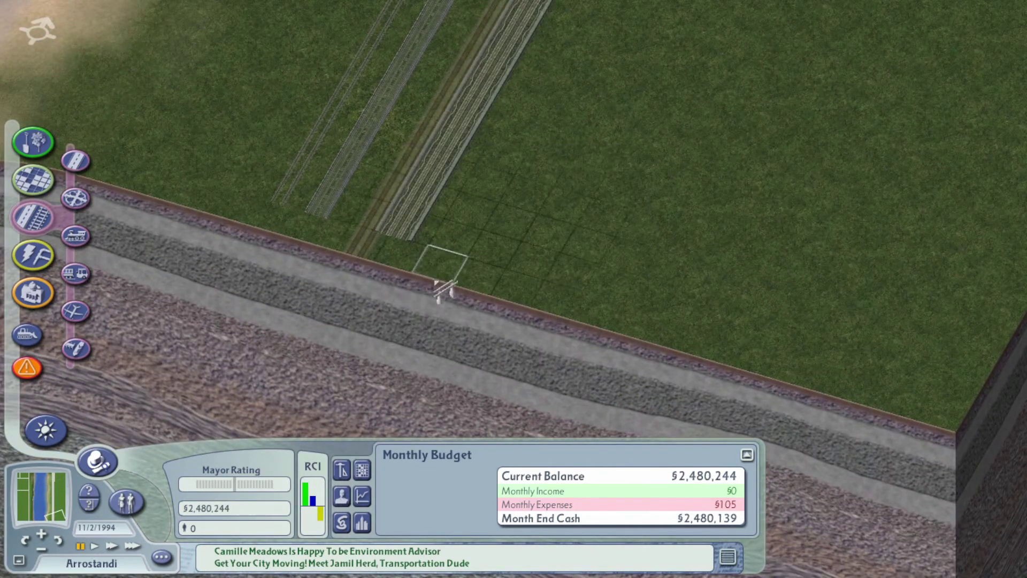
drag(632, 246, 210, 167)
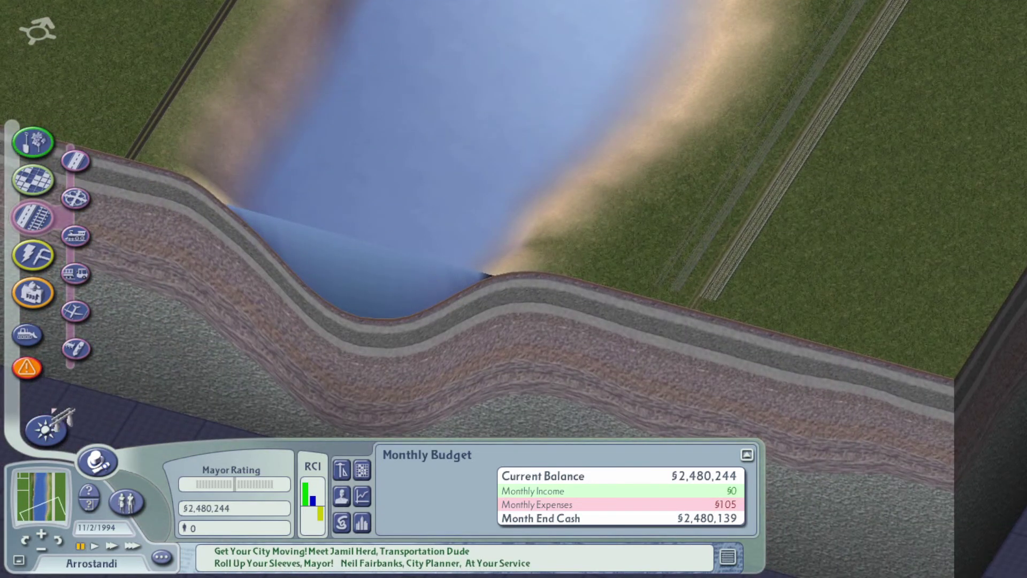
- In God mode, widen the water and lower the terrain to deepen the river basin
click(46, 431)
scroll(281, 317, up, 1)
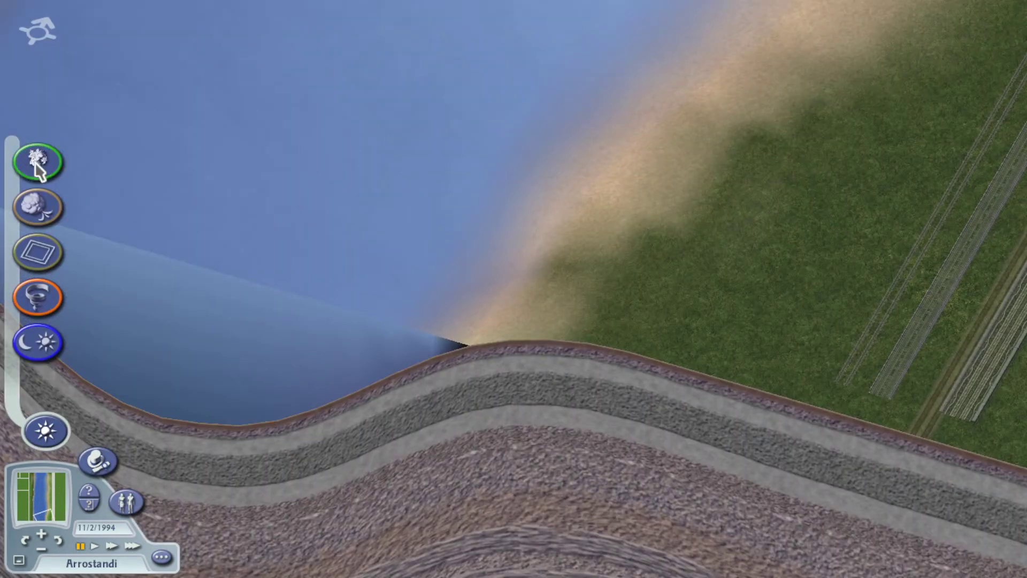
click(85, 186)
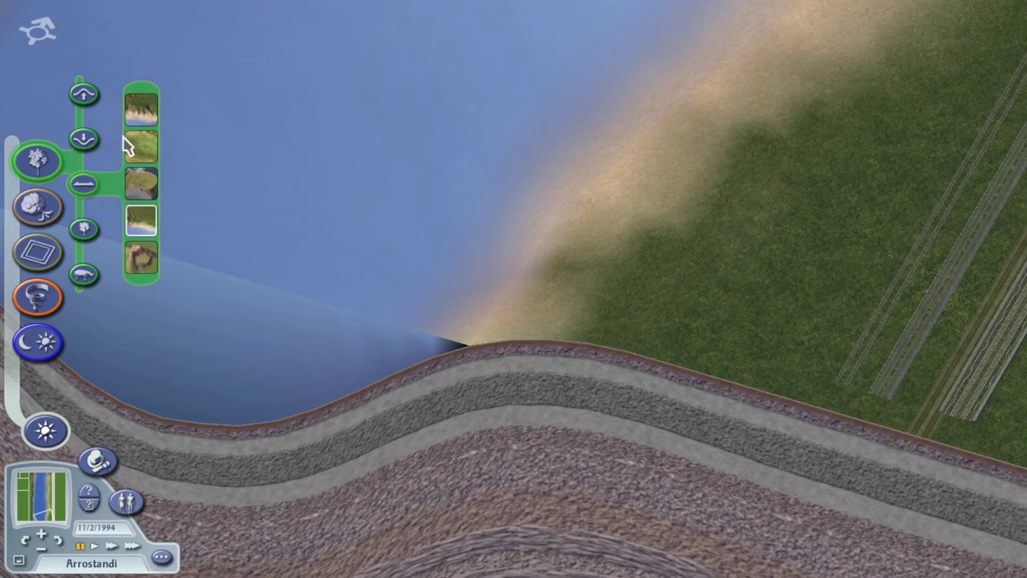
click(137, 144)
drag(470, 149, 396, 323)
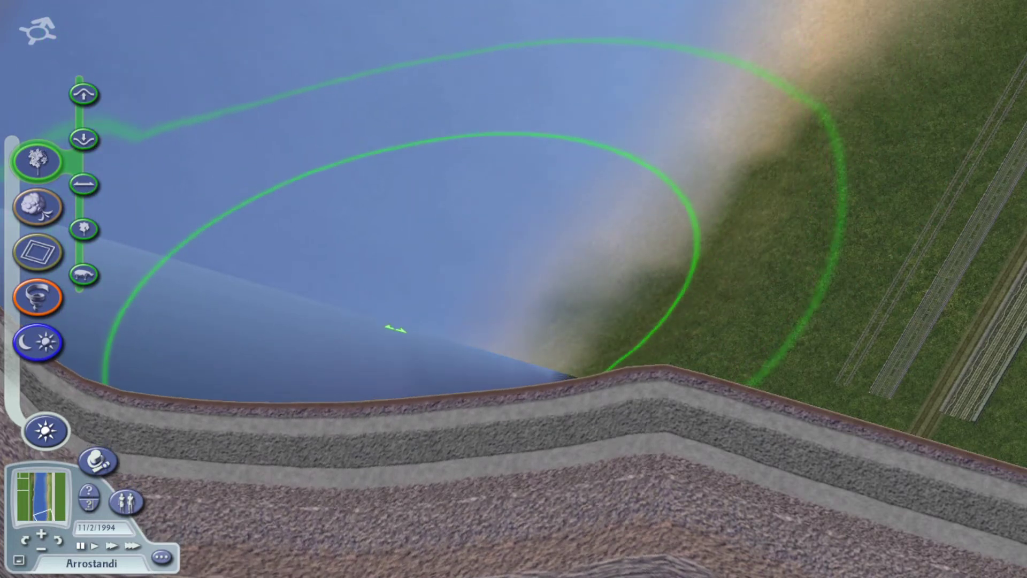
click(89, 139)
click(145, 59)
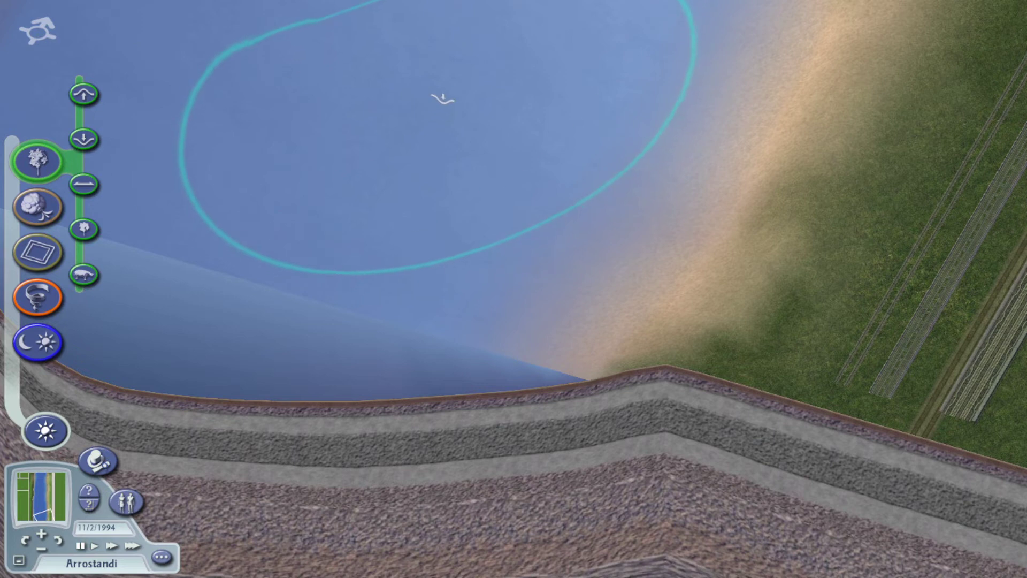
drag(326, 375, 434, 304)
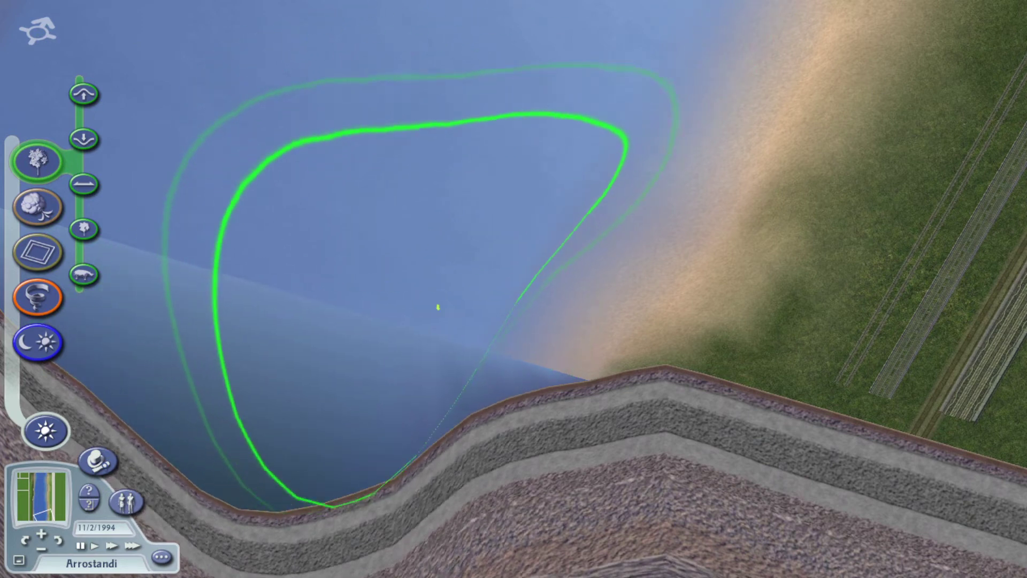
- Smooth the sharp valley banks into a rounded curve with the levelling brush
click(84, 185)
click(144, 217)
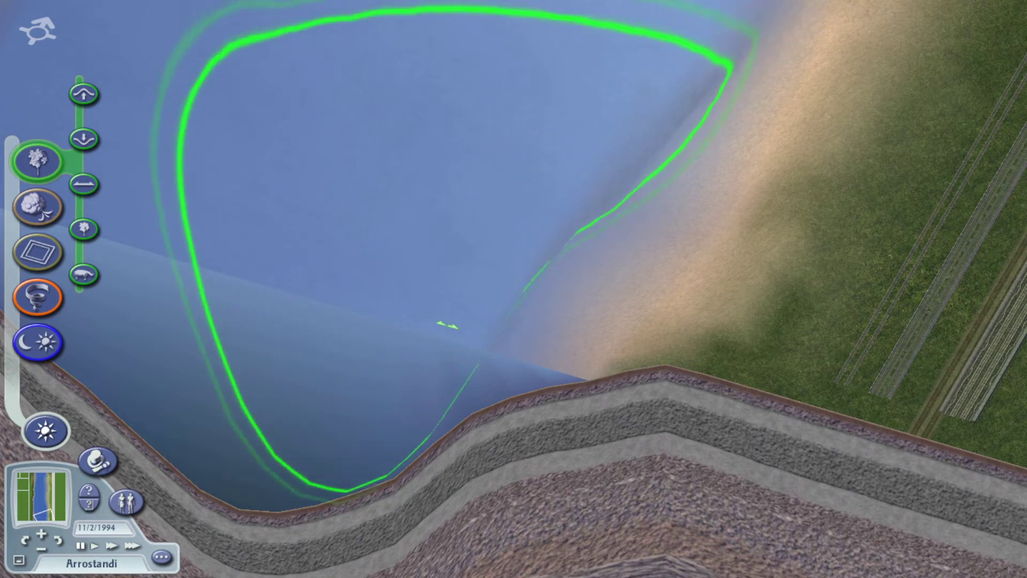
drag(462, 454, 607, 266)
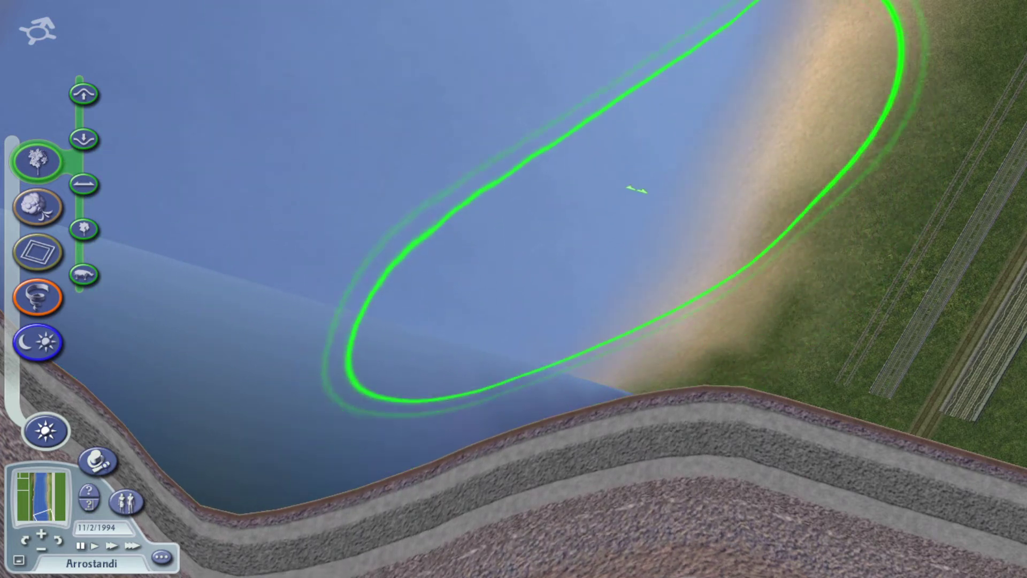
scroll(513, 201, down, 2)
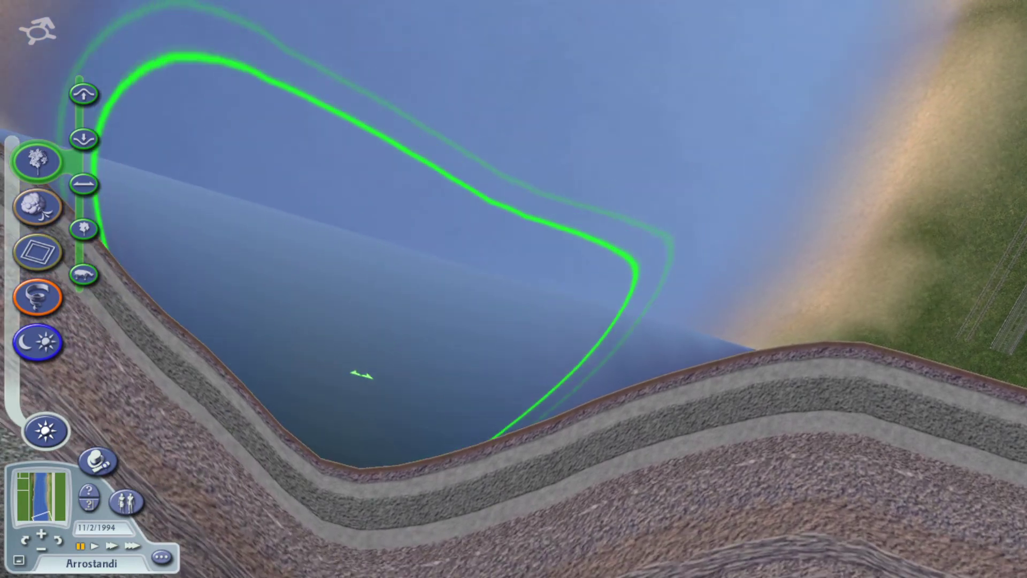
scroll(513, 211, down, 3)
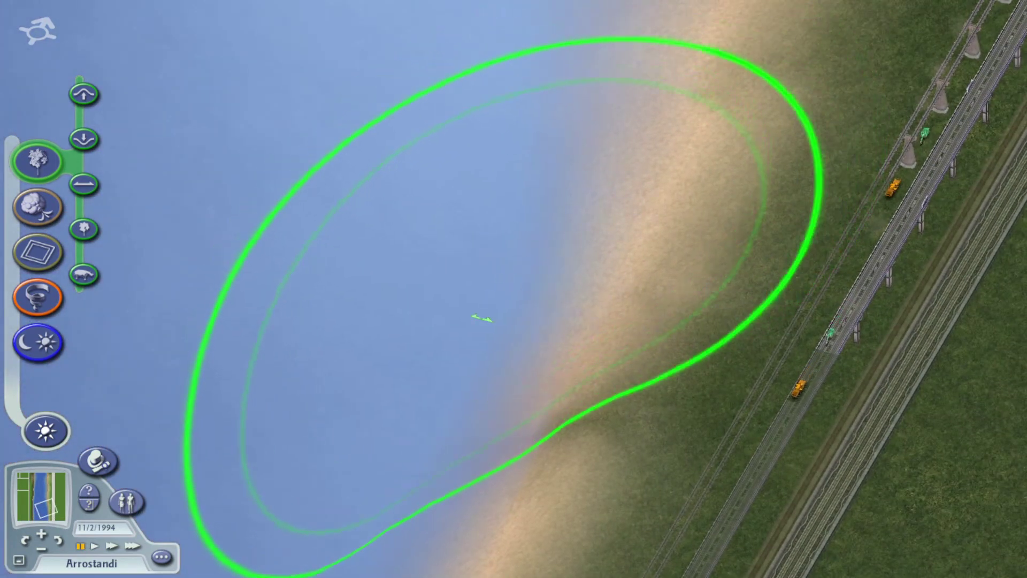
scroll(544, 226, down, 2)
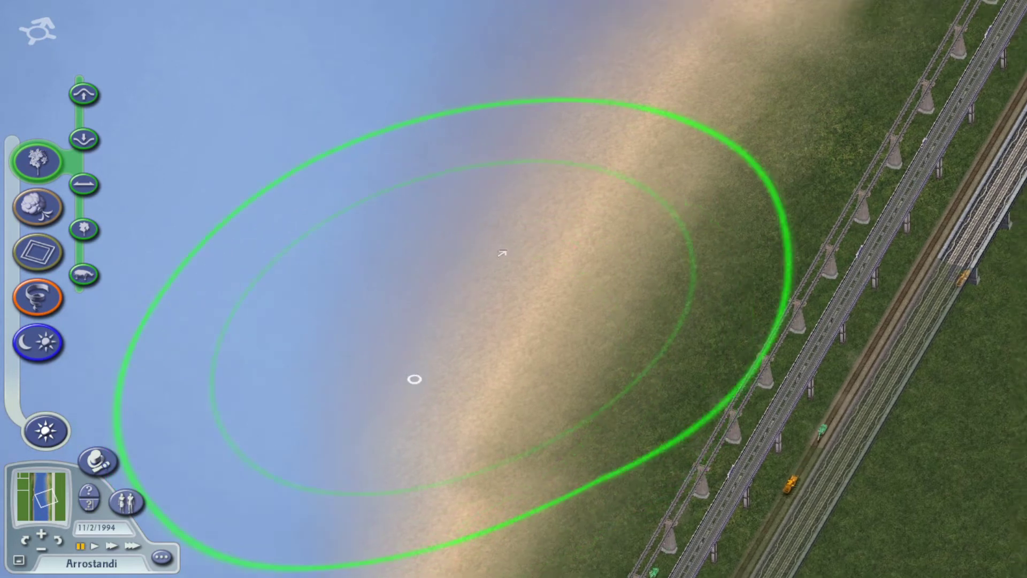
scroll(448, 337, down, 2)
scroll(448, 336, down, 2)
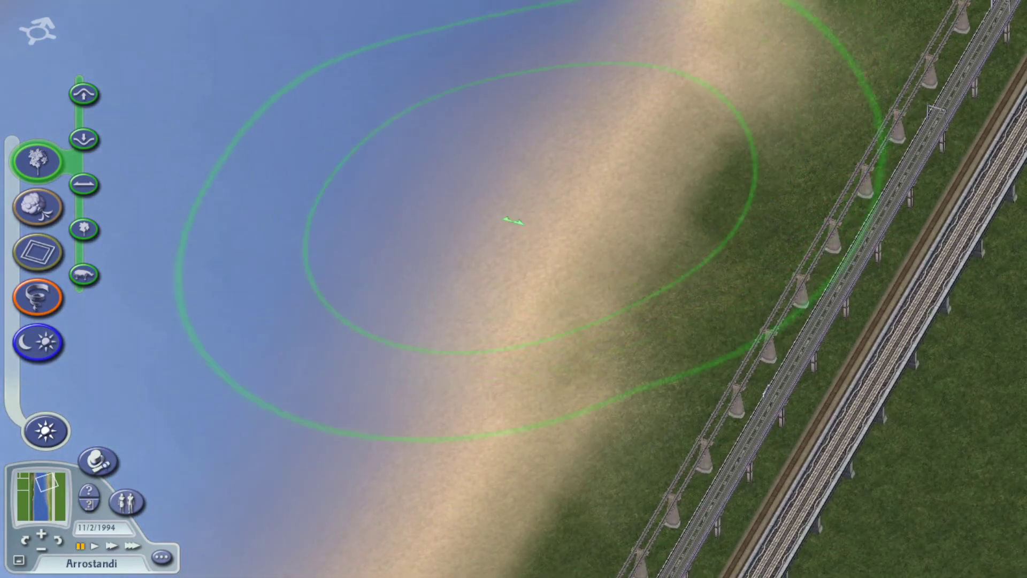
scroll(473, 269, down, 1)
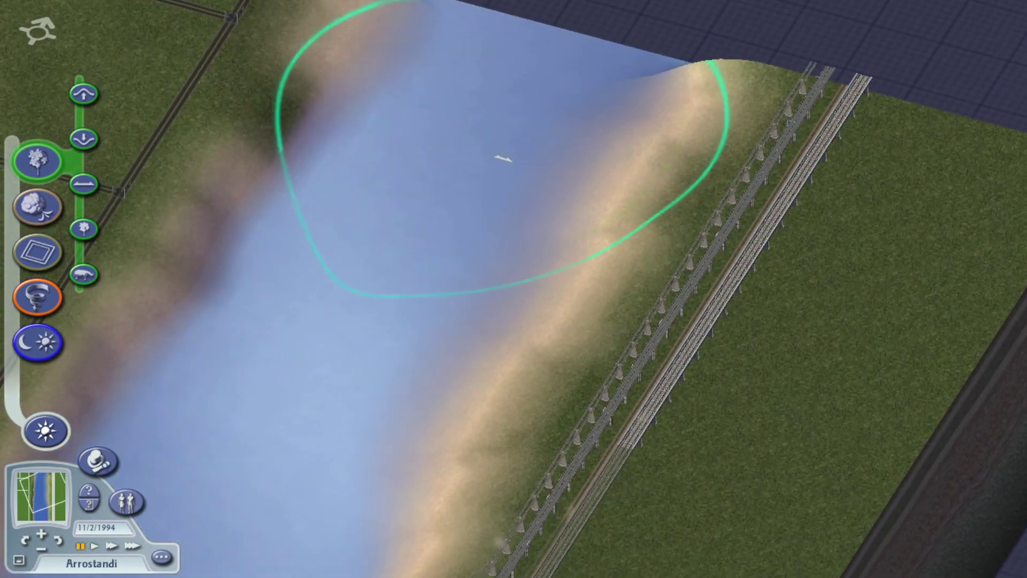
- Smooth the remaining riverbank and riverbed terrain near the map edge
drag(434, 240, 520, 126)
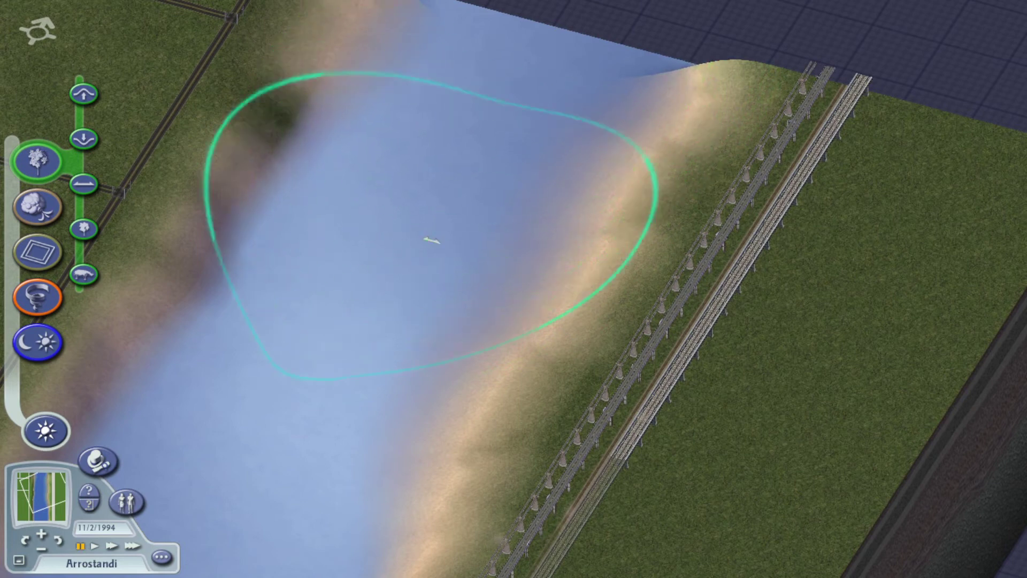
scroll(479, 177, down, 1)
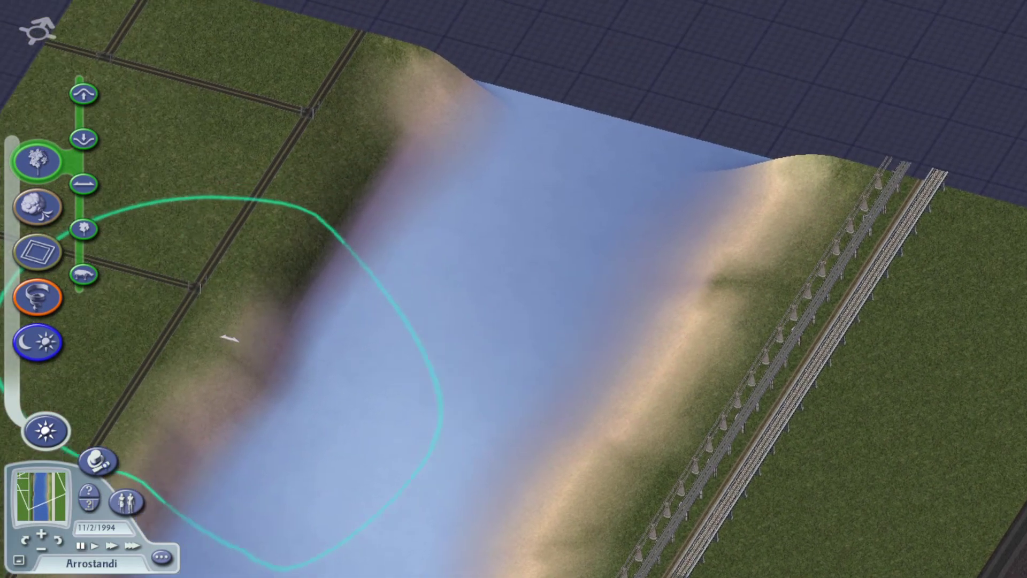
scroll(241, 119, up, 1)
scroll(282, 313, up, 1)
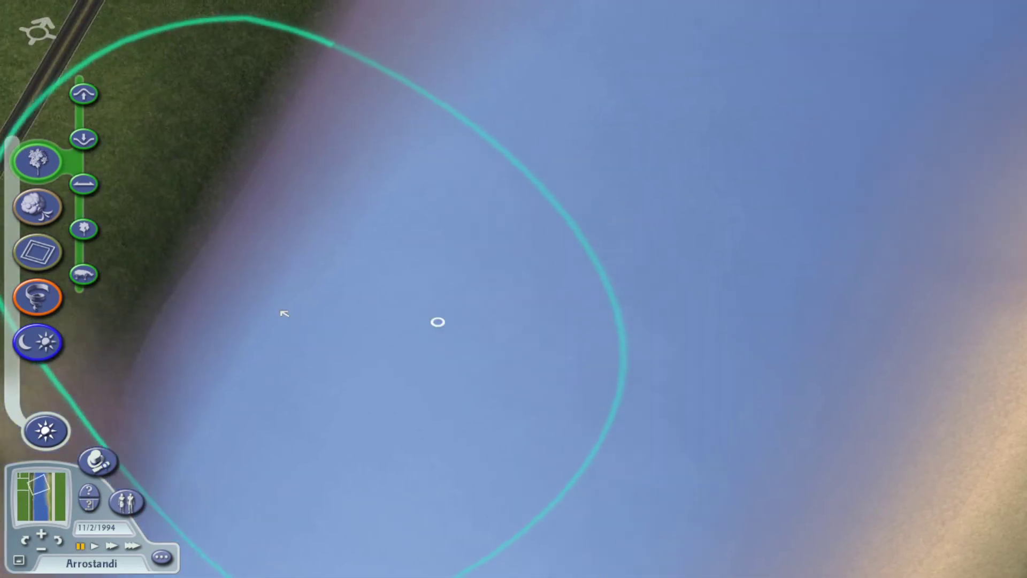
drag(431, 339, 497, 353)
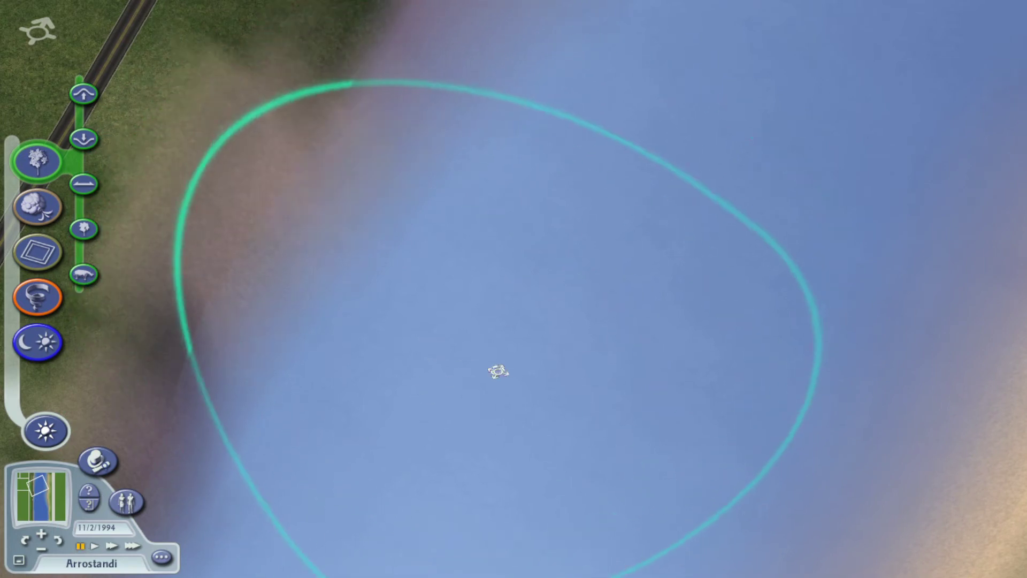
drag(537, 261, 554, 257)
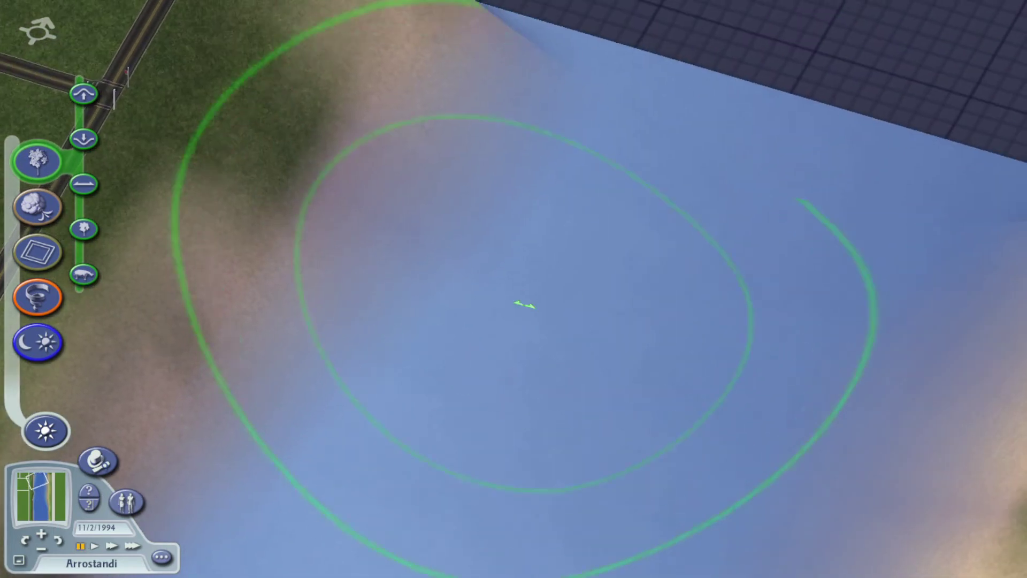
scroll(554, 264, down, 1)
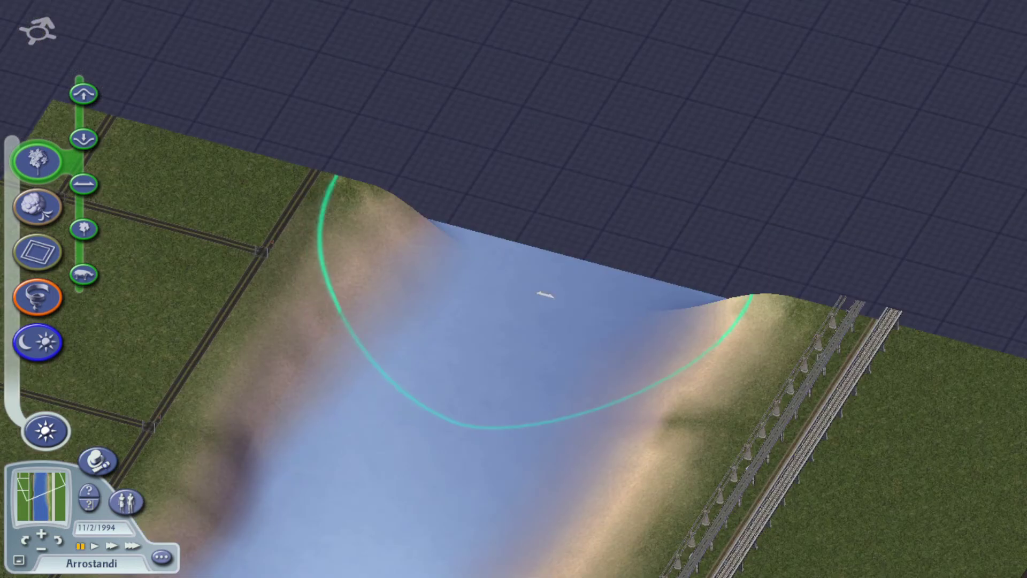
scroll(539, 313, down, 1)
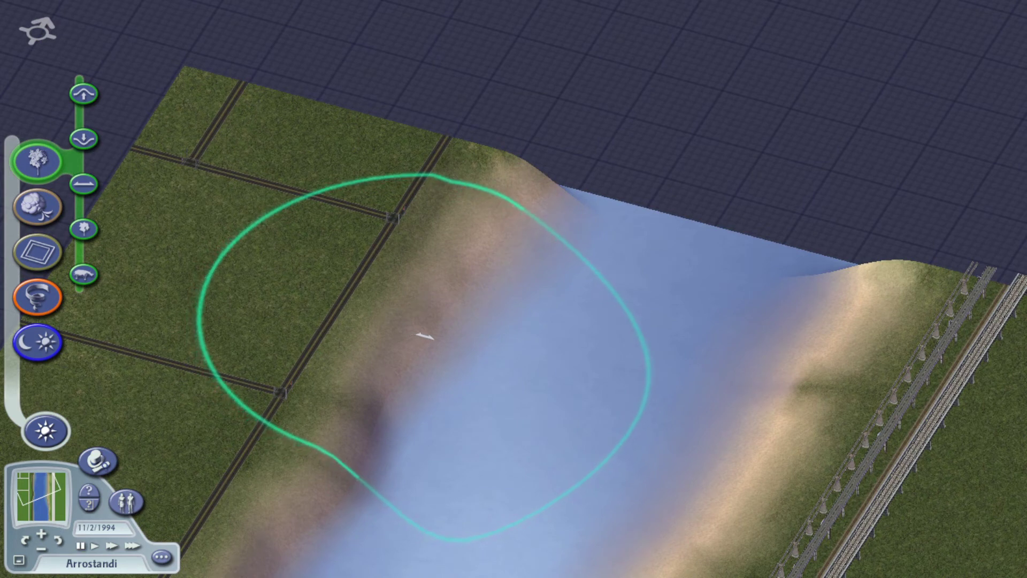
scroll(424, 335, up, 1)
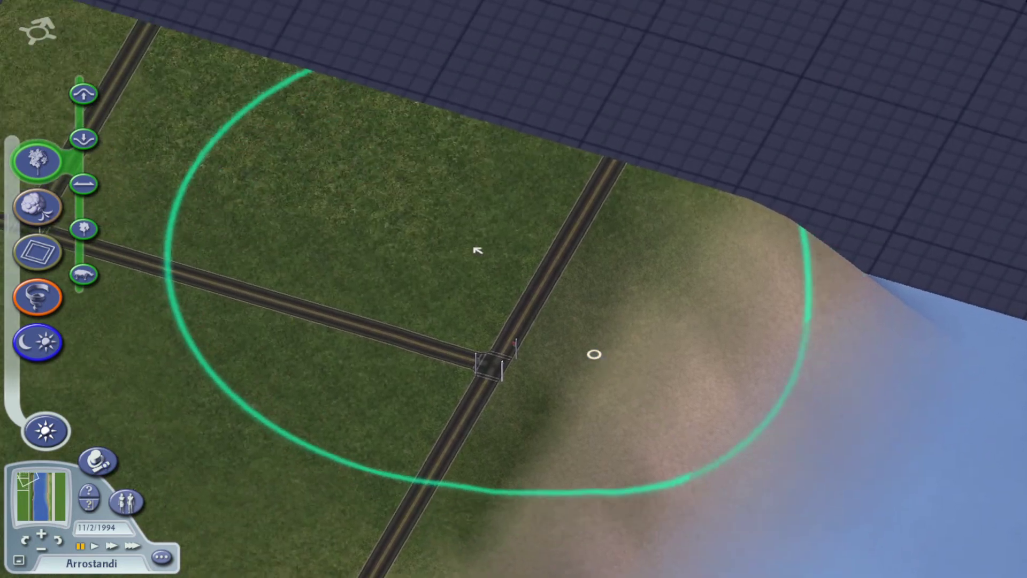
- Pan the camera over to frame the dirt road grid and its intersection
key(Left)
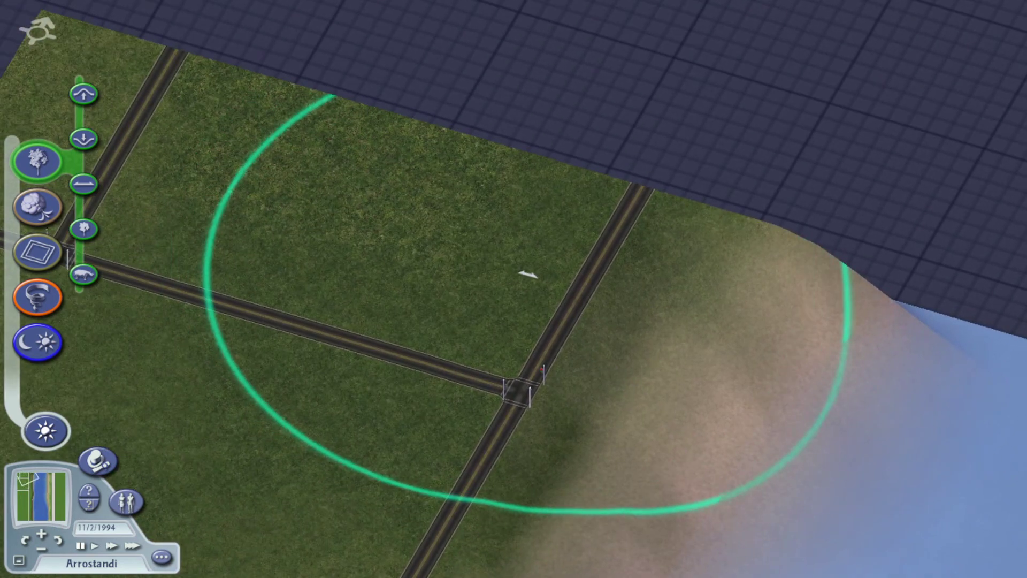
right_click(527, 275)
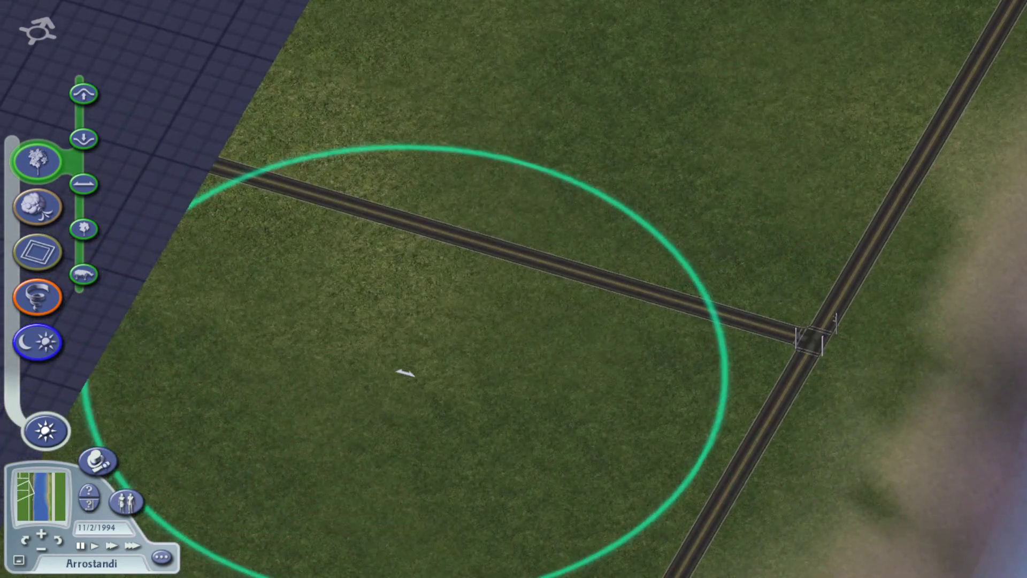
right_click(404, 372)
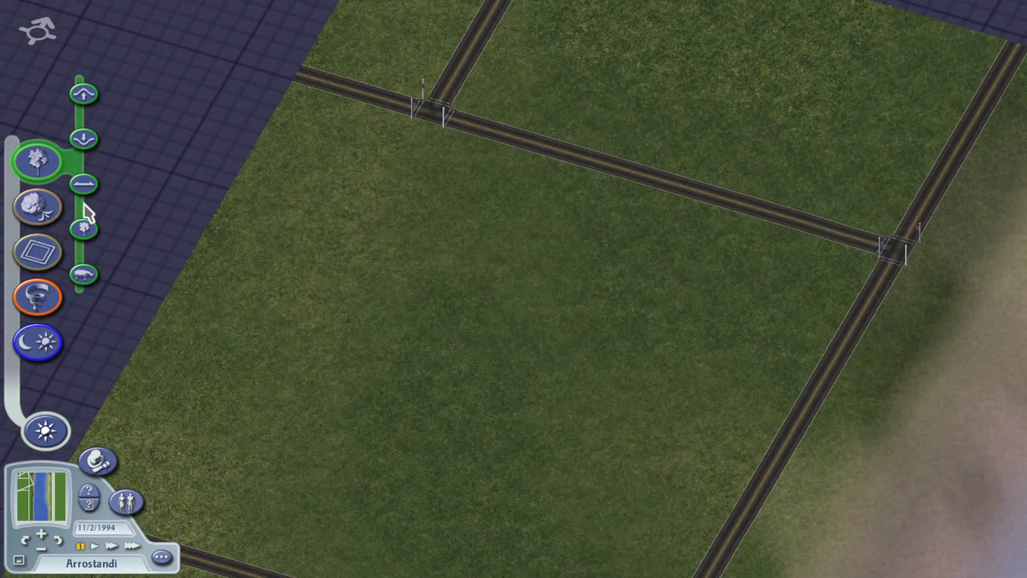
- Back in Mayor mode, lay a $170 ordinary road down from the top intersection
click(97, 458)
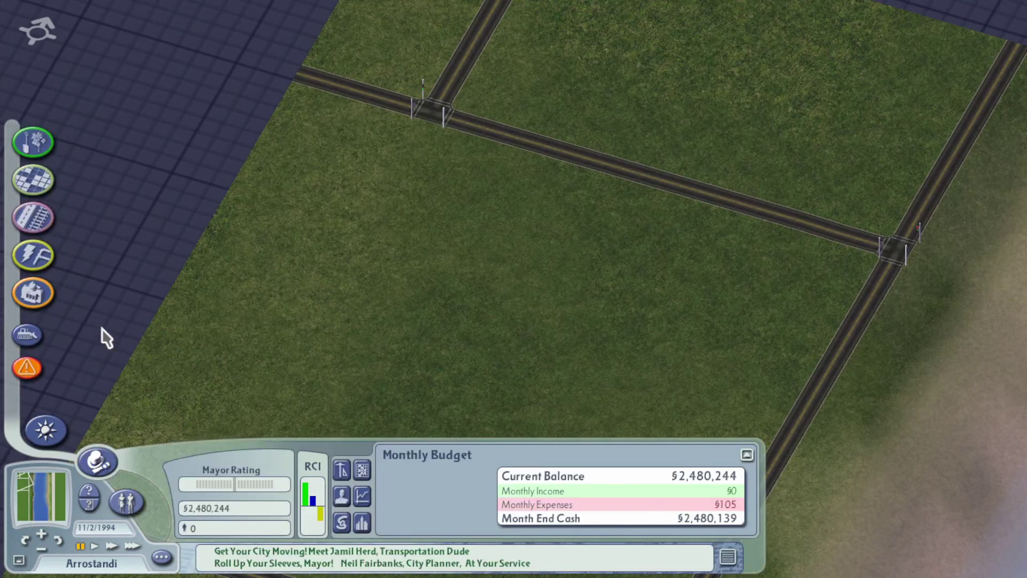
click(76, 161)
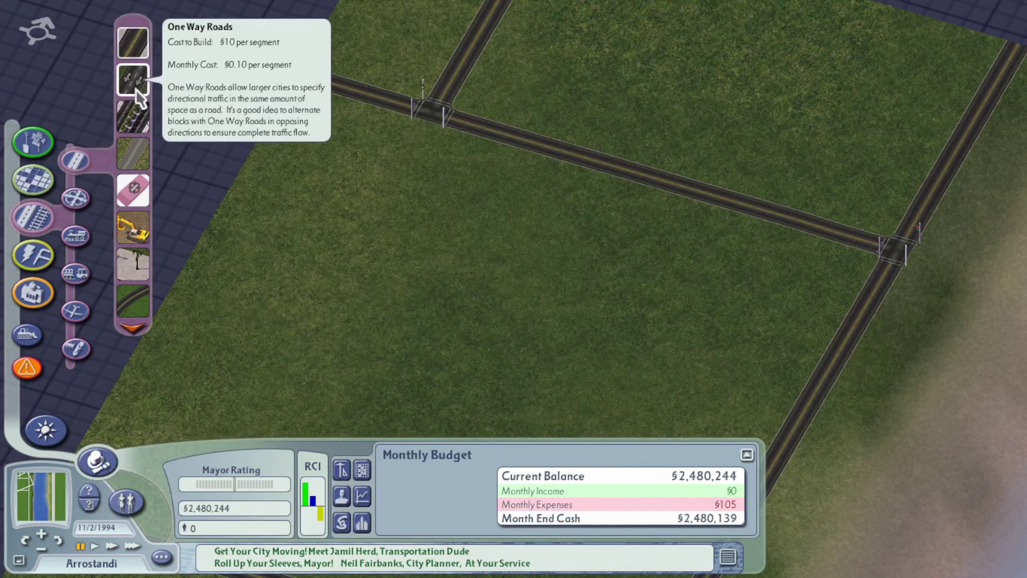
click(150, 62)
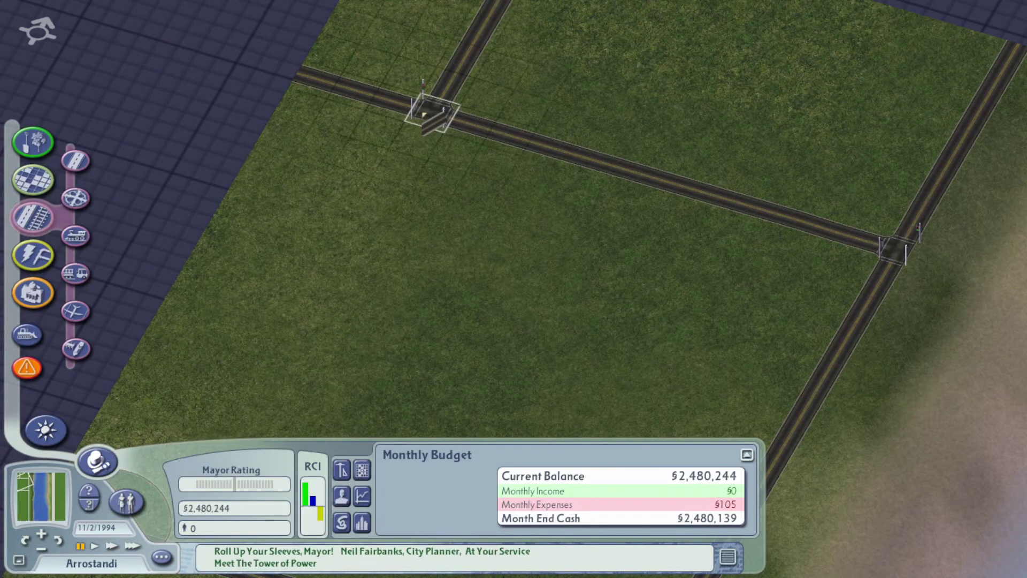
drag(433, 113, 303, 313)
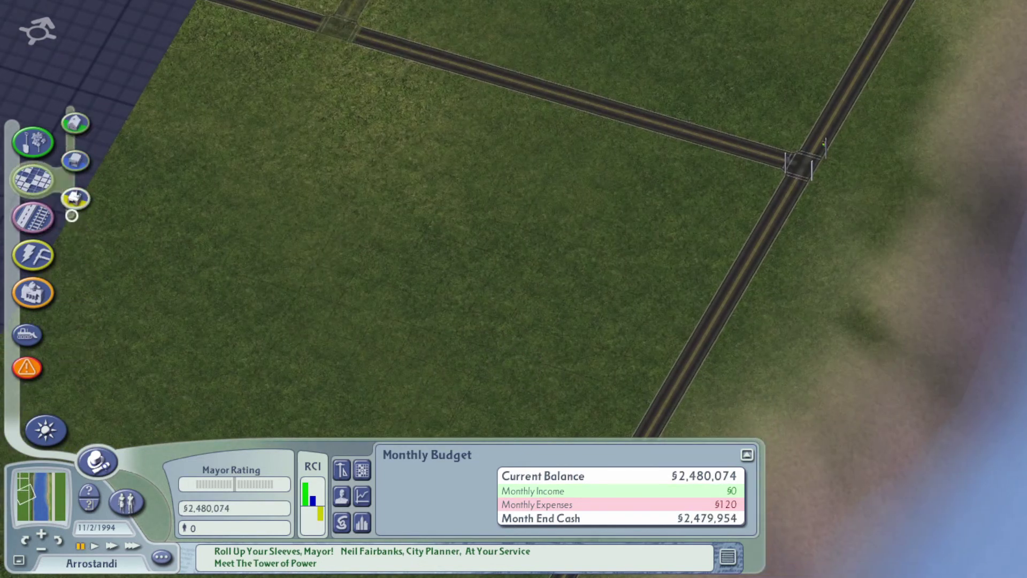
- Select agricultural zoning and zone the first farm plots beside the existing road
click(75, 199)
click(128, 137)
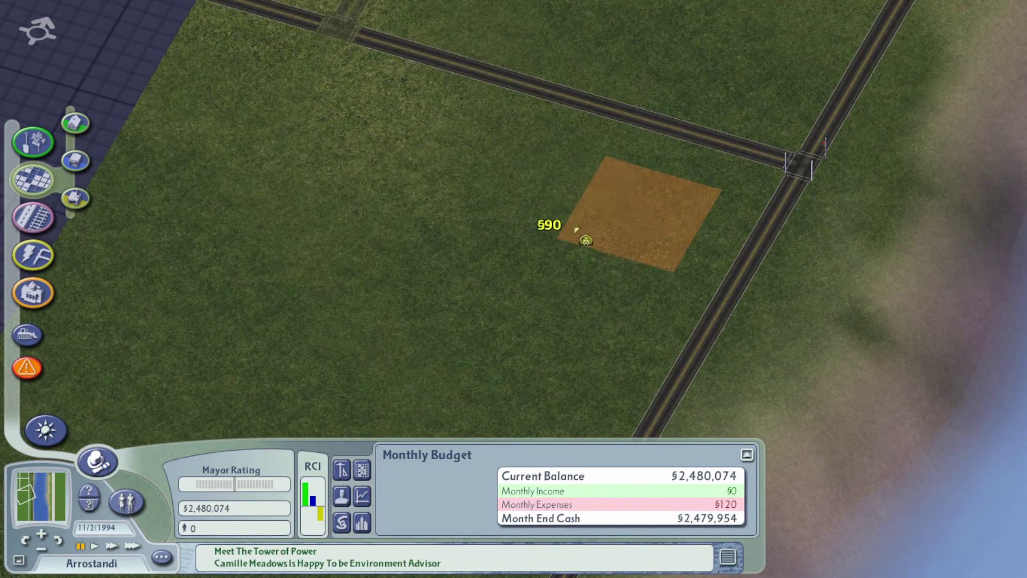
drag(586, 241, 340, 318)
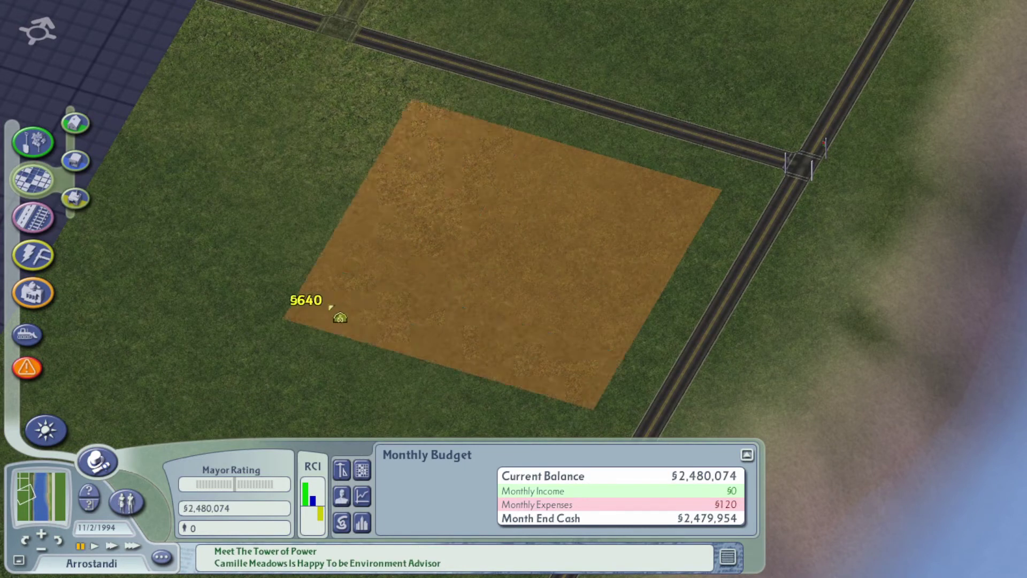
drag(339, 317, 287, 325)
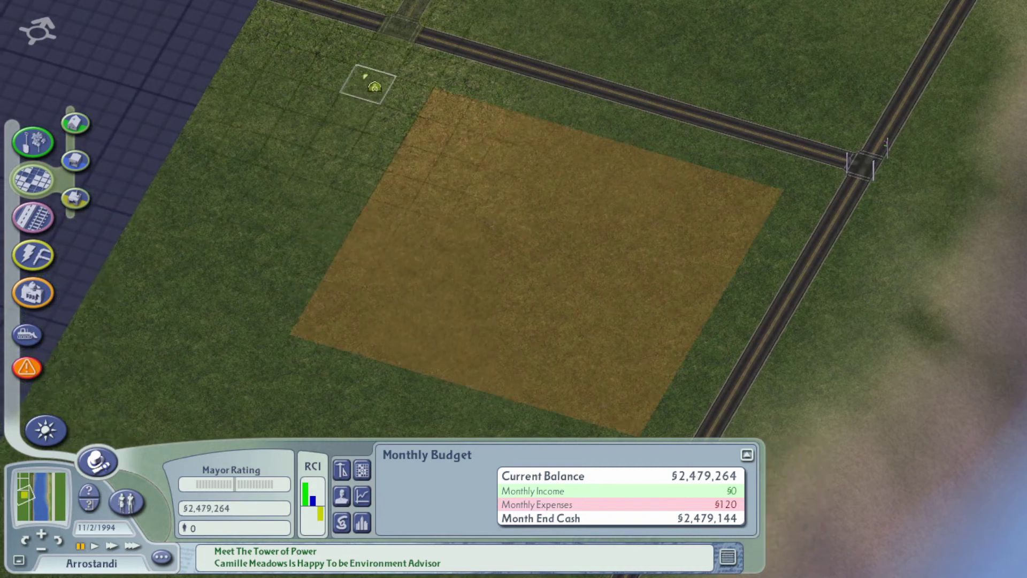
mouse_move(374, 86)
mouse_down()
mouse_move(127, 252)
mouse_move(110, 285)
mouse_up()
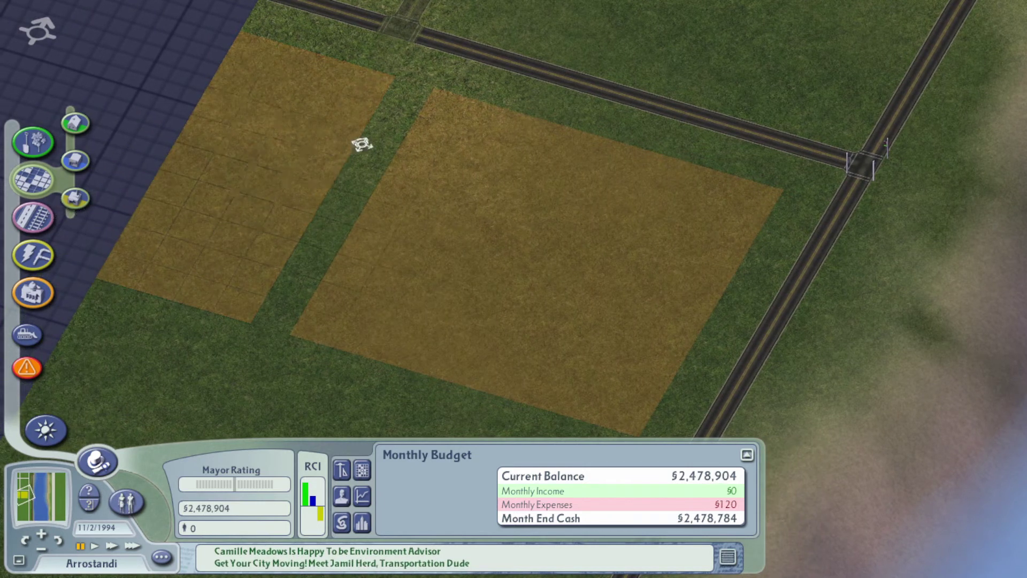
key(Down)
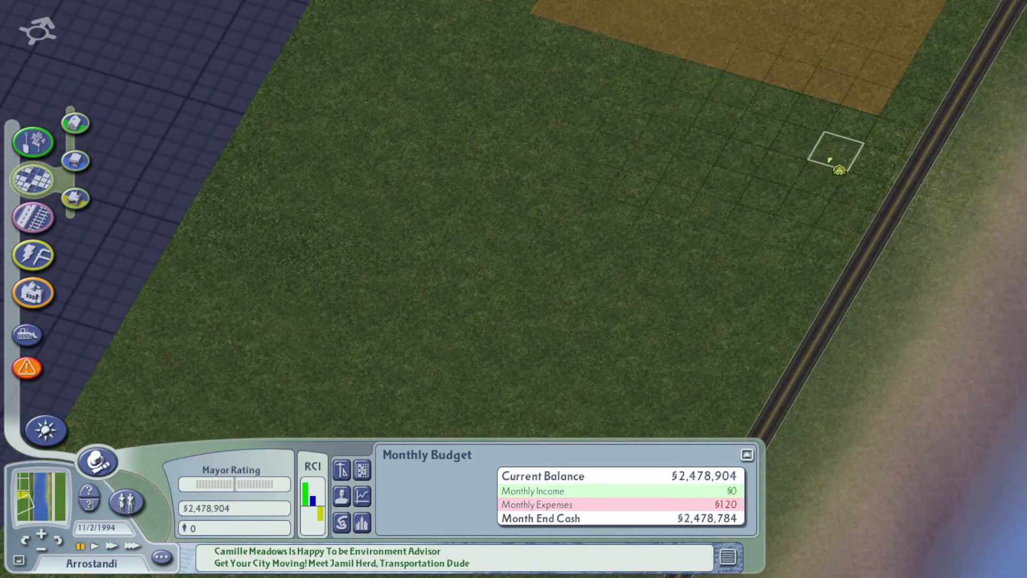
- Zone more farm plots across the open grassland below, leaving grass strips between them
drag(835, 156, 394, 285)
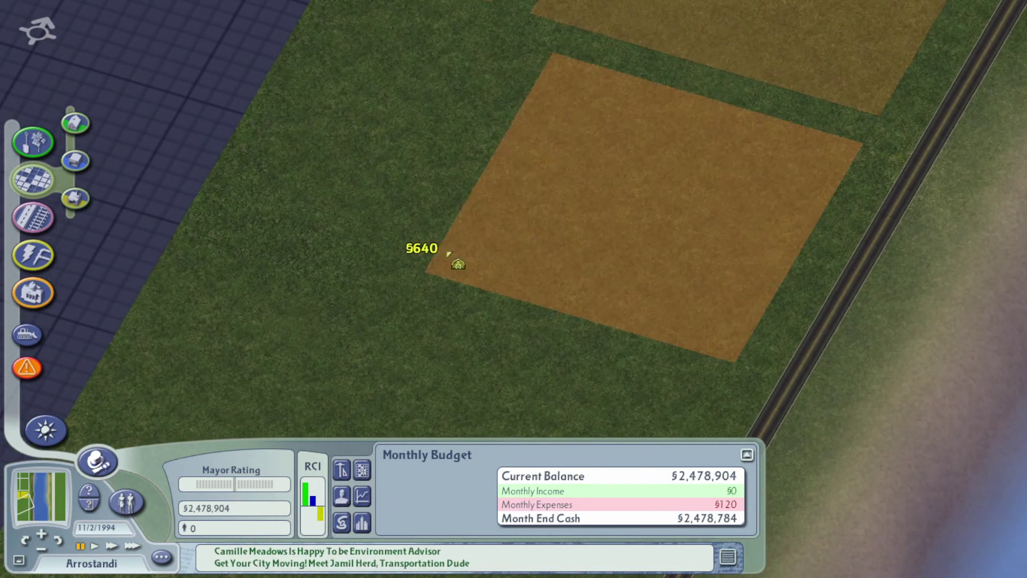
key(Down)
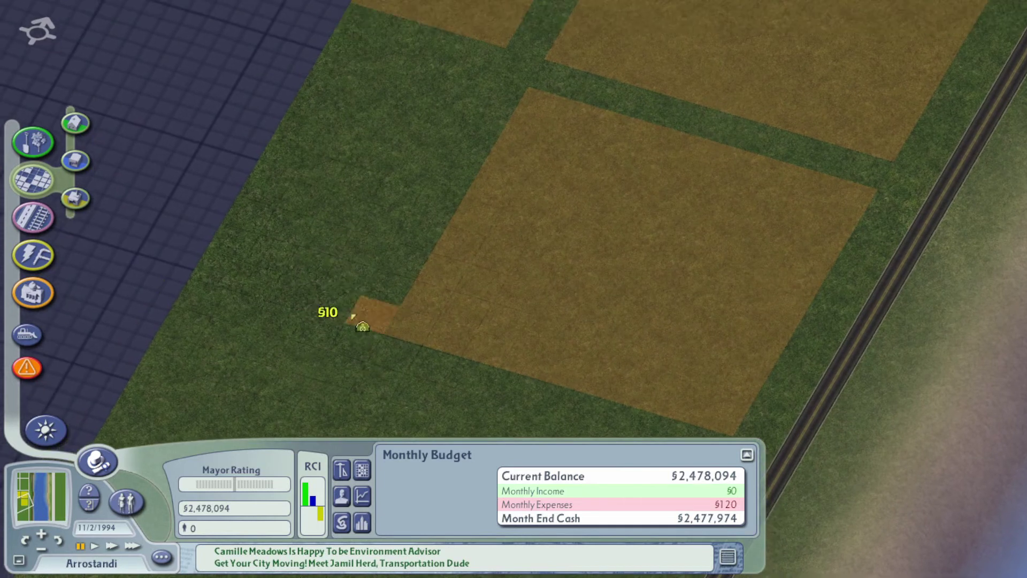
mouse_move(359, 331)
mouse_down()
mouse_move(353, 80)
mouse_move(353, 289)
mouse_up()
key(Down)
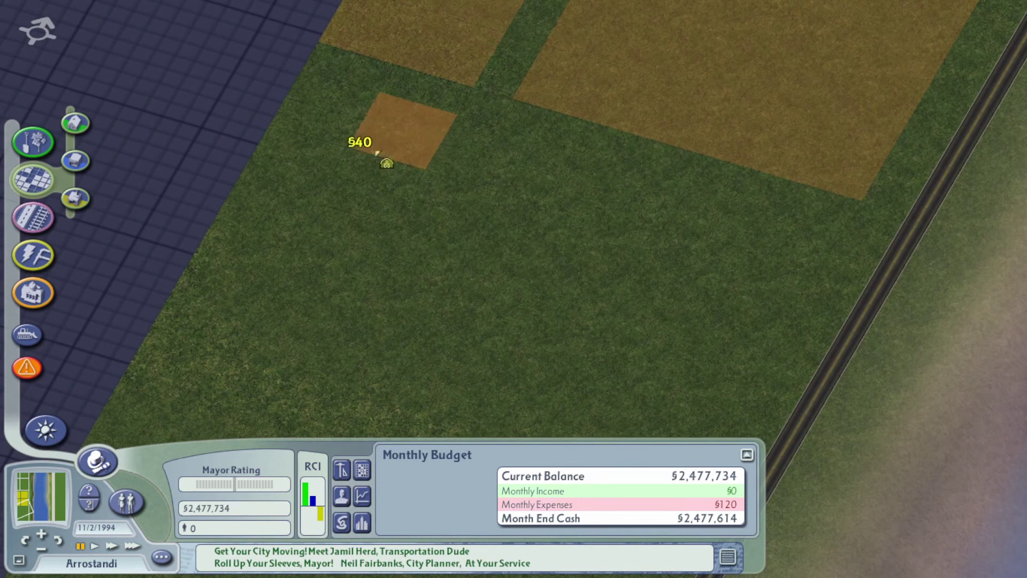
mouse_move(386, 163)
mouse_down()
mouse_move(188, 276)
mouse_move(197, 303)
mouse_move(187, 313)
mouse_up()
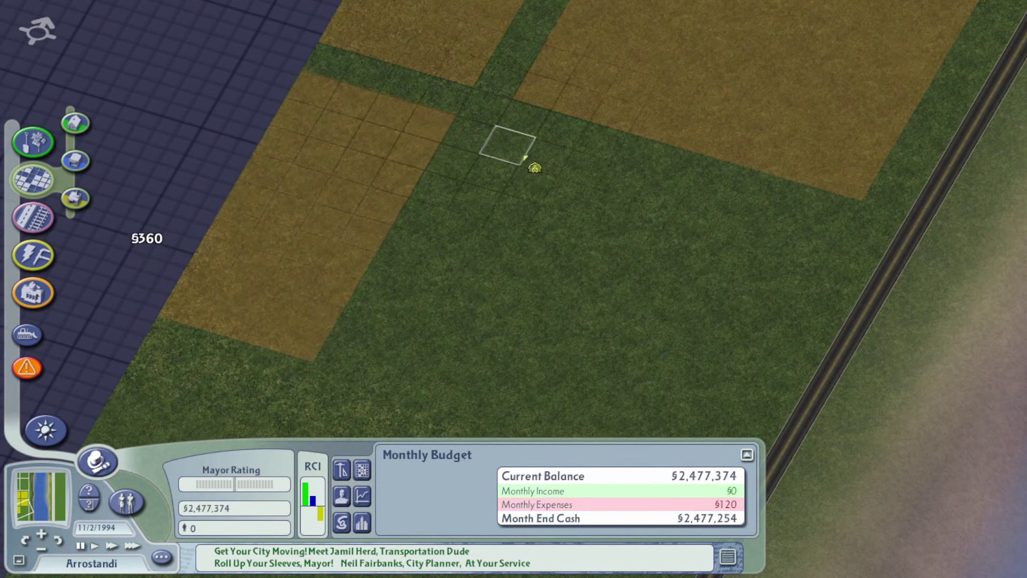
drag(518, 149, 642, 293)
key(Down)
key(Down)
key(Down)
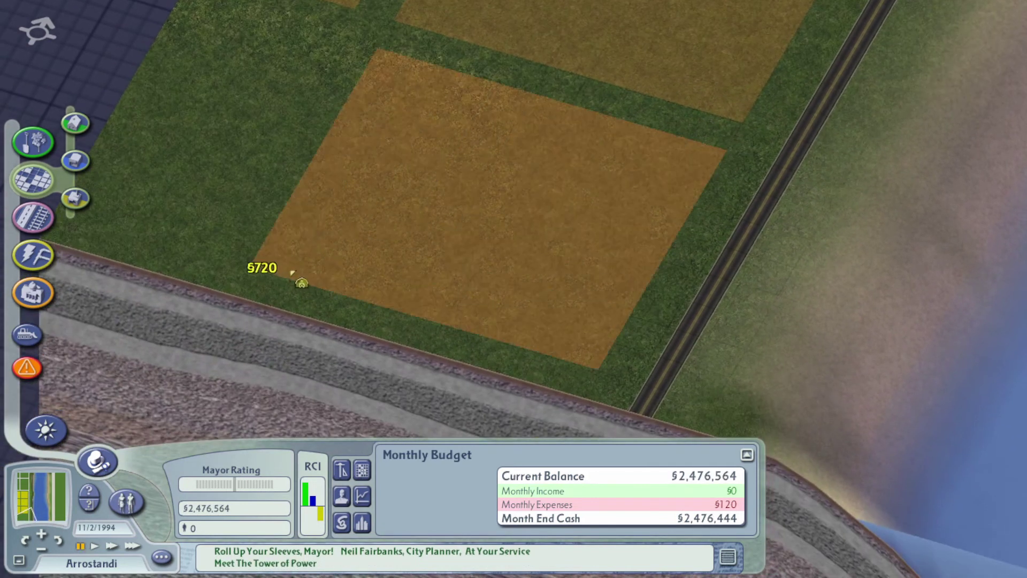
drag(688, 152, 271, 294)
key(Down)
key(Down)
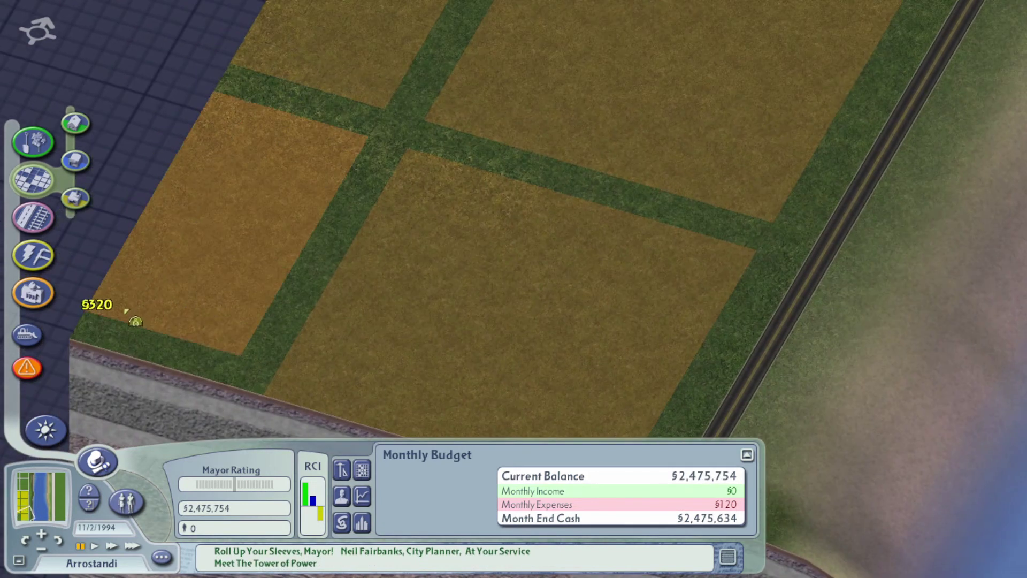
drag(337, 129, 104, 321)
key(Down)
- Select the dirt road type from the Transportation road list
click(33, 217)
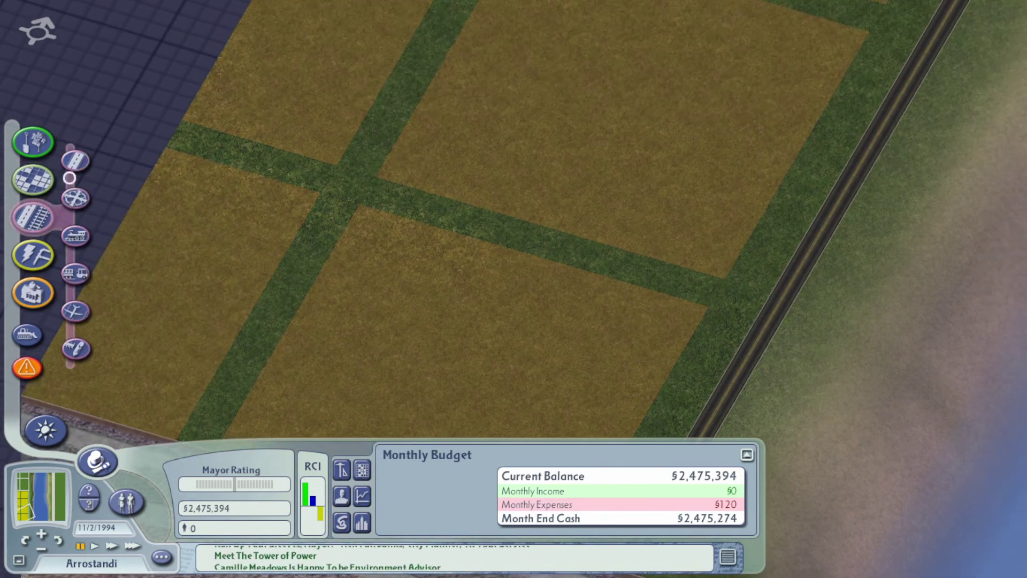
click(75, 161)
scroll(131, 163, down, 3)
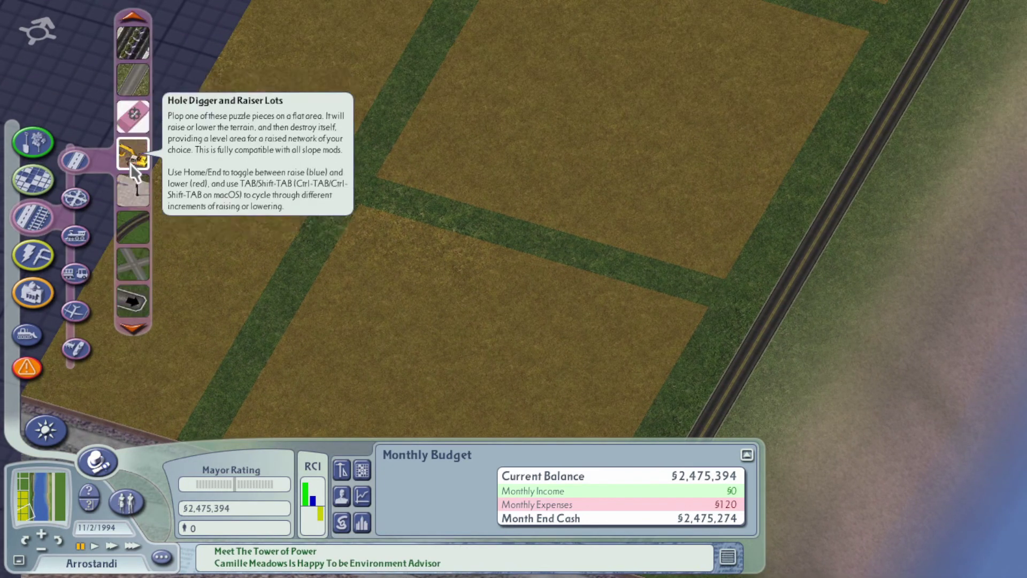
click(133, 189)
key(Down)
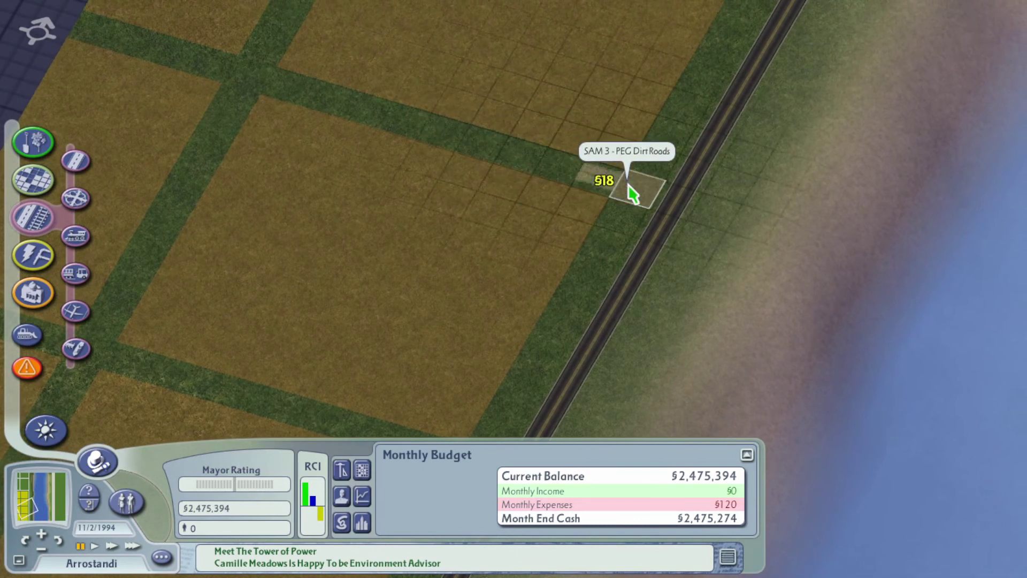
click(75, 161)
scroll(136, 151, down, 3)
click(134, 151)
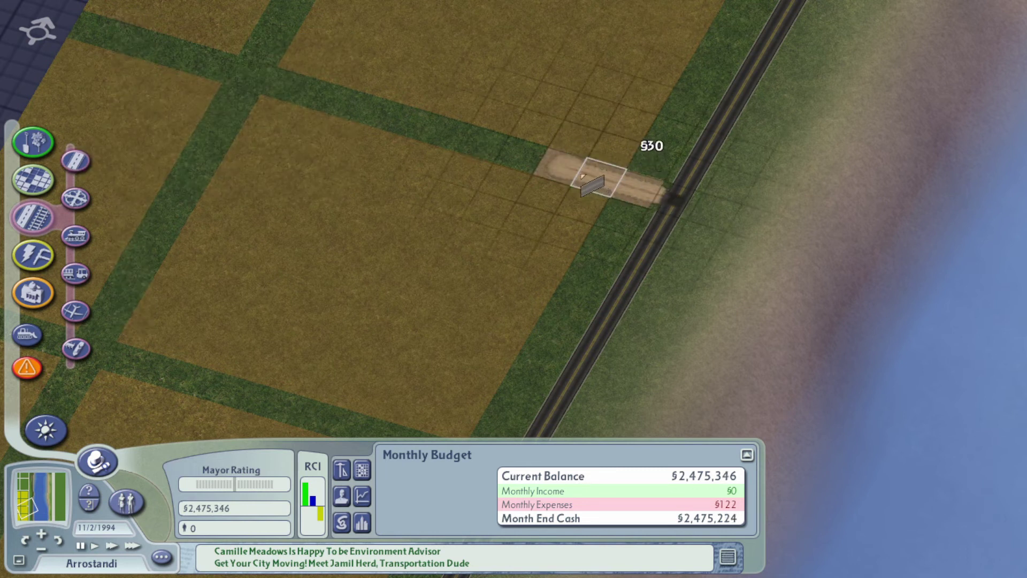
- Lay five dirt roads through the grass gaps crossing the farm plots
drag(584, 176, 358, 114)
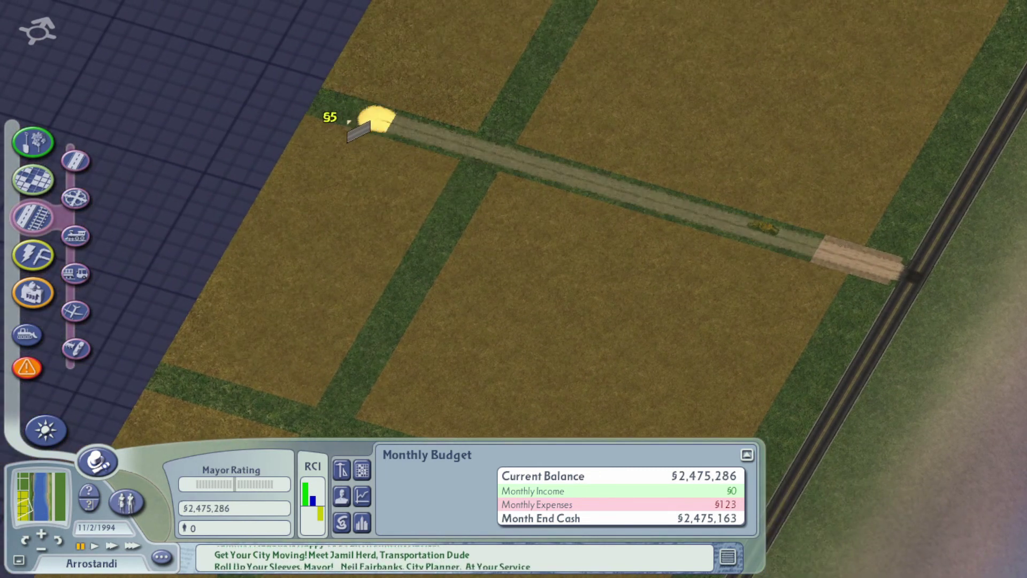
drag(497, 44, 377, 361)
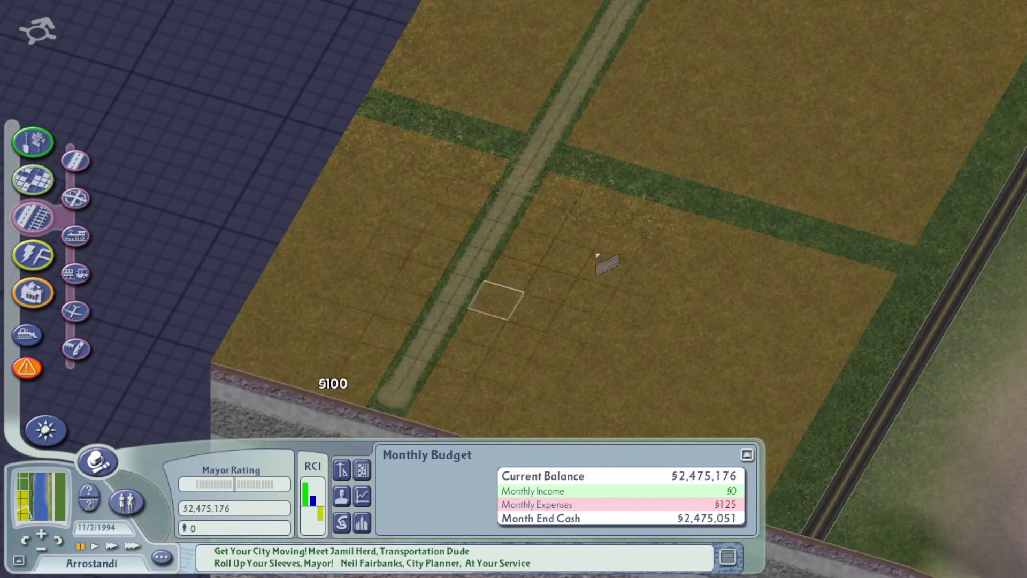
drag(766, 233, 377, 113)
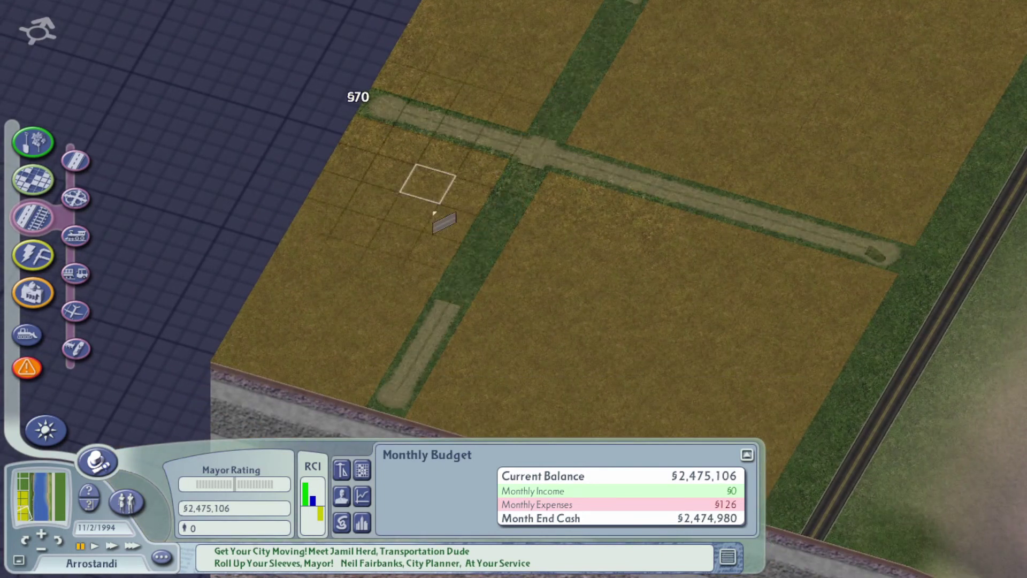
mouse_move(402, 337)
mouse_down()
mouse_move(573, 50)
mouse_move(569, 59)
mouse_up()
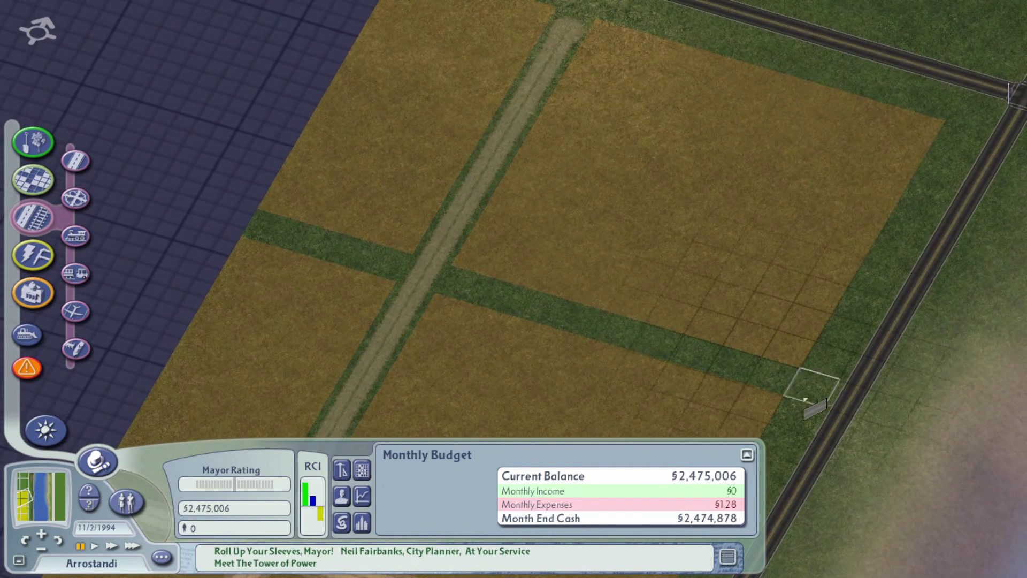
drag(590, 343, 249, 237)
scroll(345, 237, down, 2)
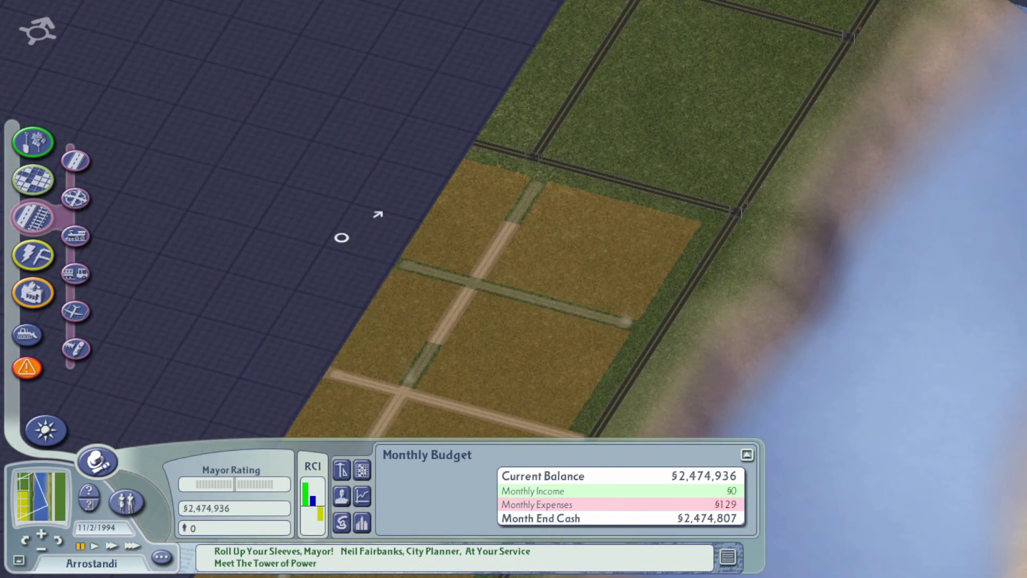
- Pan across the river and farmland to frame the elevated rail and pylon lines
mouse_move(464, 82)
mouse_down()
mouse_move(517, 282)
mouse_move(634, 266)
mouse_up()
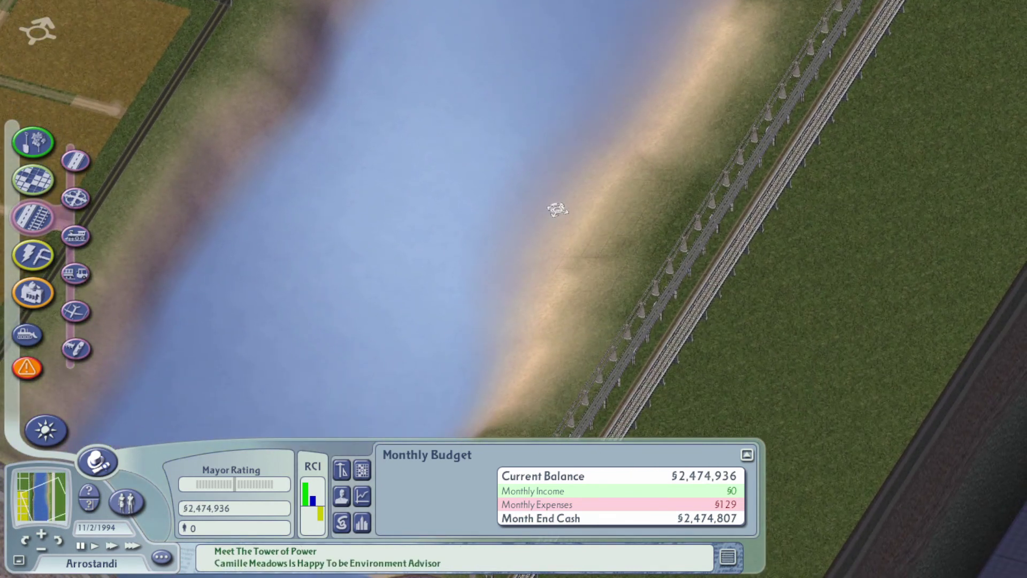
drag(557, 209, 674, 330)
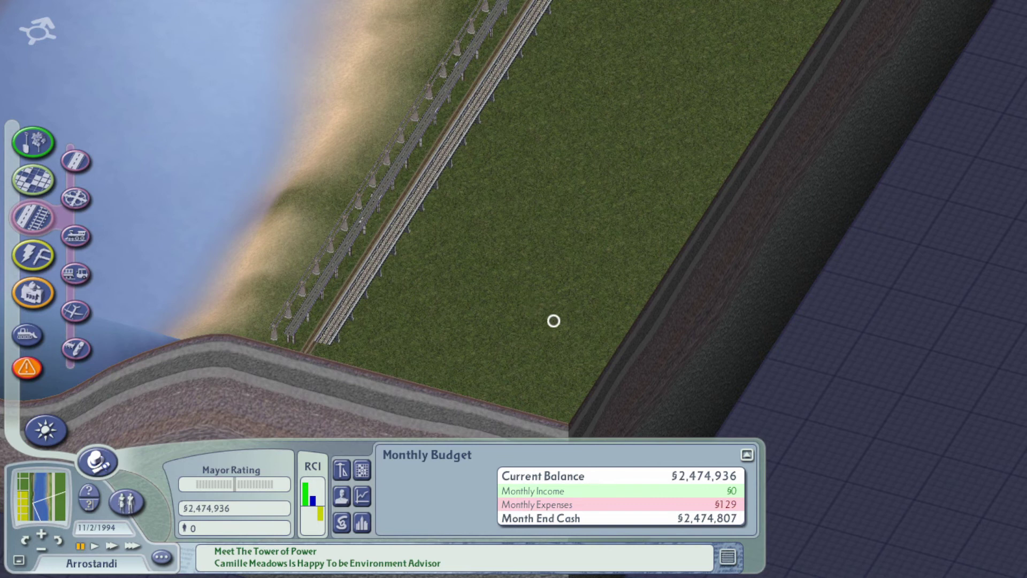
drag(554, 321, 427, 254)
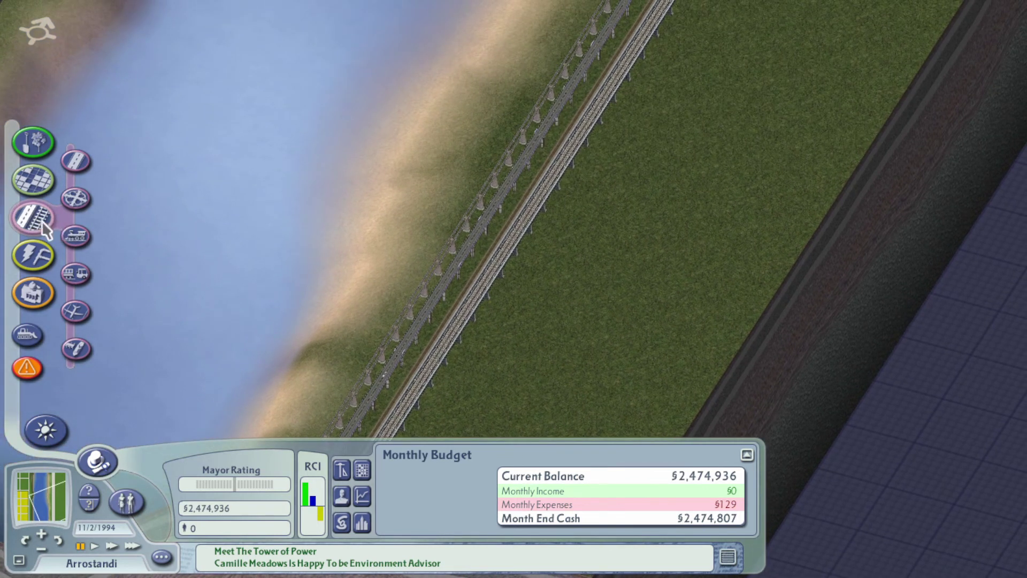
mouse_move(530, 297)
mouse_down()
mouse_move(586, 183)
mouse_move(527, 329)
mouse_up()
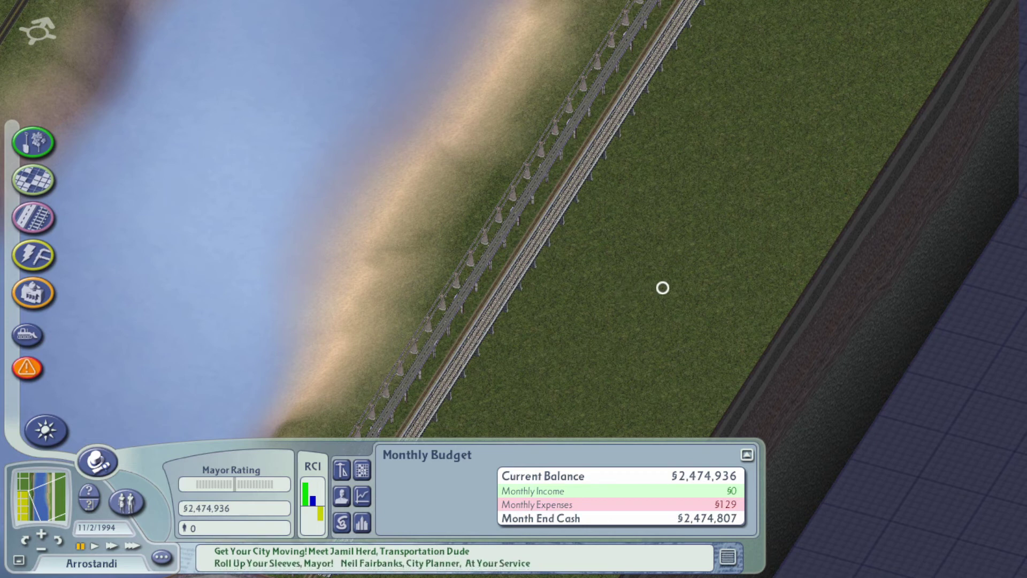
drag(681, 285, 690, 279)
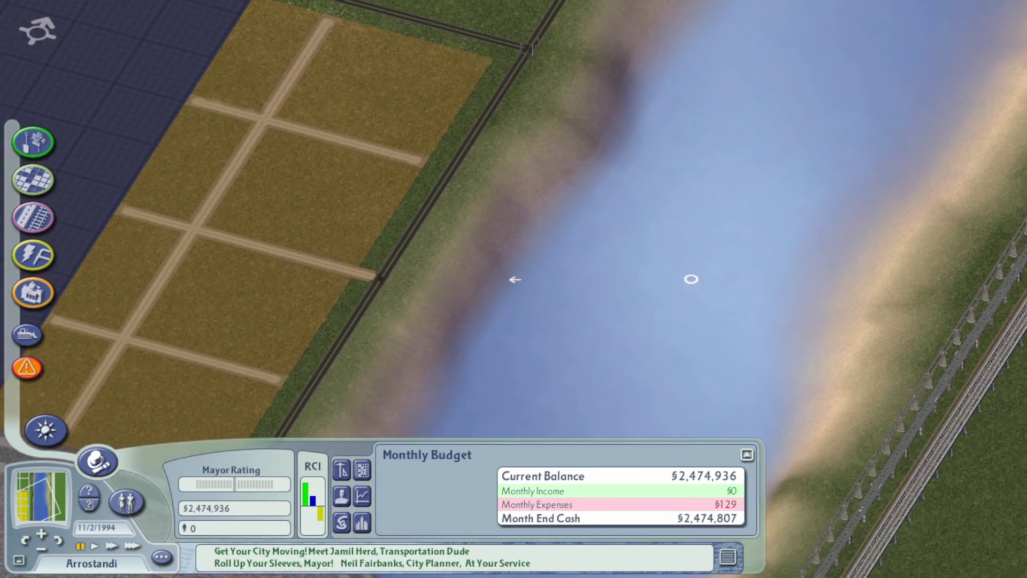
drag(514, 279, 579, 172)
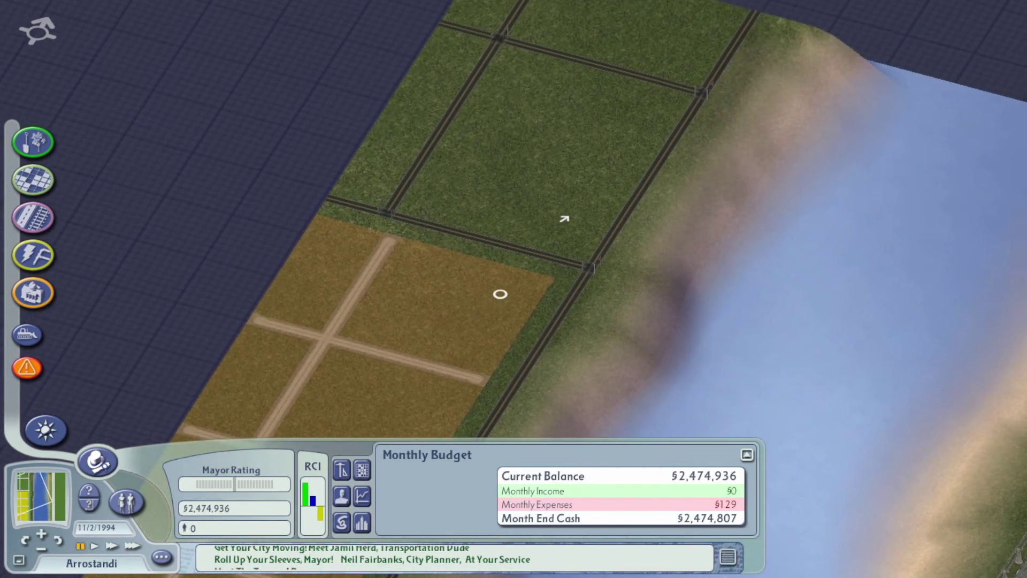
drag(500, 297, 609, 225)
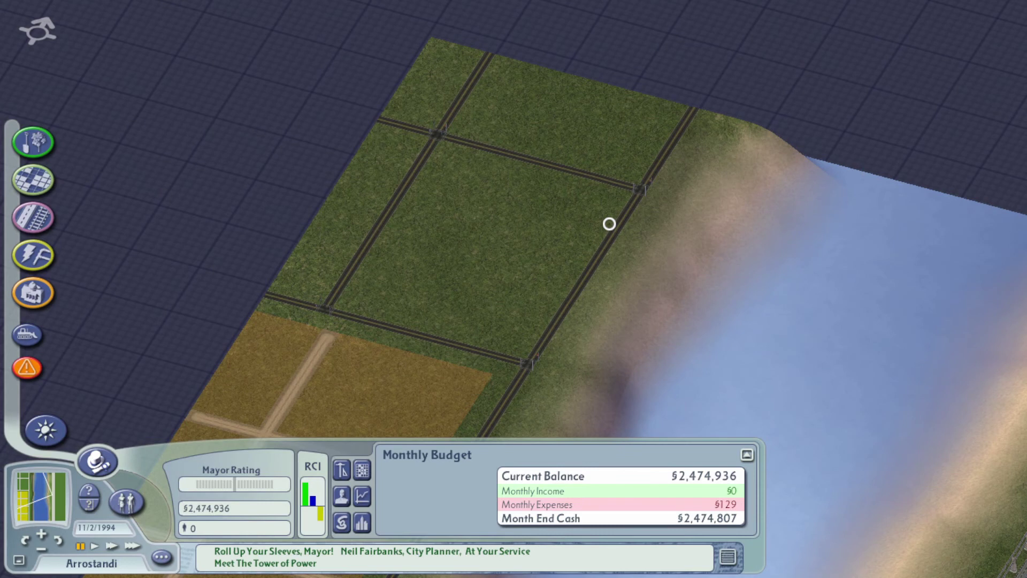
mouse_move(410, 196)
mouse_down()
mouse_move(434, 201)
mouse_move(497, 256)
mouse_move(477, 276)
mouse_move(367, 265)
mouse_up()
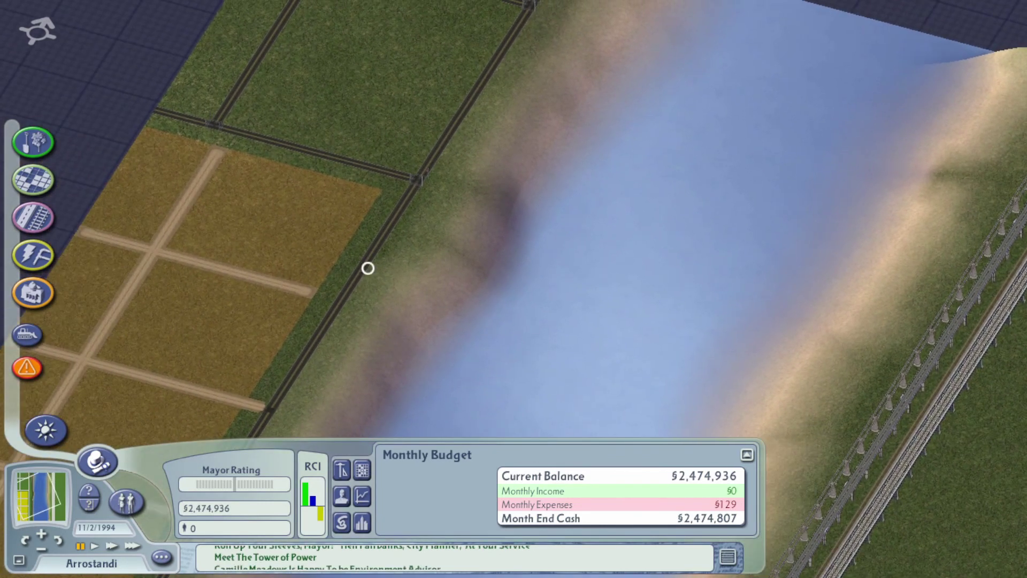
scroll(507, 278, up, 1)
drag(507, 277, 432, 157)
mouse_move(380, 133)
mouse_down()
mouse_move(625, 265)
mouse_move(554, 297)
mouse_move(447, 192)
mouse_up()
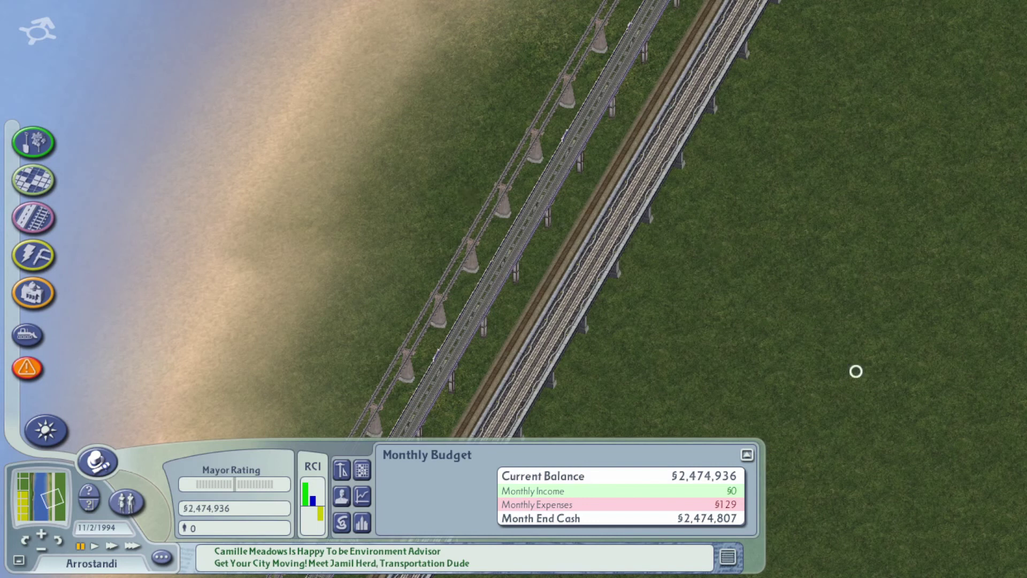
- Hide all toolbars and panels with Ctrl+Shift+Alt+H
key(ctrl+shift+alt+h)
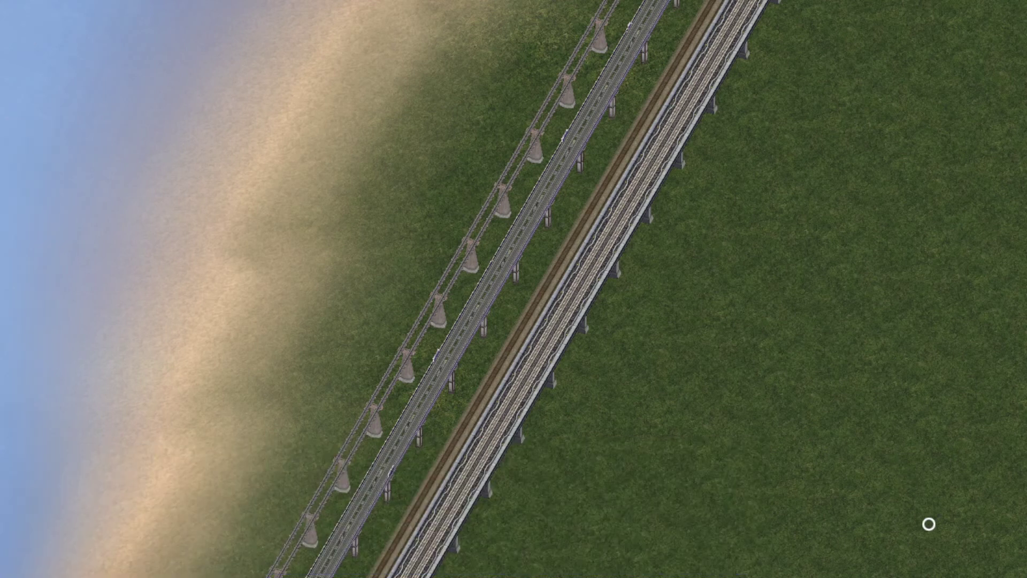